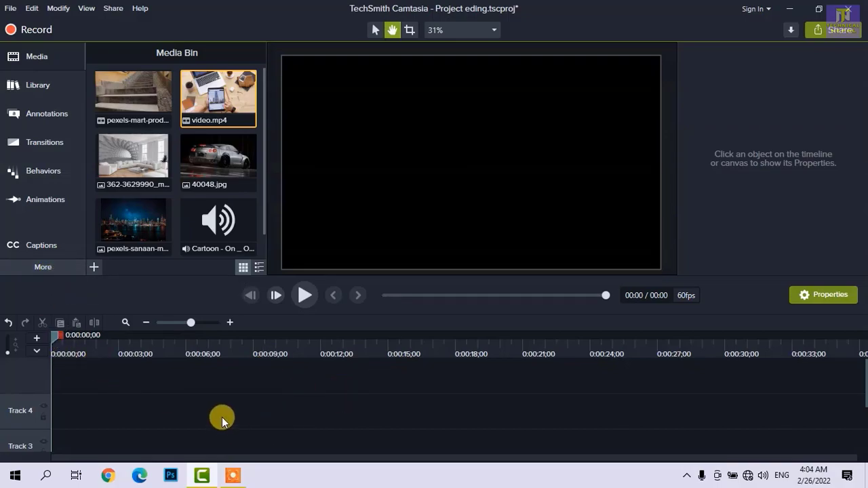
# - Examine the additional editing tools, opening the Captions and Interactivity tools to see what they offer
pyautogui.click(73, 269)
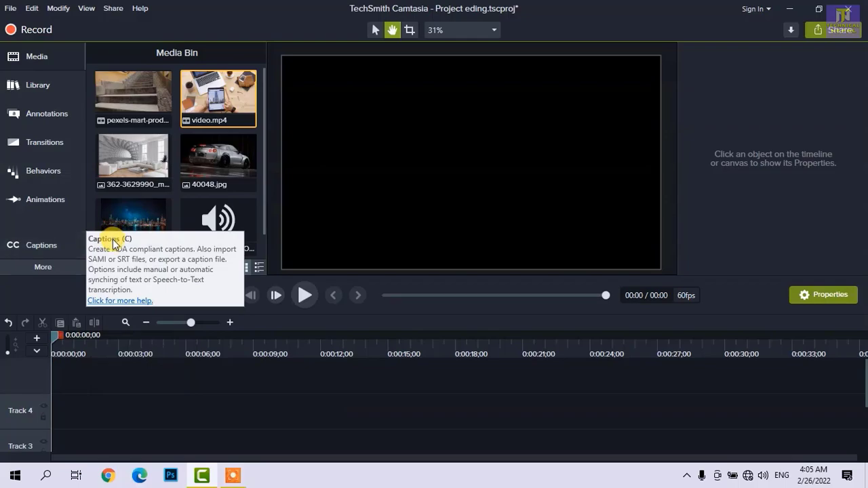
pyautogui.click(24, 249)
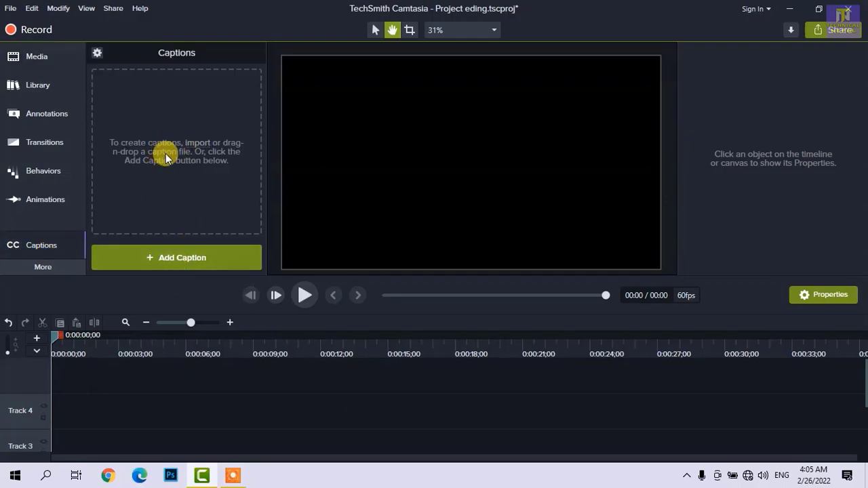
pyautogui.click(49, 268)
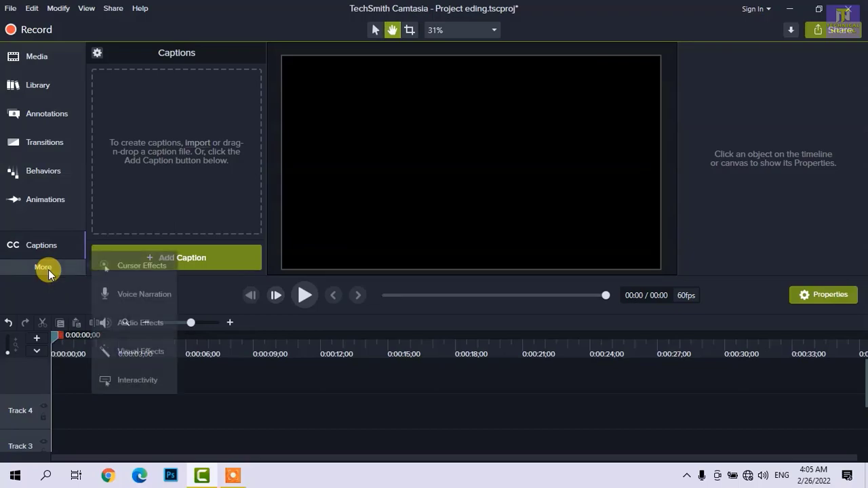
pyautogui.click(137, 381)
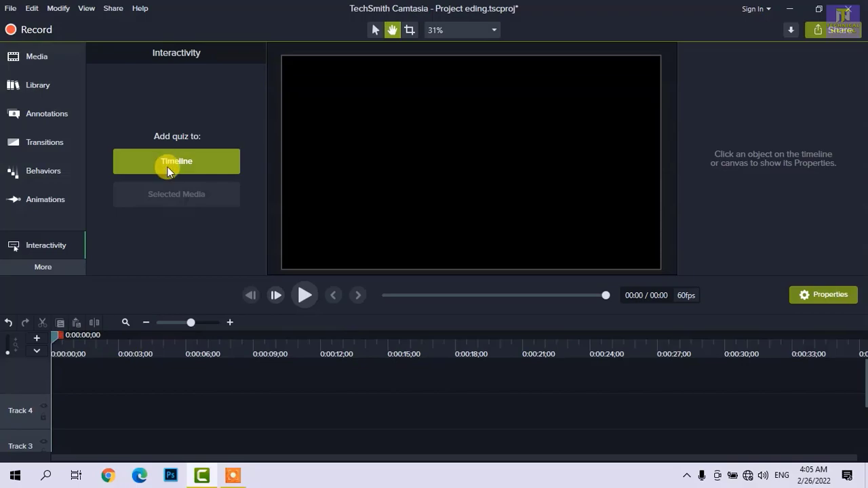
pyautogui.click(43, 267)
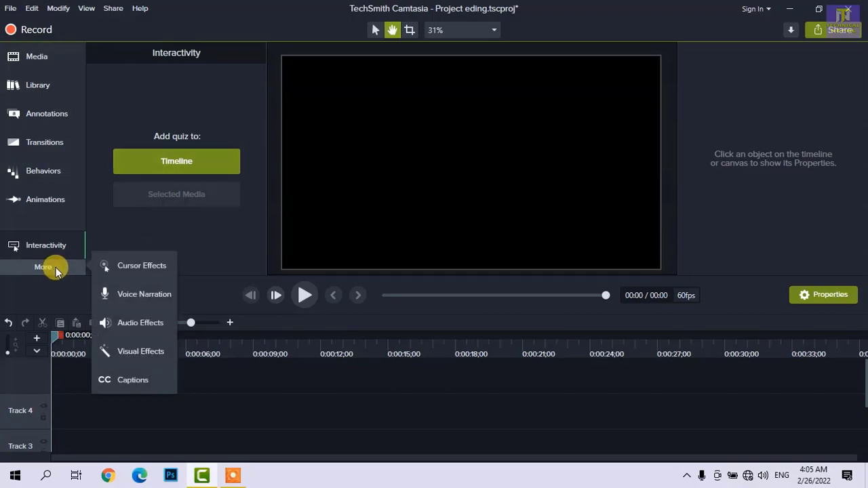
pyautogui.click(81, 249)
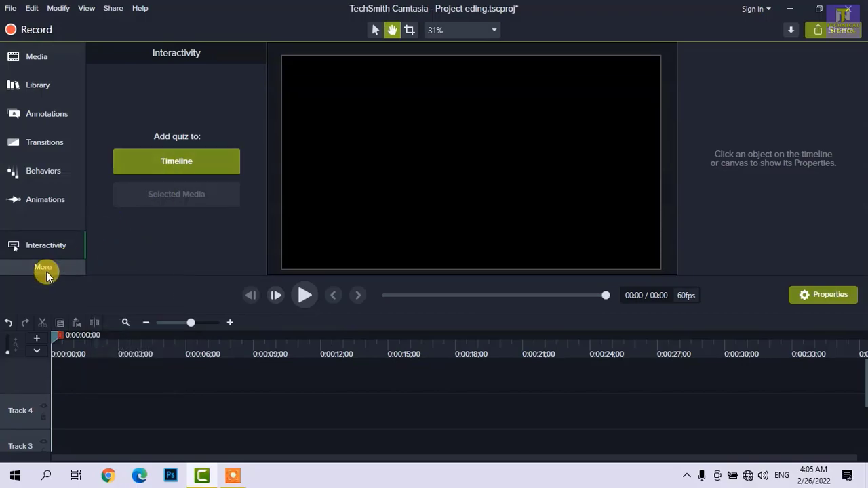
pyautogui.click(48, 270)
pyautogui.click(60, 264)
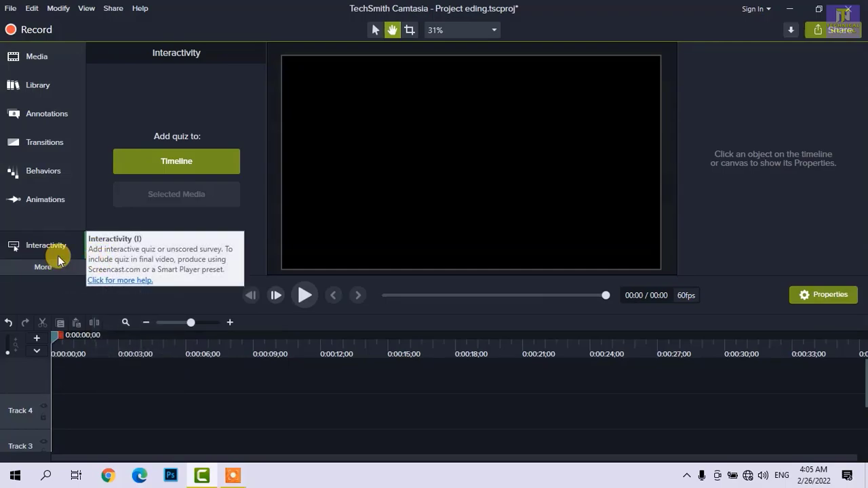
pyautogui.click(53, 270)
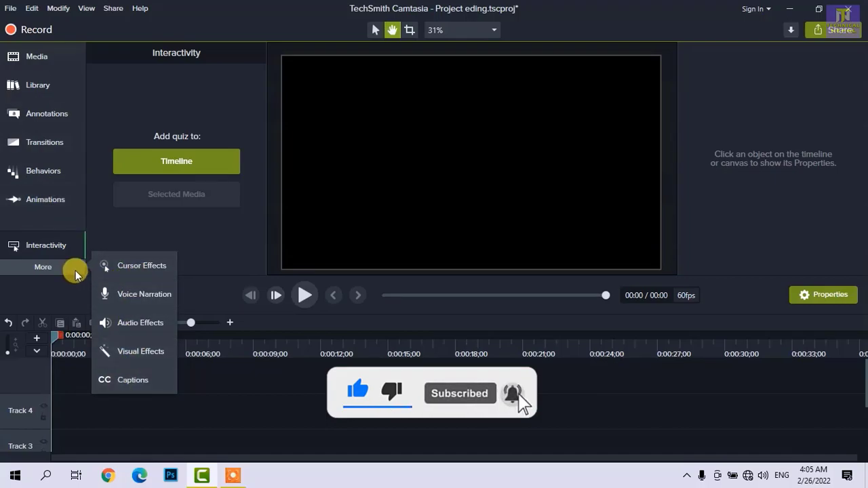
pyautogui.click(30, 301)
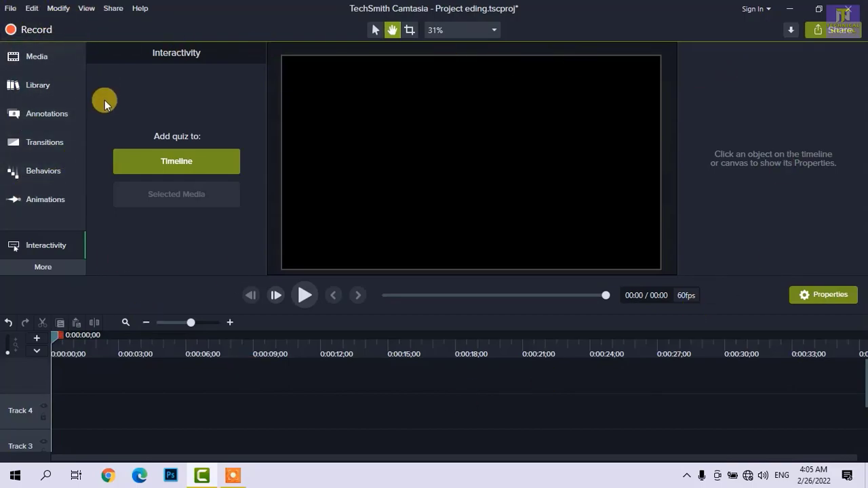
# - Create a new project and save the changes to the current project file, Project eding.tscproj
pyautogui.click(9, 11)
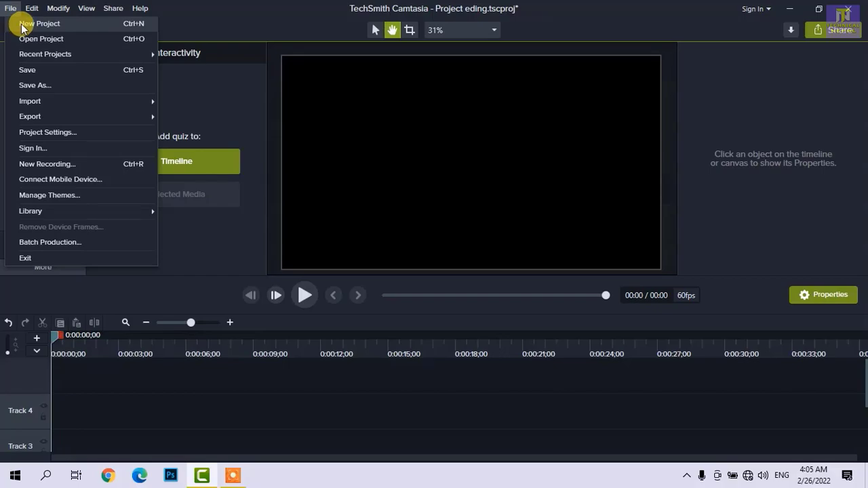
pyautogui.click(56, 30)
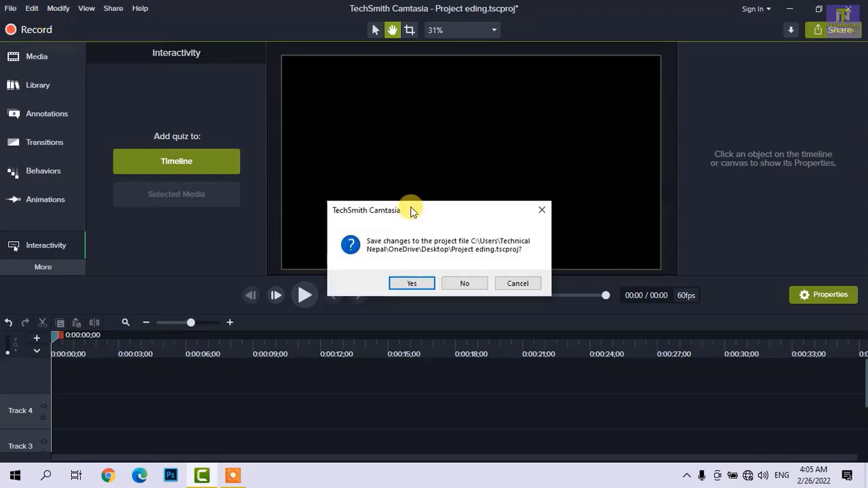
pyautogui.moveTo(412, 205); pyautogui.dragTo(416, 186)
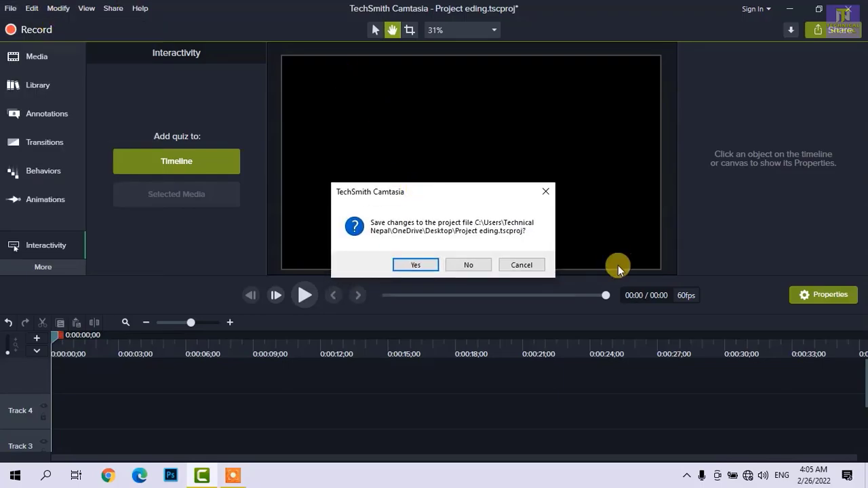
pyautogui.click(421, 264)
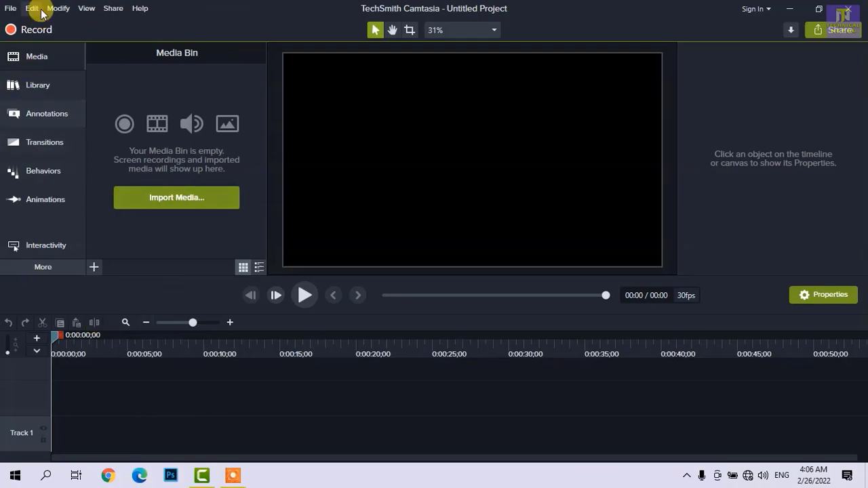
# - Open the existing project file Project eding from the Desktop
pyautogui.click(10, 8)
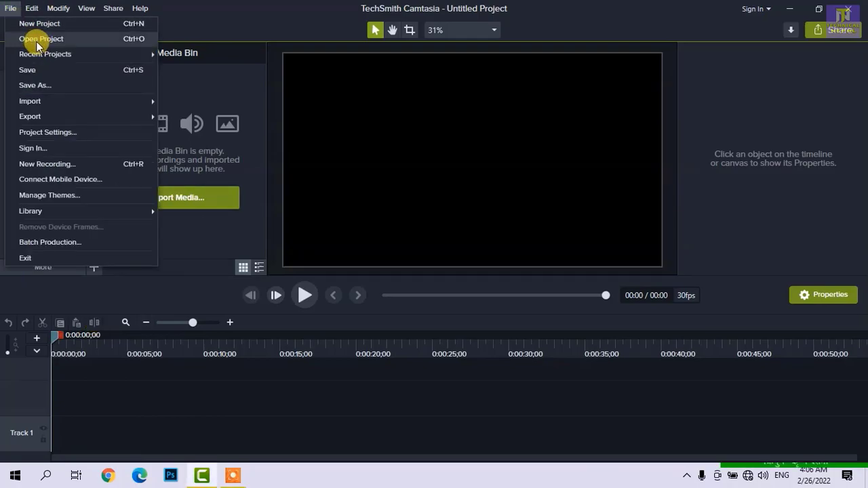
pyautogui.click(57, 41)
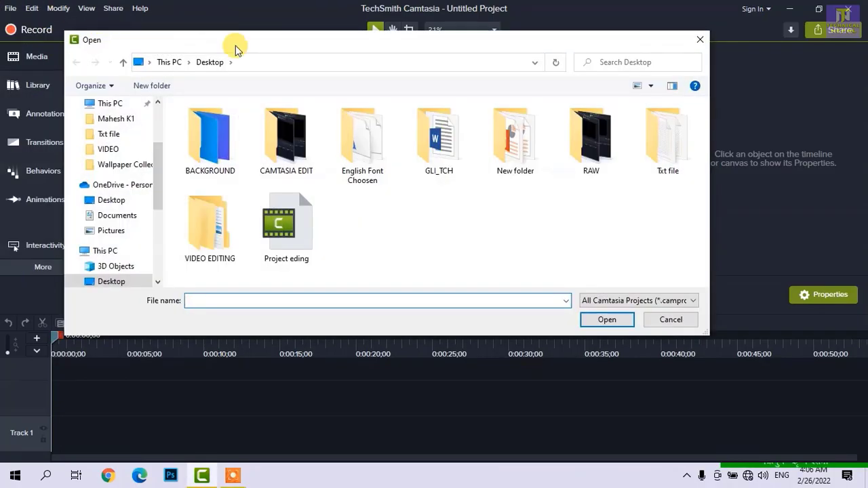
pyautogui.click(266, 216)
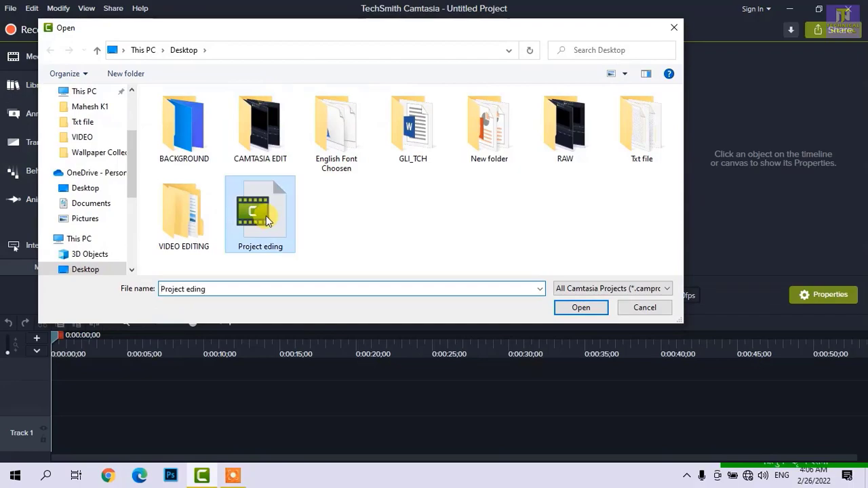
pyautogui.click(581, 308)
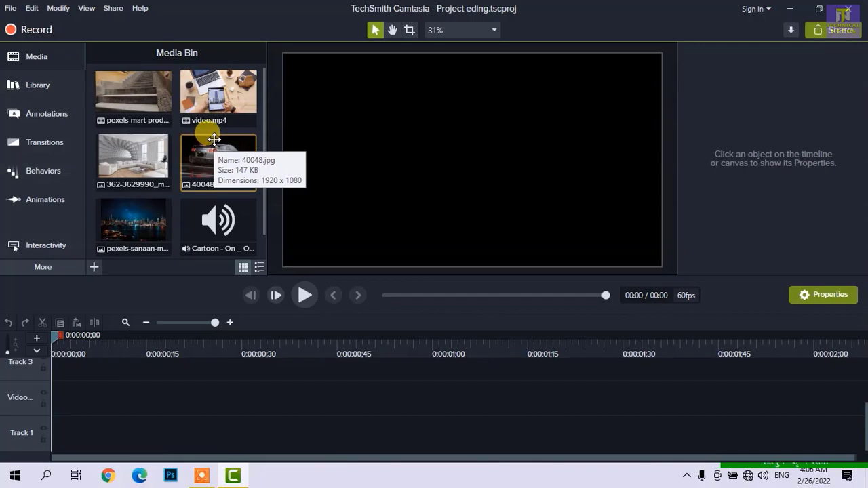
# - Examine the available options for importing media and look through the files in the Media Bin
pyautogui.click(8, 10)
pyautogui.moveTo(43, 59)
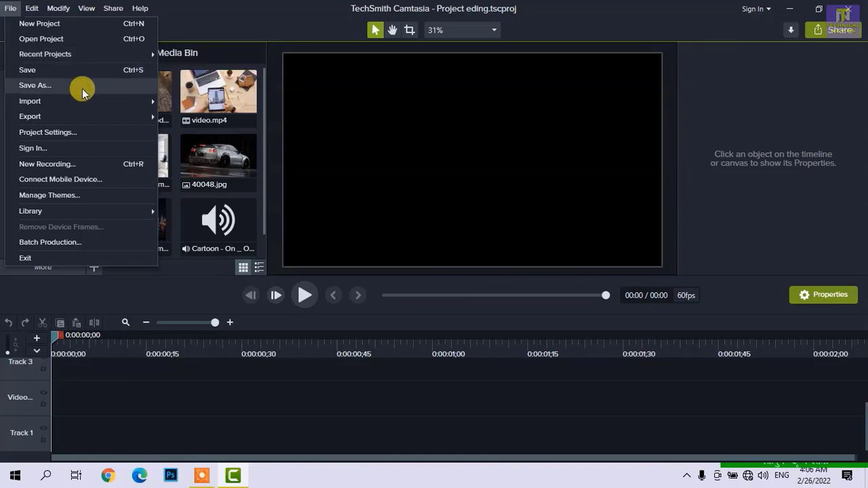
pyautogui.moveTo(97, 101)
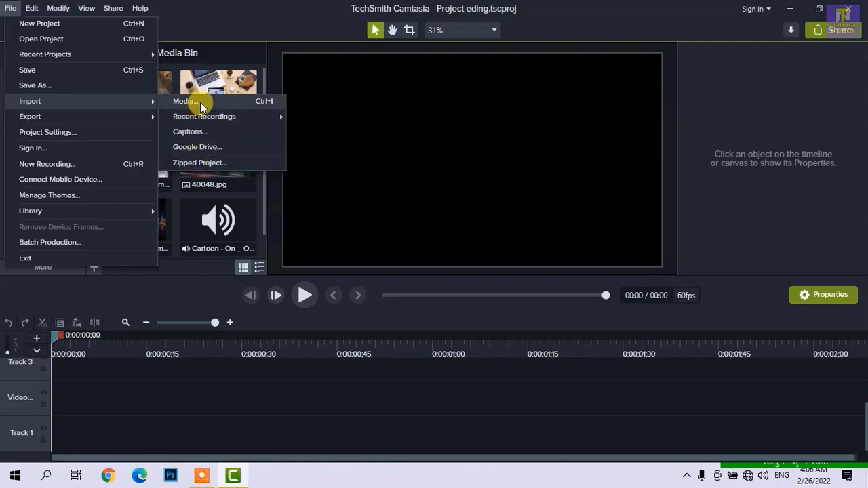
pyautogui.click(186, 5)
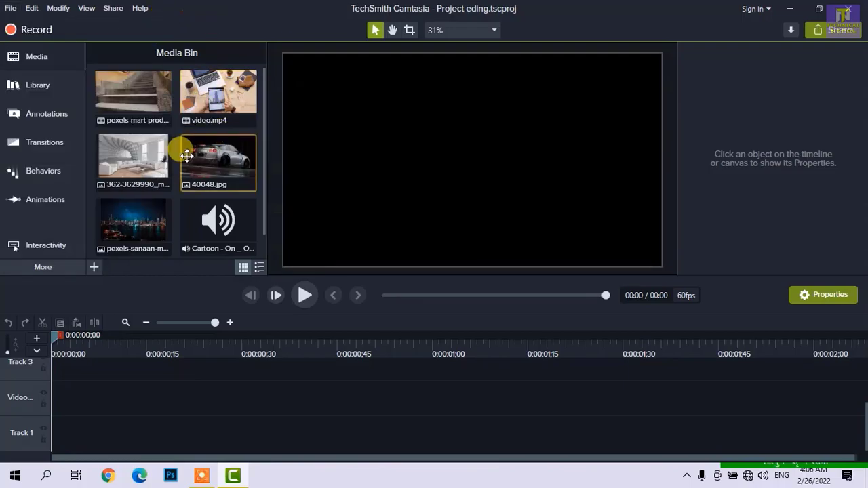
pyautogui.scroll(-1, 151, 171)
pyautogui.click(96, 267)
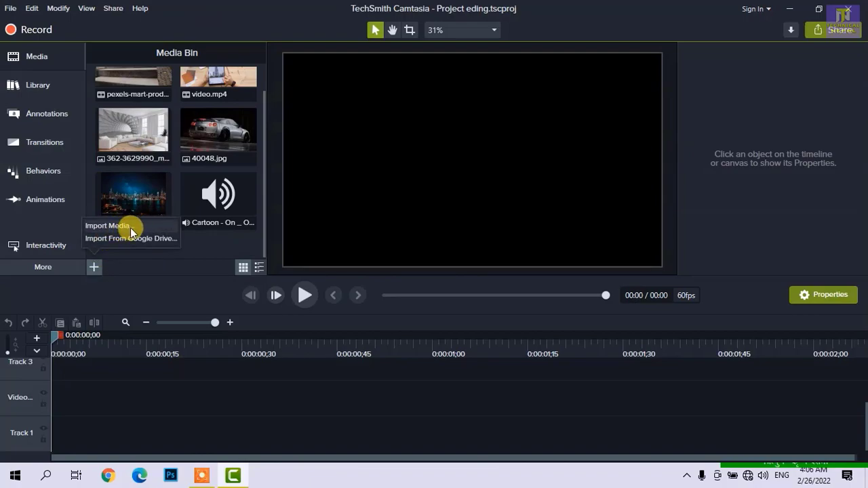
pyautogui.click(226, 244)
# - Examine the canvas dimensions, color and frame rate in the project settings, leaving them without applying changes
pyautogui.click(10, 8)
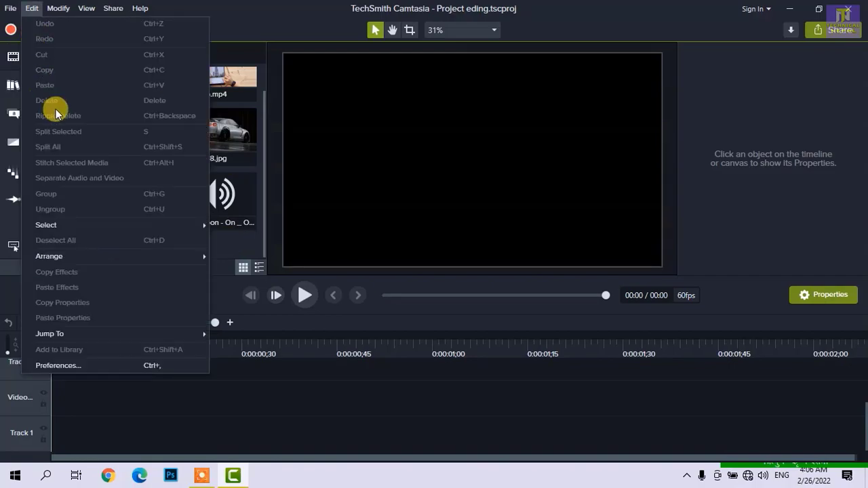
pyautogui.moveTo(52, 120)
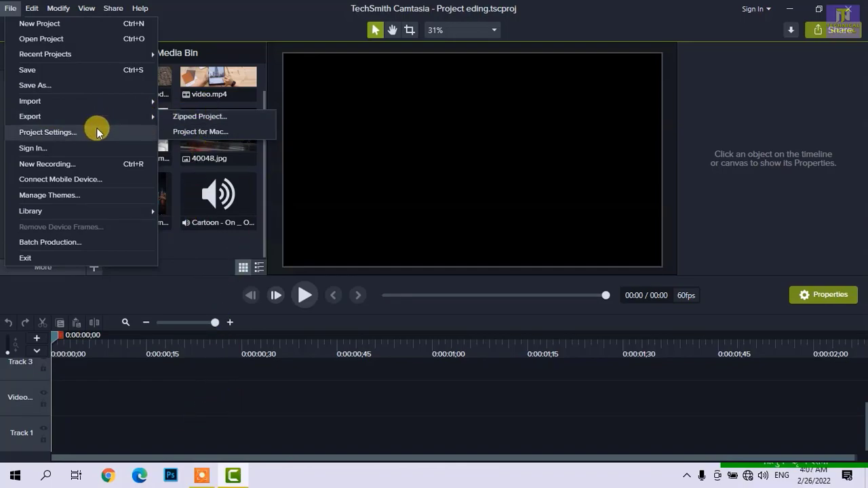
pyautogui.click(56, 134)
pyautogui.moveTo(338, 147); pyautogui.dragTo(267, 124)
pyautogui.click(427, 107)
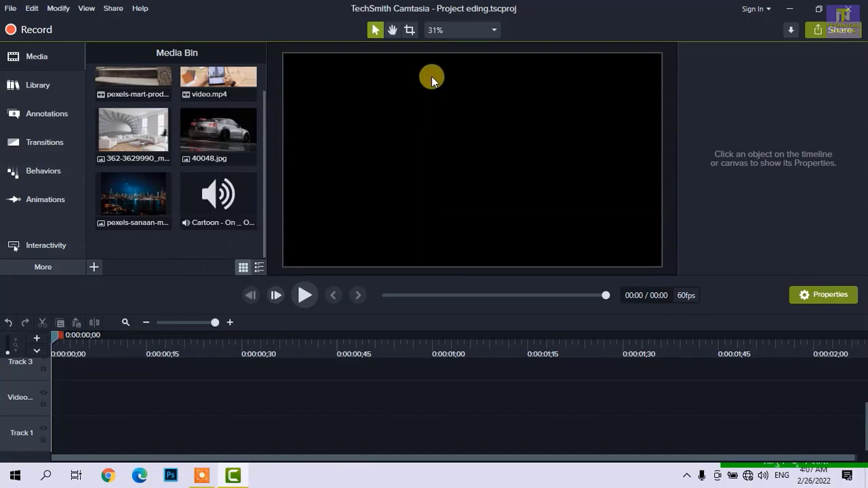
pyautogui.click(444, 31)
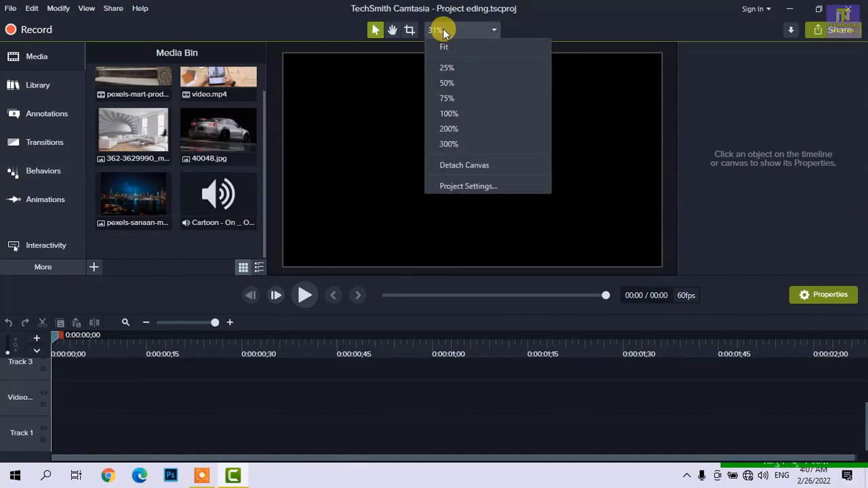
pyautogui.click(467, 186)
pyautogui.moveTo(397, 143); pyautogui.dragTo(366, 84)
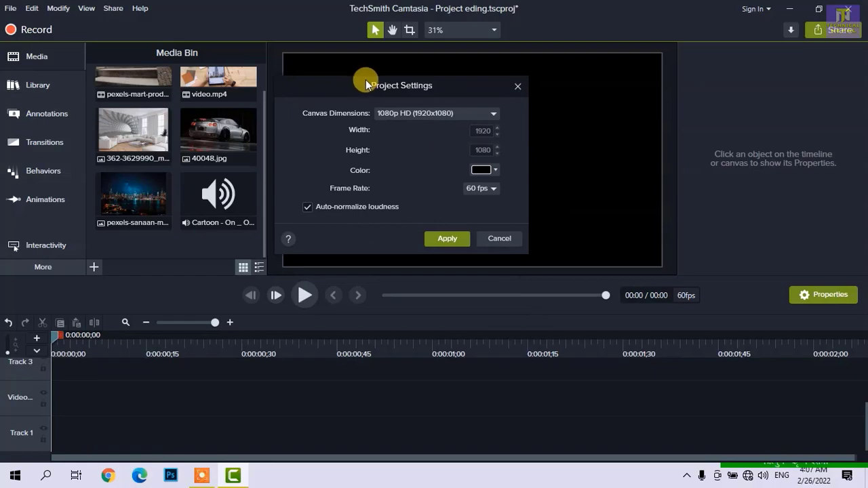
pyautogui.click(517, 86)
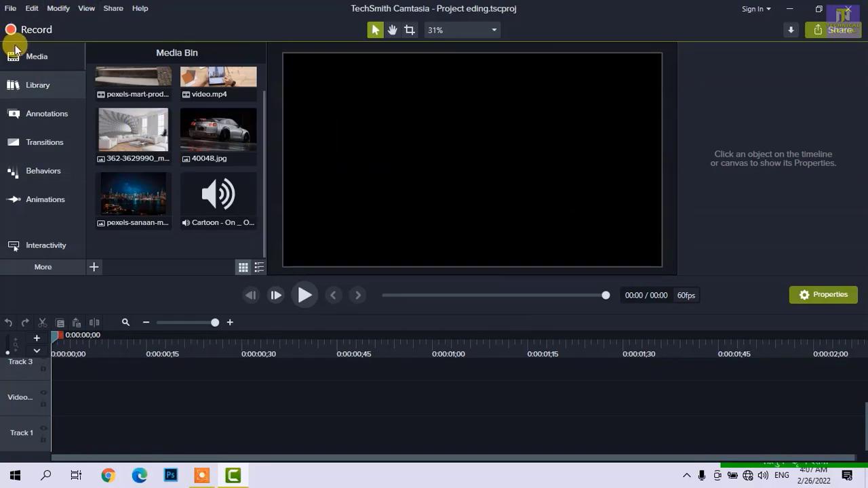
# - Examine the color, font and logo options of the Default theme in the Theme Manager, and leave without saving
pyautogui.click(6, 9)
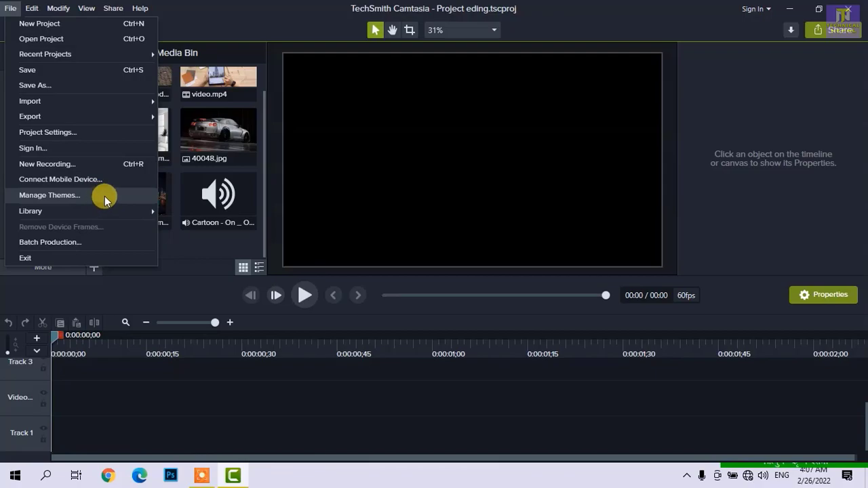
pyautogui.click(98, 202)
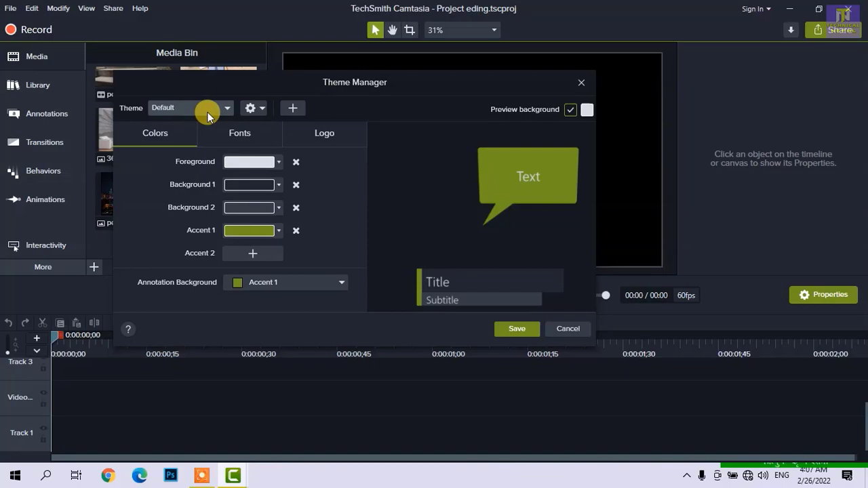
pyautogui.click(255, 139)
pyautogui.click(271, 162)
pyautogui.click(272, 162)
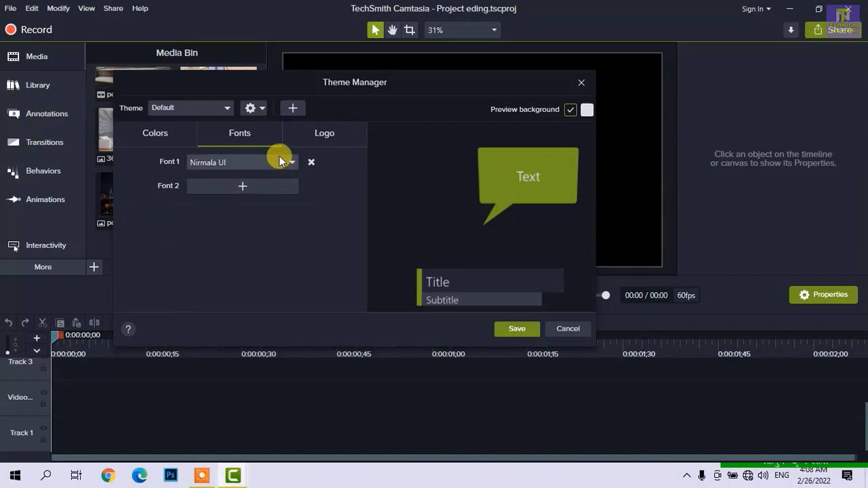
pyautogui.click(314, 138)
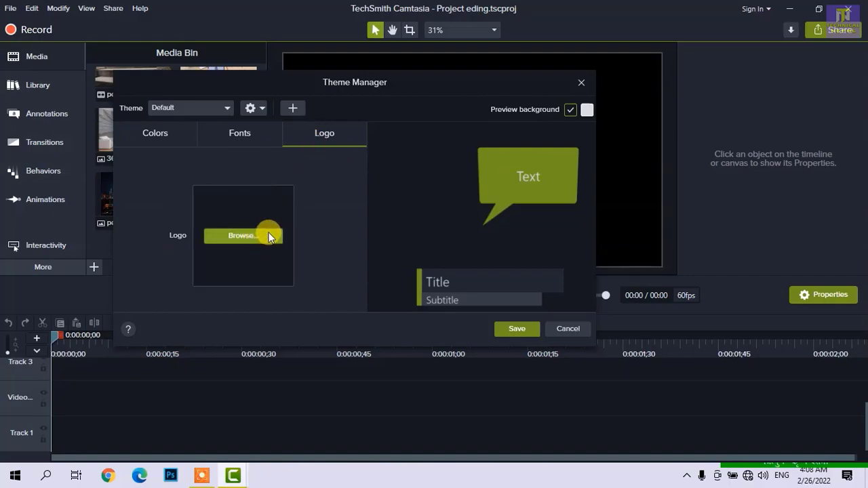
pyautogui.click(571, 332)
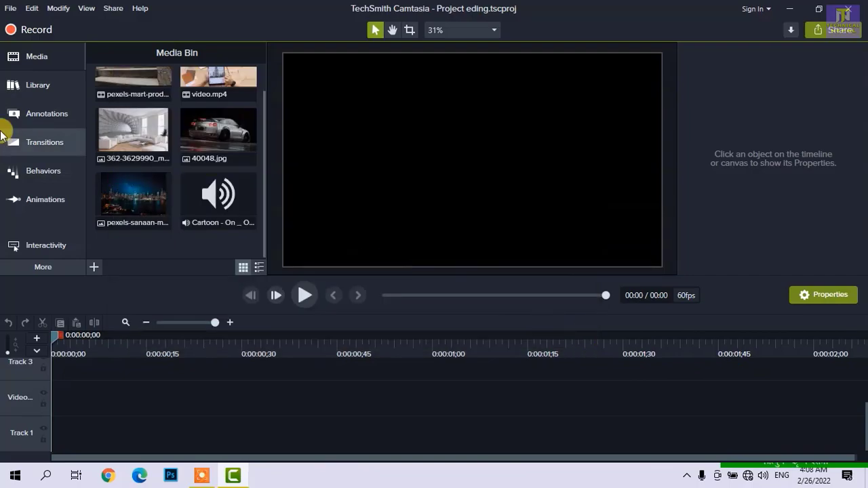
pyautogui.click(11, 10)
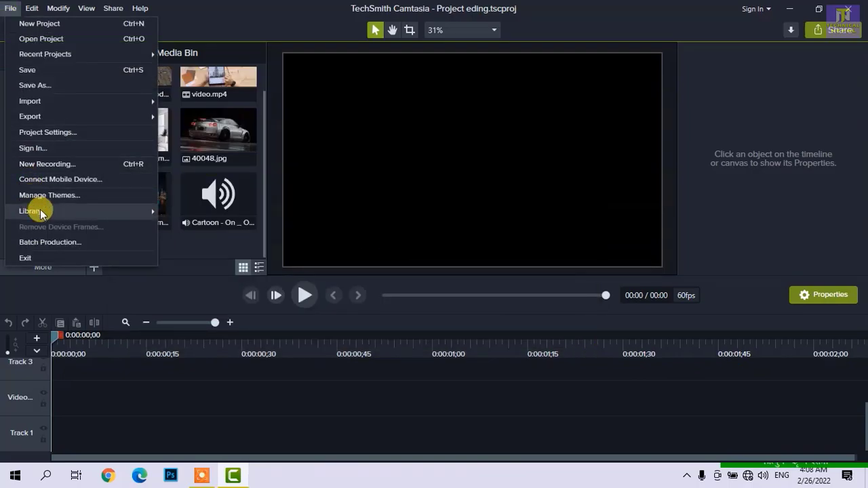
pyautogui.moveTo(46, 212)
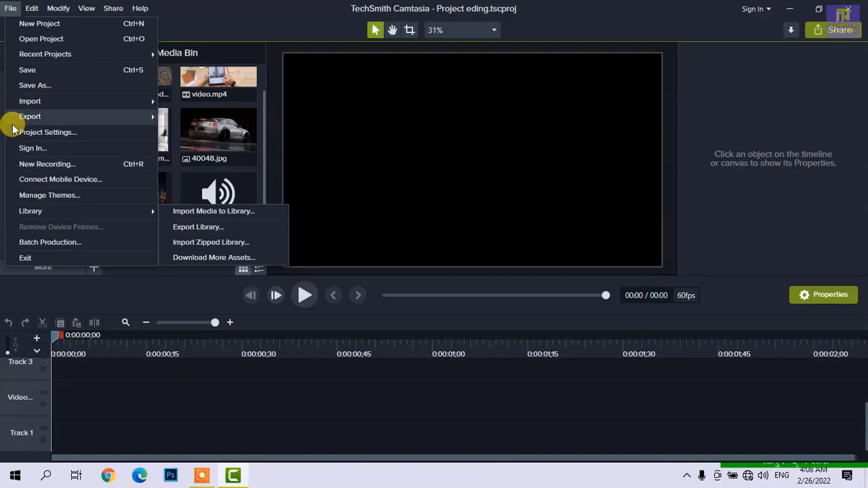
pyautogui.moveTo(38, 7)
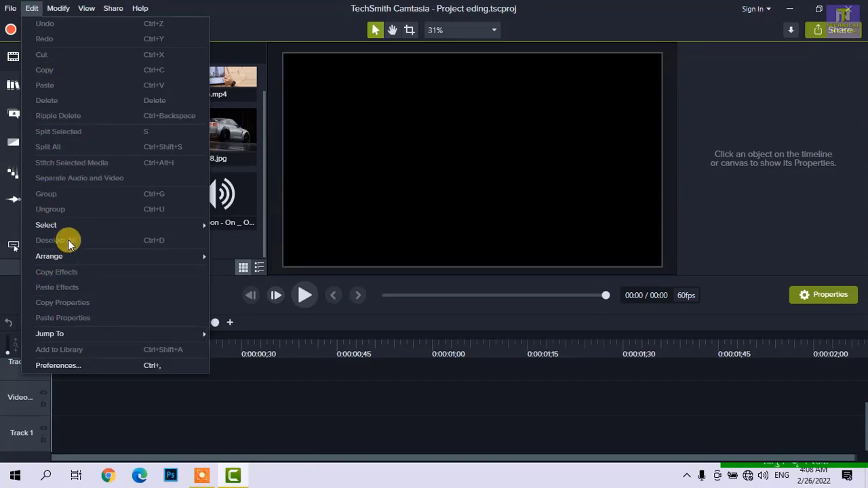
# - Place video.mp4 at the start of the Video track, move the playhead to 0:00:00;12, and review the editing commands available for the clip
pyautogui.click(101, 411)
pyautogui.click(114, 195)
pyautogui.scroll(1, 194, 120)
pyautogui.moveTo(217, 95); pyautogui.dragTo(155, 368)
pyautogui.moveTo(128, 406); pyautogui.dragTo(97, 414)
pyautogui.click(126, 339)
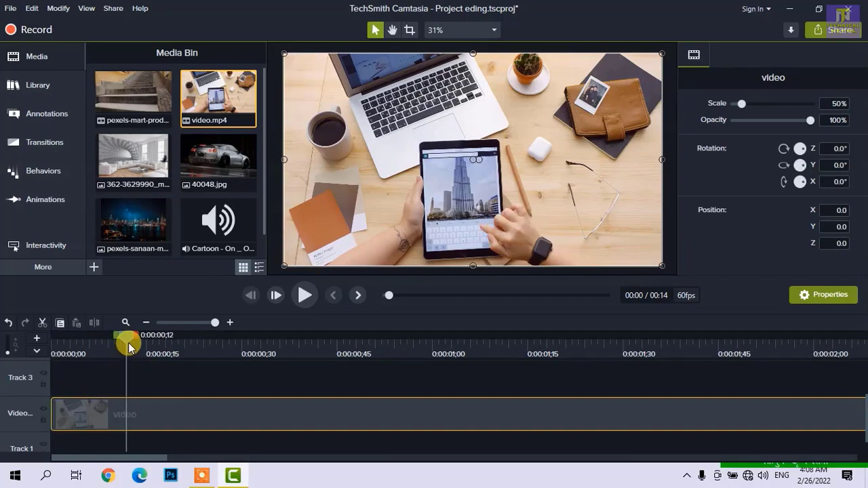
pyautogui.click(30, 9)
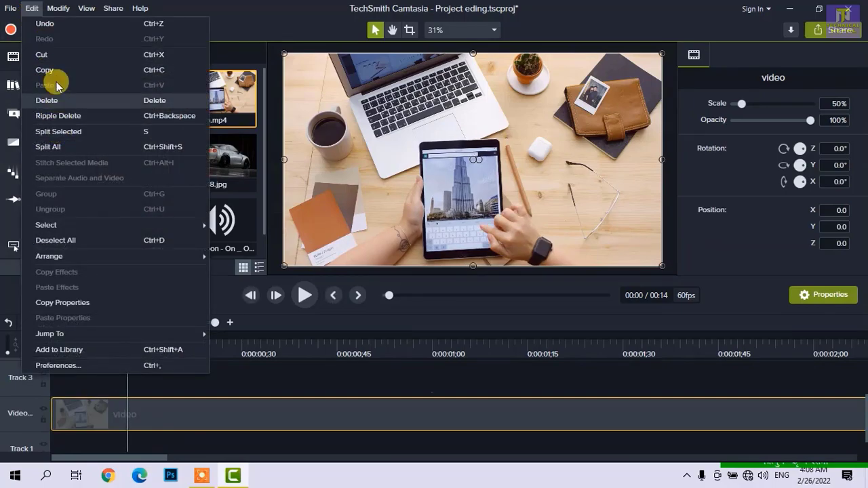
pyautogui.click(239, 384)
# - Place the 40048.jpg image on Track 3 above the video clip and move the playhead to 0:00:00;19
pyautogui.click(169, 415)
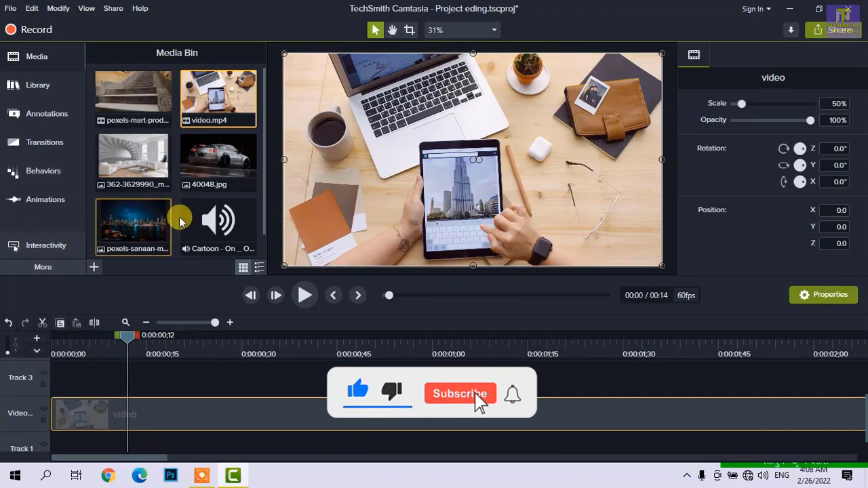
pyautogui.moveTo(194, 175); pyautogui.dragTo(169, 400)
pyautogui.moveTo(128, 341); pyautogui.dragTo(175, 347)
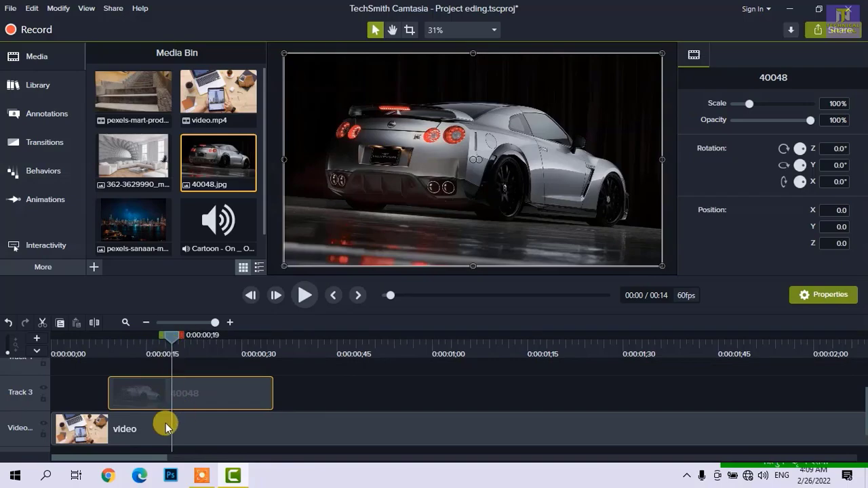
# - Examine the context commands of the video clip and the 40048 image, along with the edit and view commands
pyautogui.click(233, 436)
pyautogui.rightClick(222, 437)
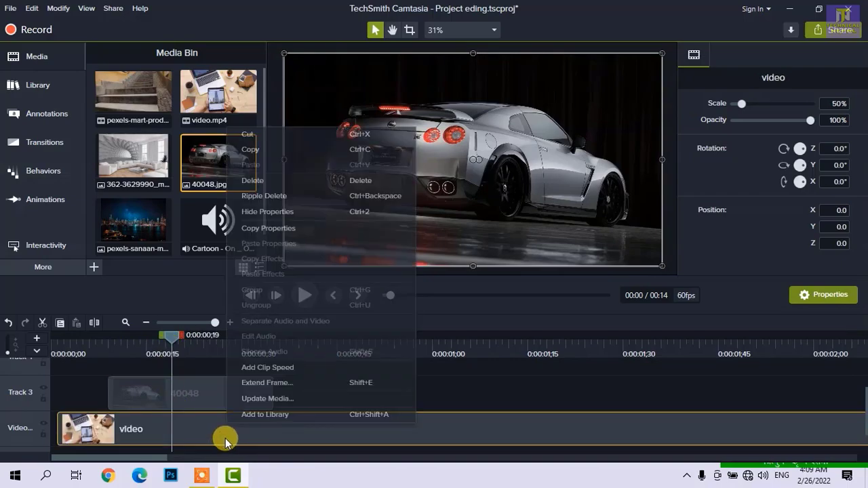
pyautogui.click(184, 401)
pyautogui.rightClick(187, 403)
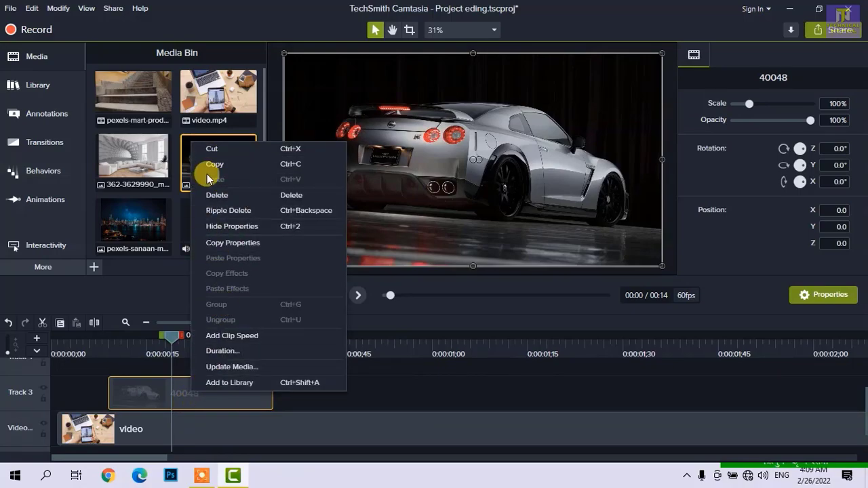
pyautogui.click(34, 8)
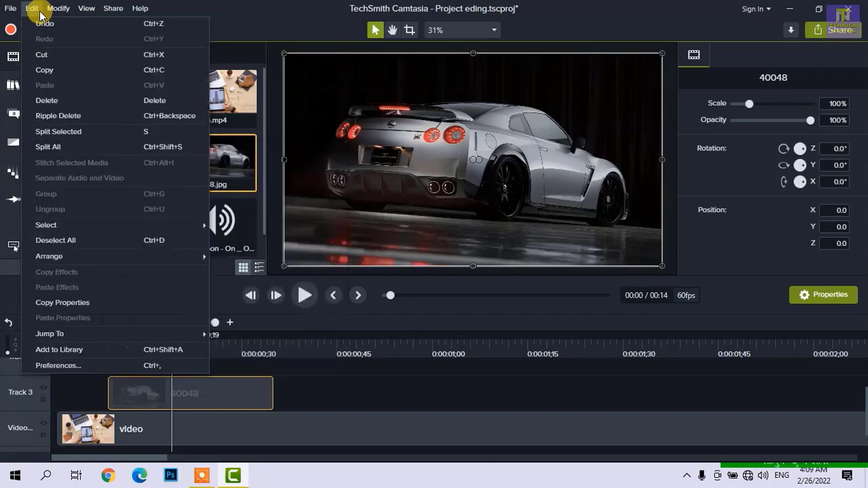
pyautogui.moveTo(86, 8)
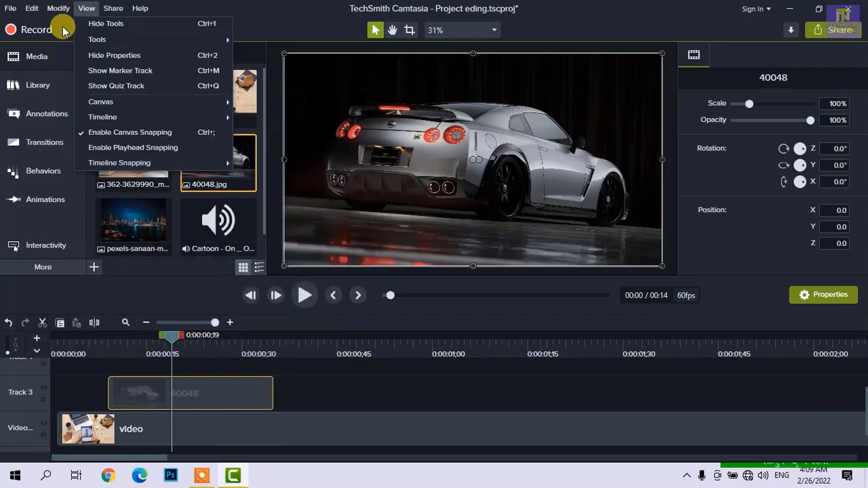
# - Set the duration of the 40048 image on Track 3 to 30 seconds
pyautogui.moveTo(60, 9)
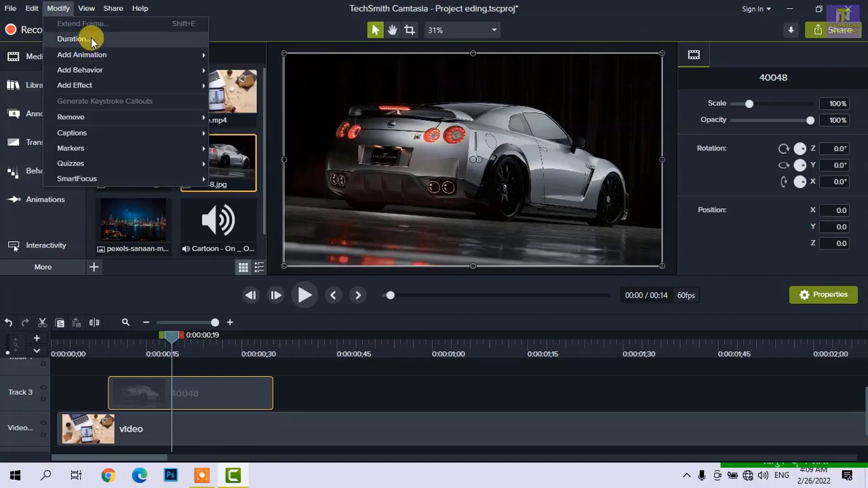
pyautogui.click(74, 39)
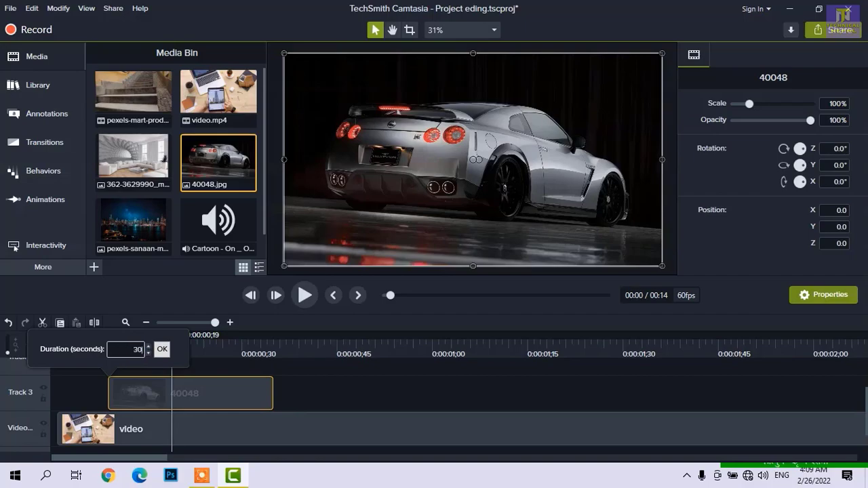
pyautogui.click(135, 353)
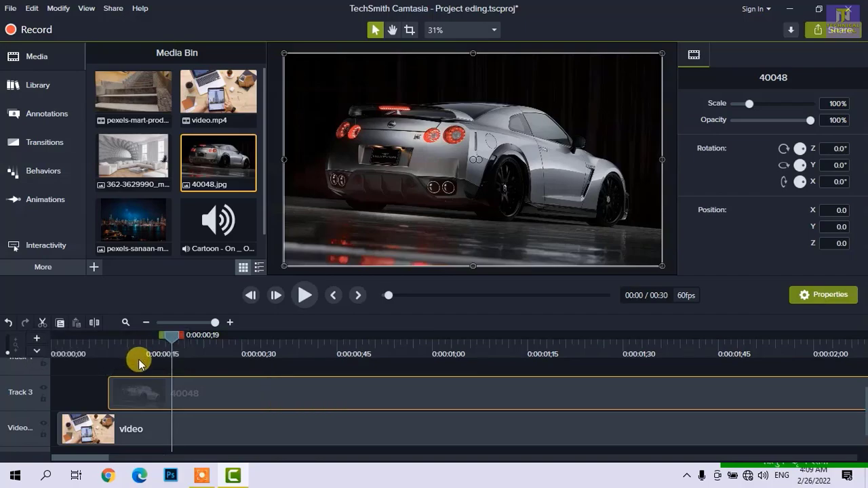
pyautogui.scroll(-10, 203, 372)
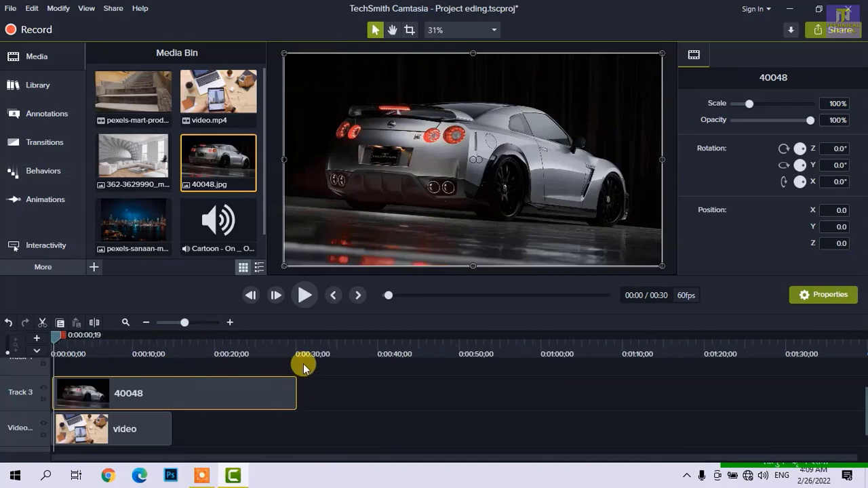
# - Move the playhead to 0:00:05;08 and set the duration of the 40048 image on Track 3 to 3 seconds
pyautogui.moveTo(563, 332); pyautogui.dragTo(93, 387)
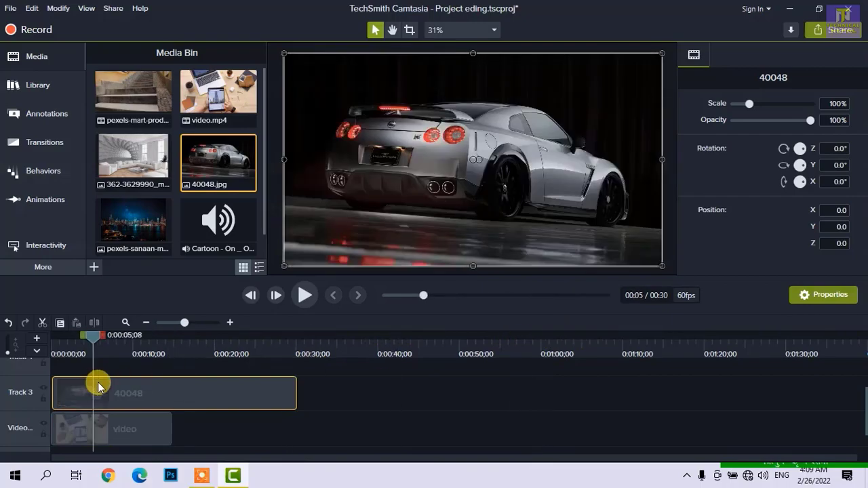
pyautogui.rightClick(122, 392)
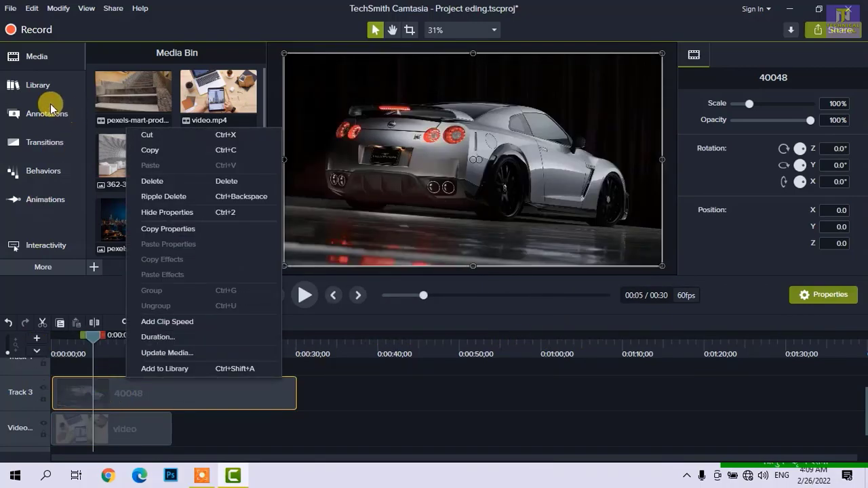
pyautogui.click(157, 337)
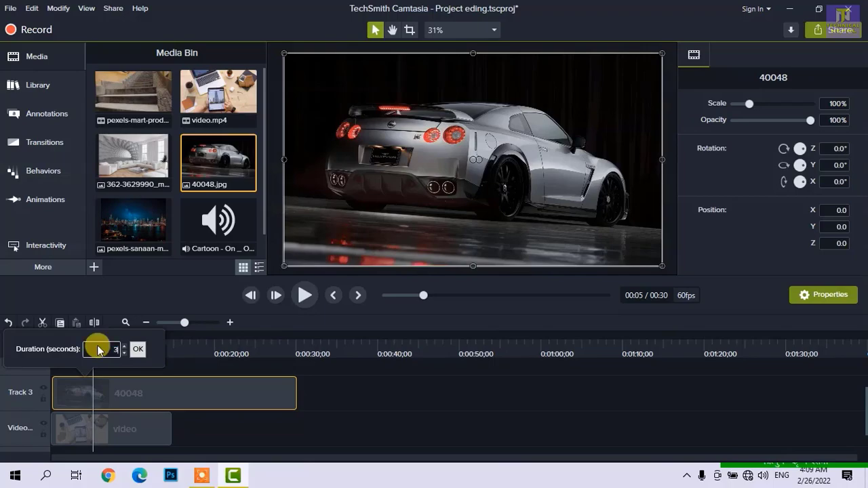
pyautogui.write('3')
pyautogui.press('Return')
pyautogui.scroll(6, 163, 441)
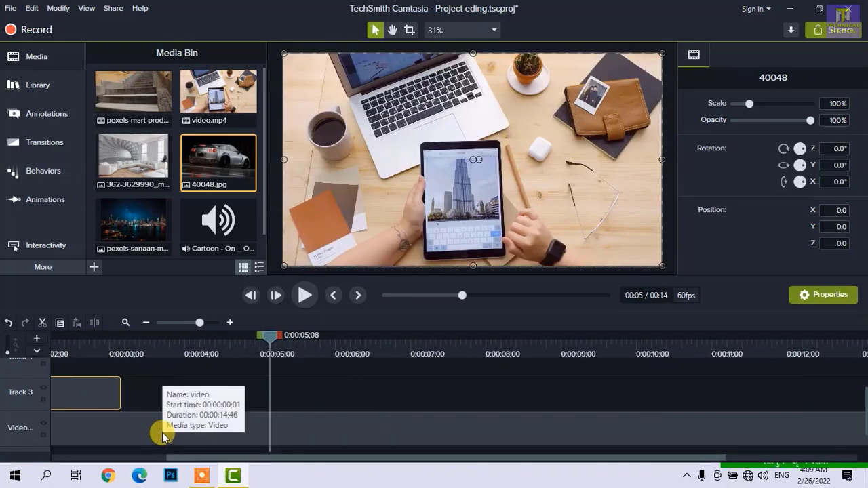
pyautogui.hscroll(-2, 267, 403)
# - Trim the end of the 40048 image slightly and move the playhead to 0:00:02;00
pyautogui.click(275, 392)
pyautogui.moveTo(272, 389)
pyautogui.mouseDown()
pyautogui.moveTo(326, 389)
pyautogui.moveTo(269, 389)
pyautogui.mouseUp()
pyautogui.click(187, 346)
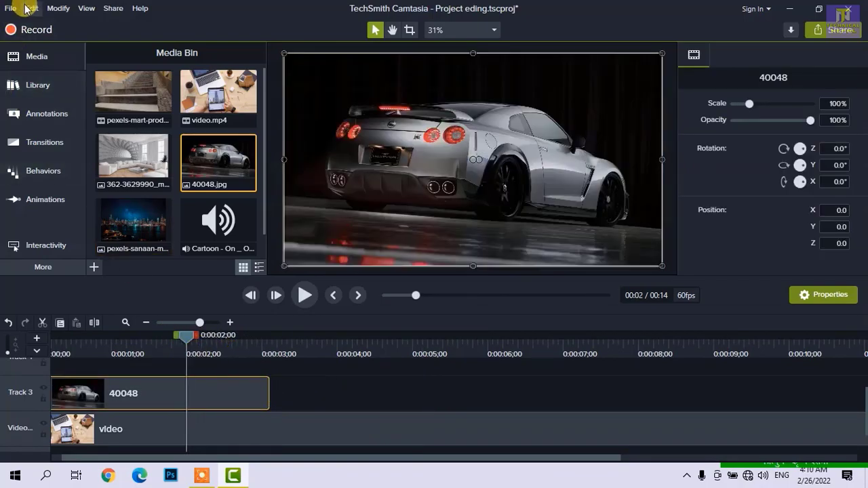
# - Compare the modification commands available for the 40048 image and the video clip, and glance at the view commands
pyautogui.click(51, 8)
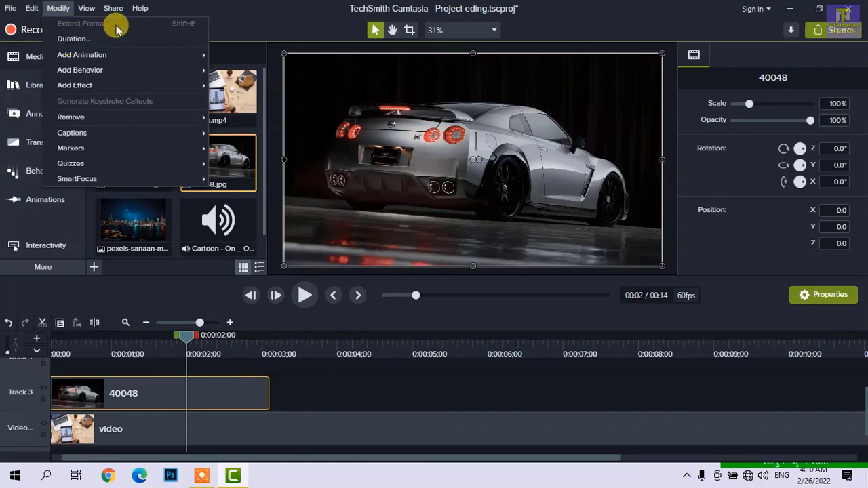
pyautogui.click(348, 438)
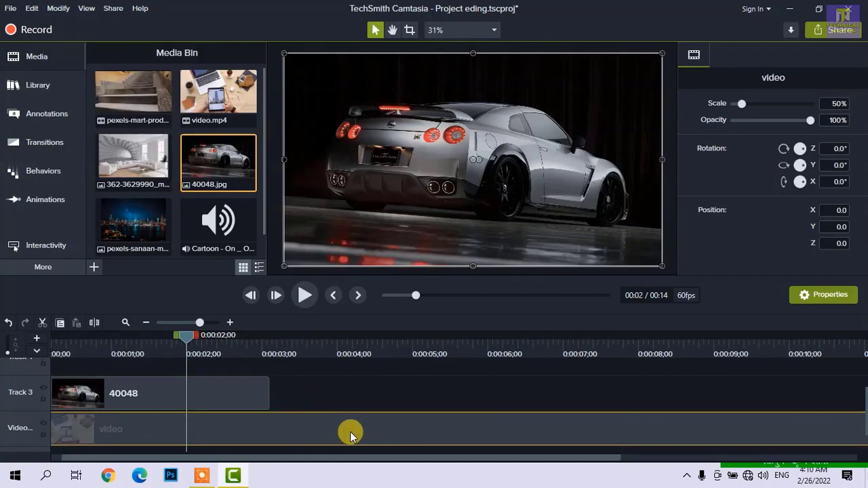
pyautogui.click(66, 13)
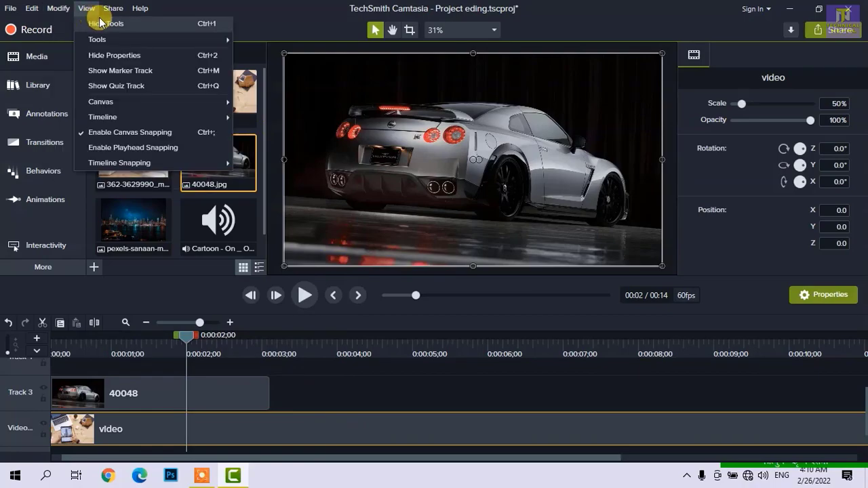
pyautogui.click(225, 5)
# - Play the timeline from 0:00:02;00 and pause it at about 0:00:07;10
pyautogui.scroll(-1, 299, 397)
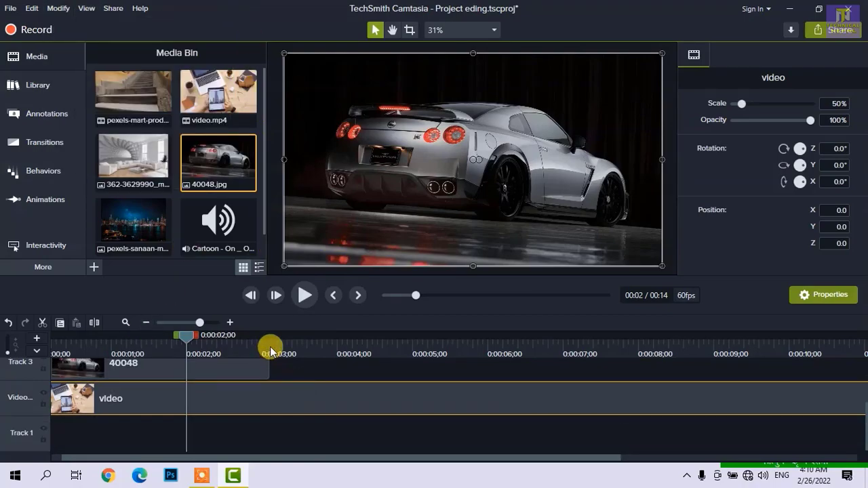
pyautogui.scroll(1, 345, 384)
pyautogui.press('space')
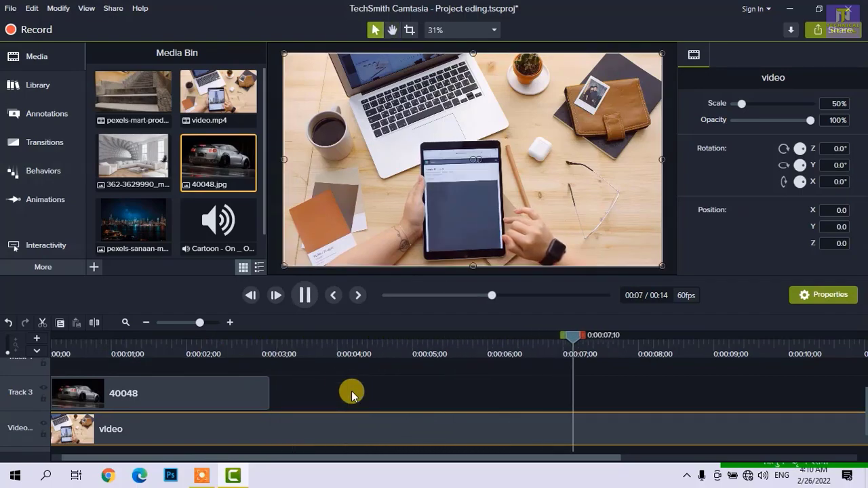
pyautogui.press('space')
# - Delete the clip on the Video track and place the pexels-mart-production video at the start of that track
pyautogui.press('Delete')
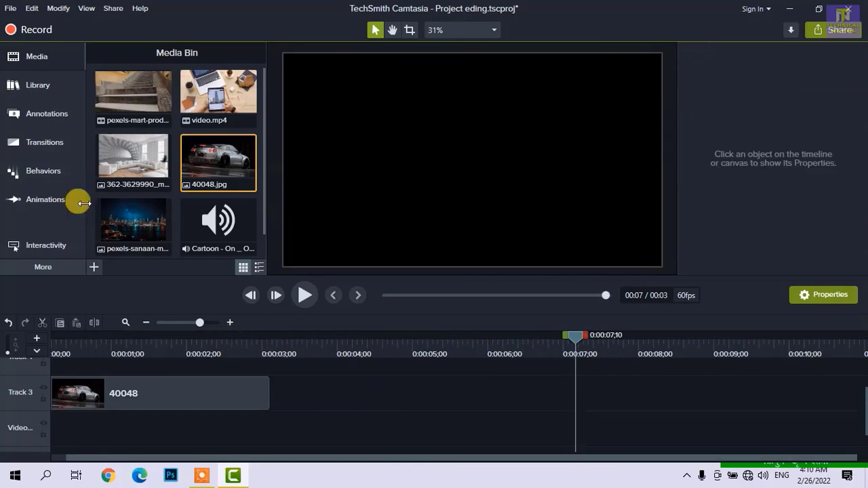
pyautogui.moveTo(138, 101); pyautogui.dragTo(50, 434)
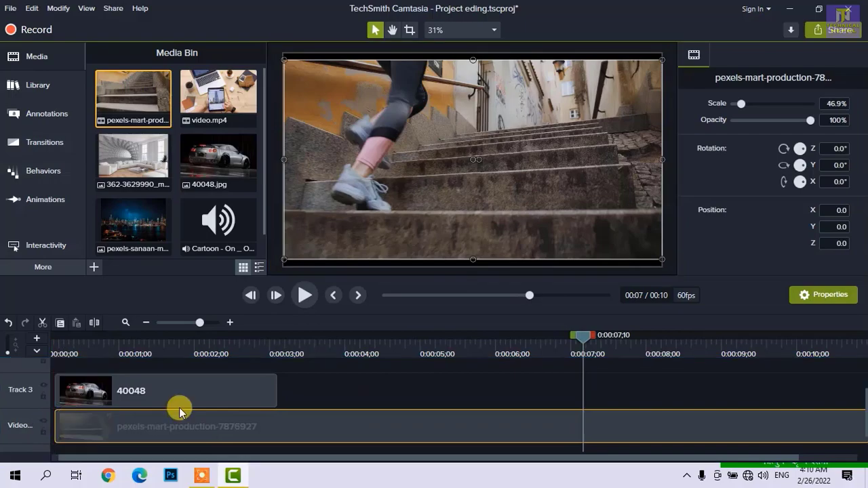
# - Extend the frame of the pexels-mart-production clip at 0:00:07;34 to a duration of 5 seconds
pyautogui.moveTo(319, 340); pyautogui.dragTo(294, 339)
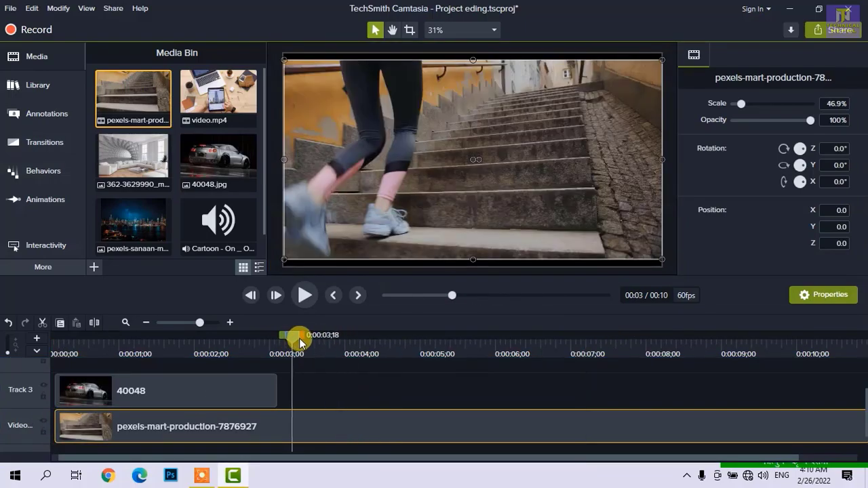
pyautogui.press('space')
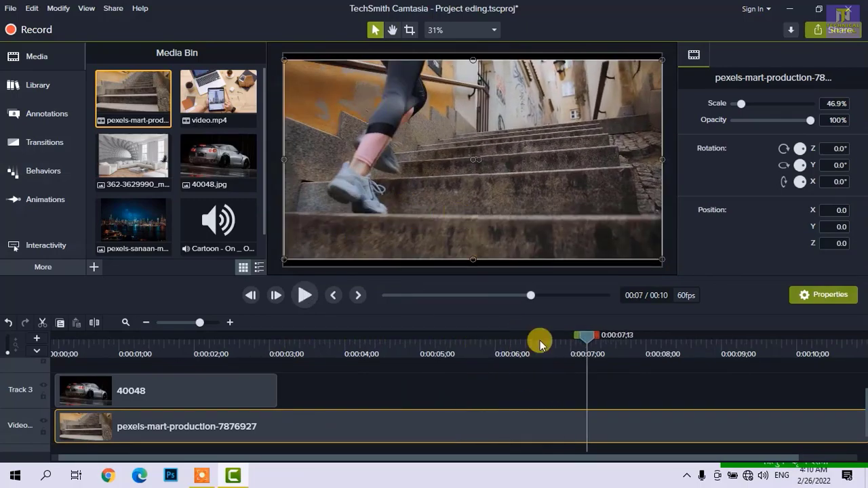
pyautogui.press('space')
pyautogui.press('space')
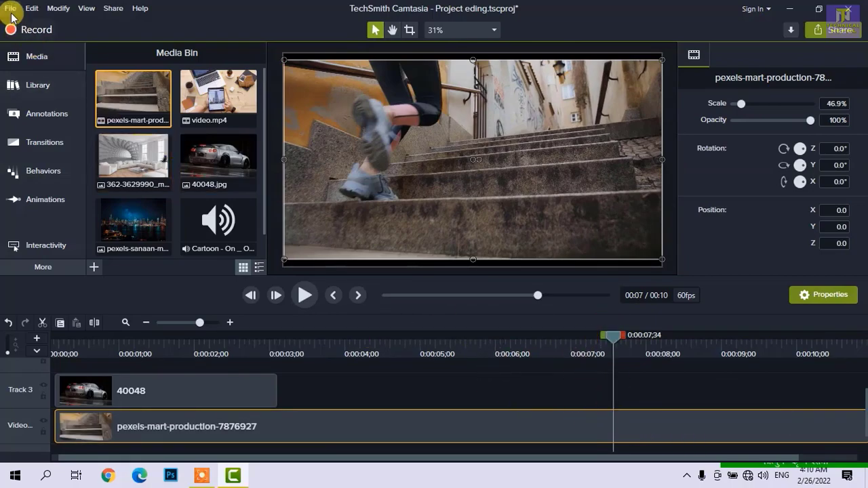
pyautogui.click(57, 8)
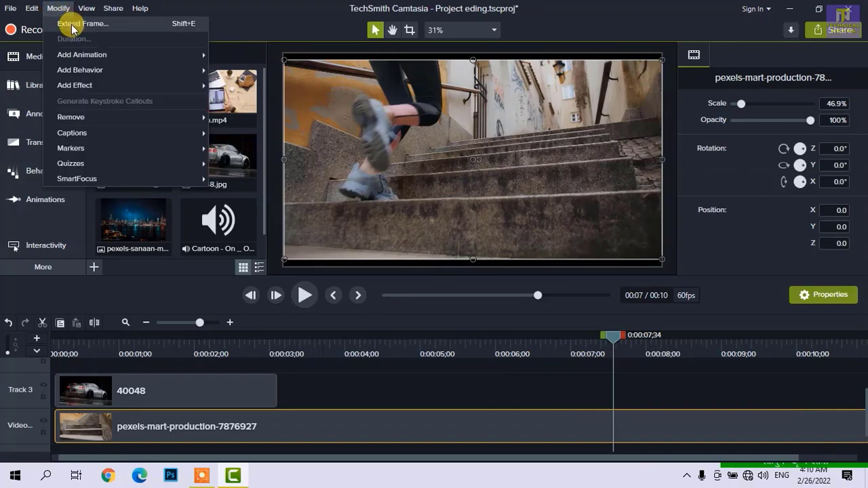
pyautogui.click(72, 29)
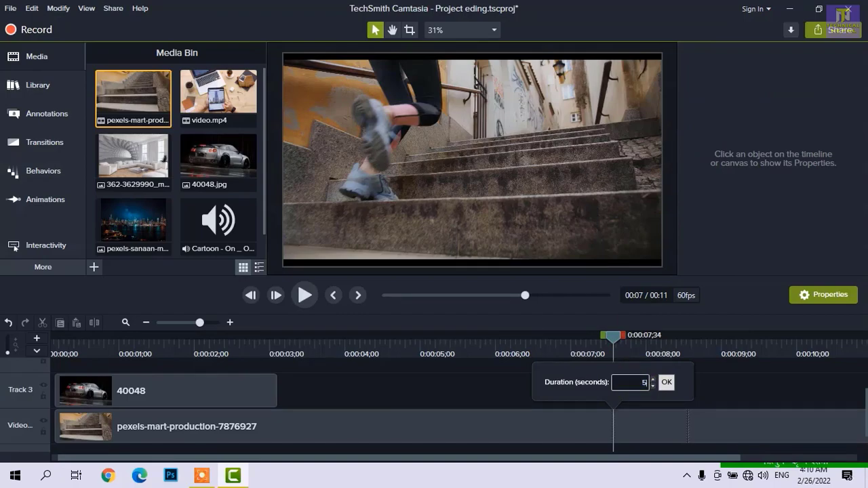
pyautogui.click(666, 384)
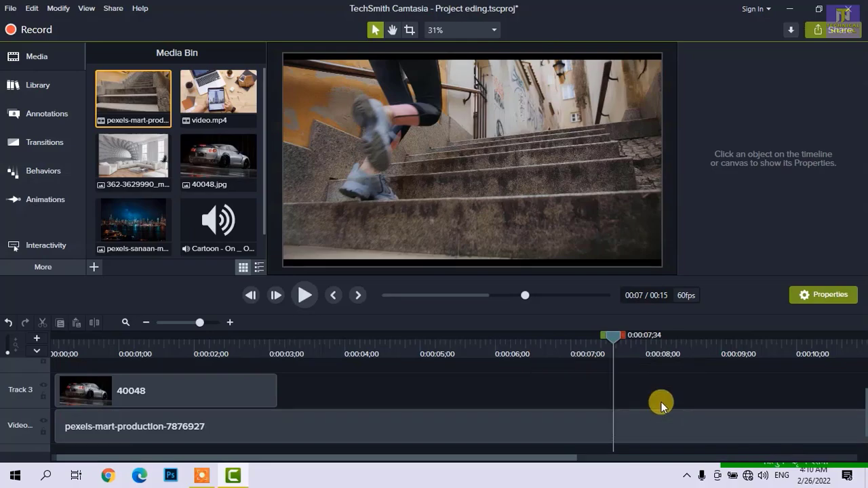
# - Inspect the extended-frame section of the pexels-mart-production clip on the timeline and move the playhead to 0:00:05;25
pyautogui.moveTo(568, 348); pyautogui.dragTo(561, 352)
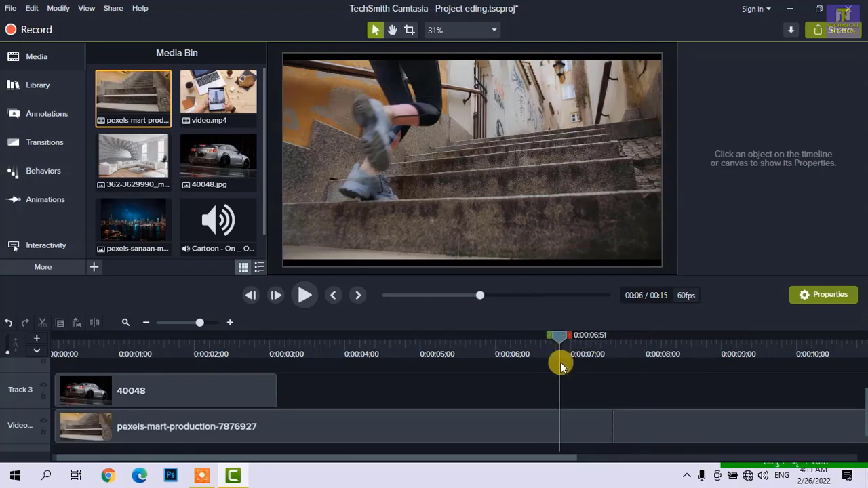
pyautogui.scroll(-3, 564, 380)
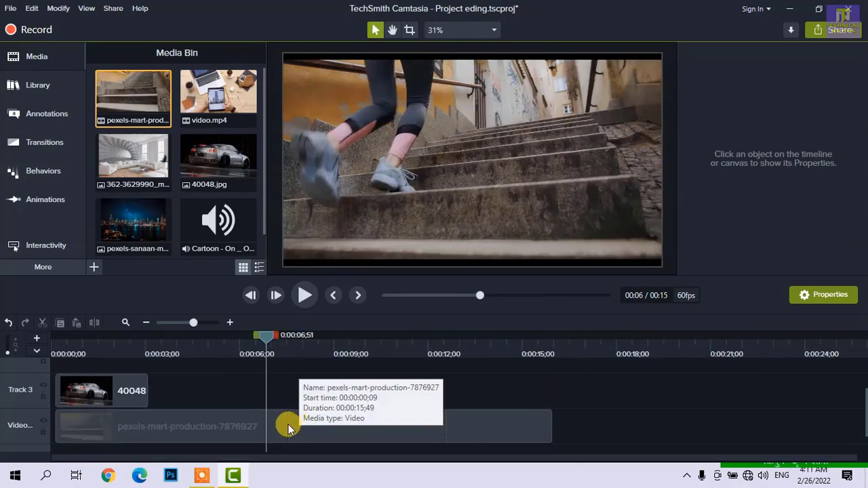
pyautogui.scroll(2, 289, 425)
pyautogui.scroll(-3, 302, 431)
pyautogui.scroll(3, 306, 429)
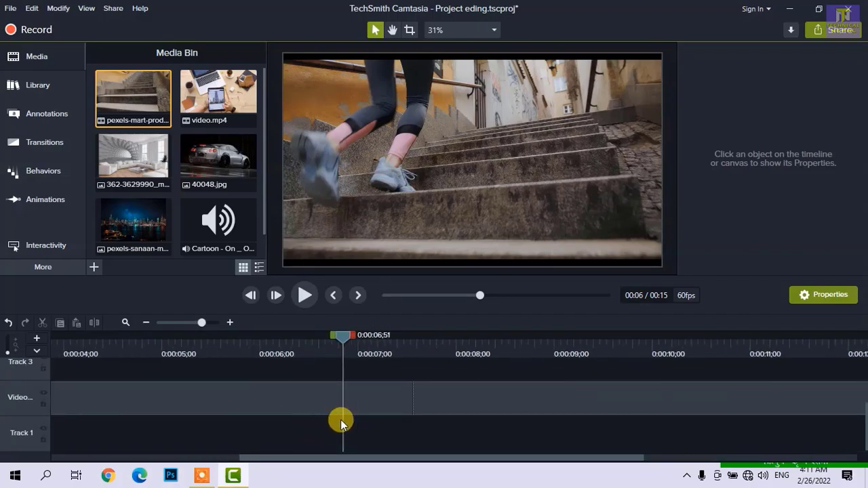
pyautogui.hscroll(3, 338, 418)
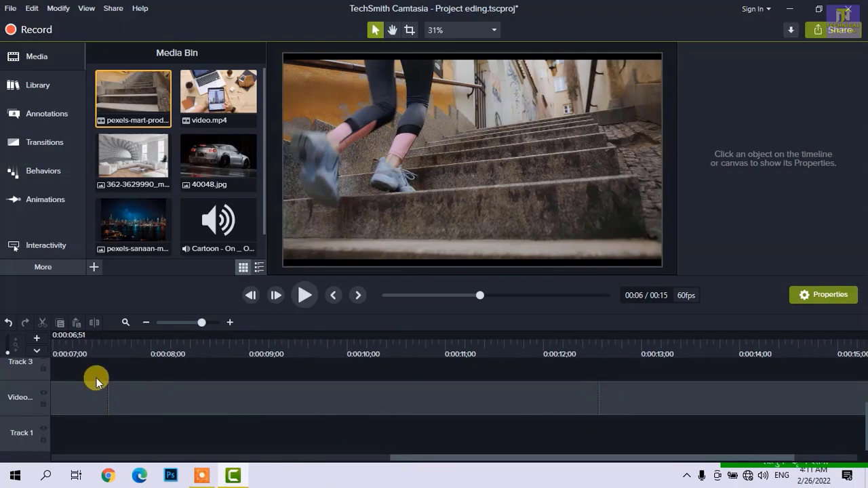
pyautogui.scroll(-2, 248, 421)
pyautogui.click(281, 341)
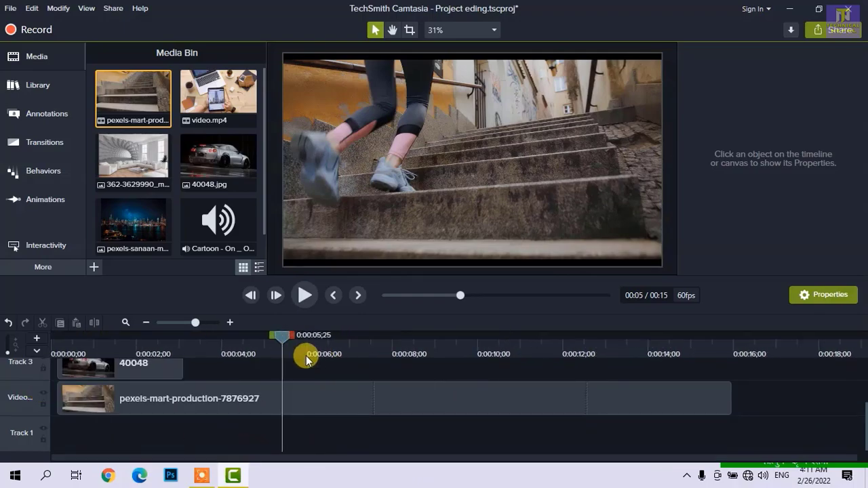
# - Play the timeline from 0:00:05;25, and review the Modify commands for adding animations, behaviors and effects and for removing them
pyautogui.press('space')
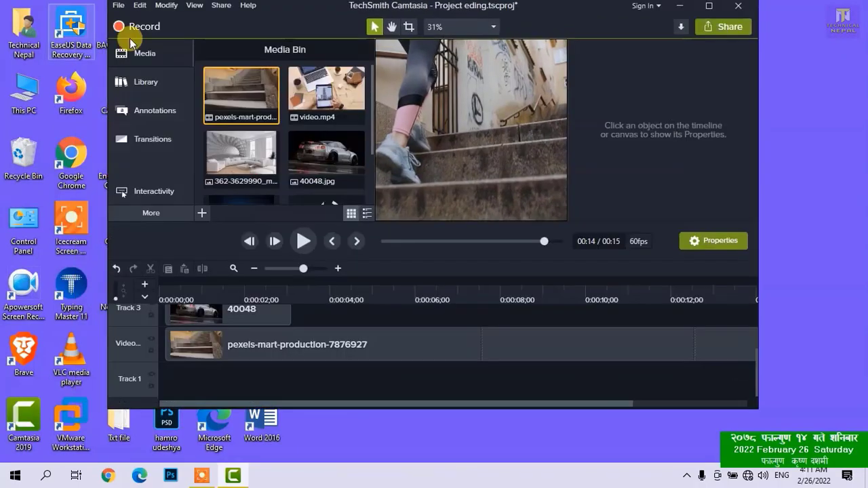
pyautogui.doubleClick(347, 5)
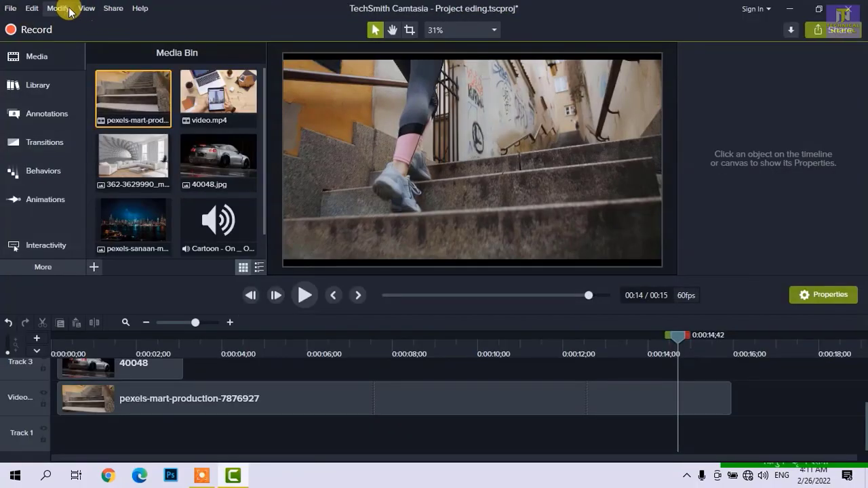
pyautogui.click(67, 10)
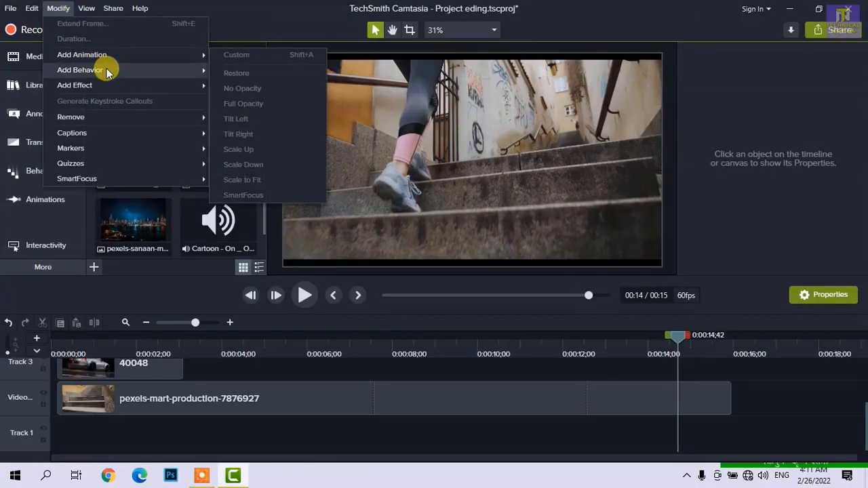
pyautogui.moveTo(110, 85)
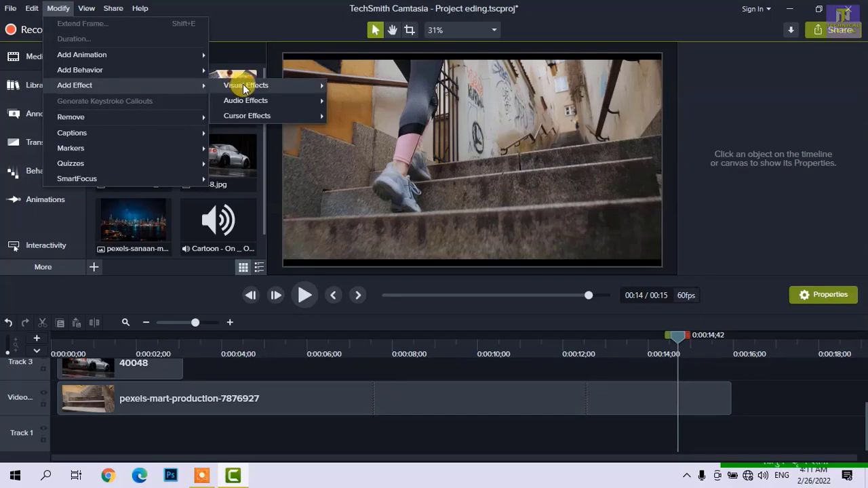
pyautogui.doubleClick(254, 18)
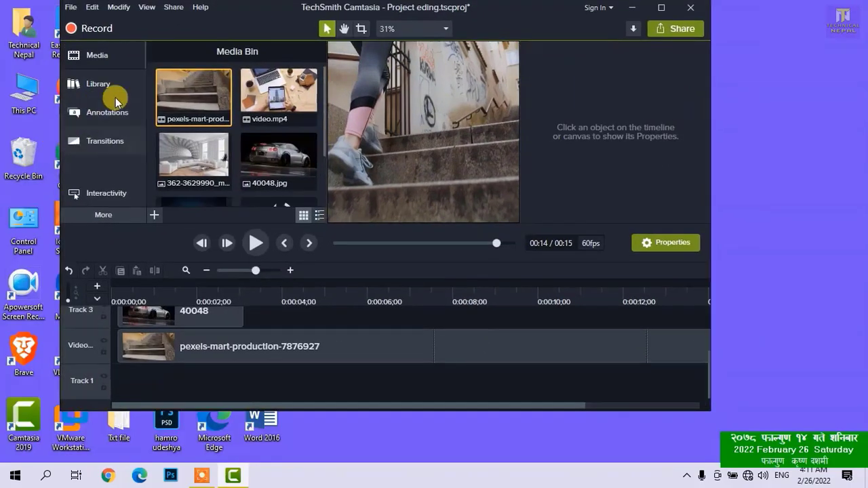
pyautogui.doubleClick(237, 13)
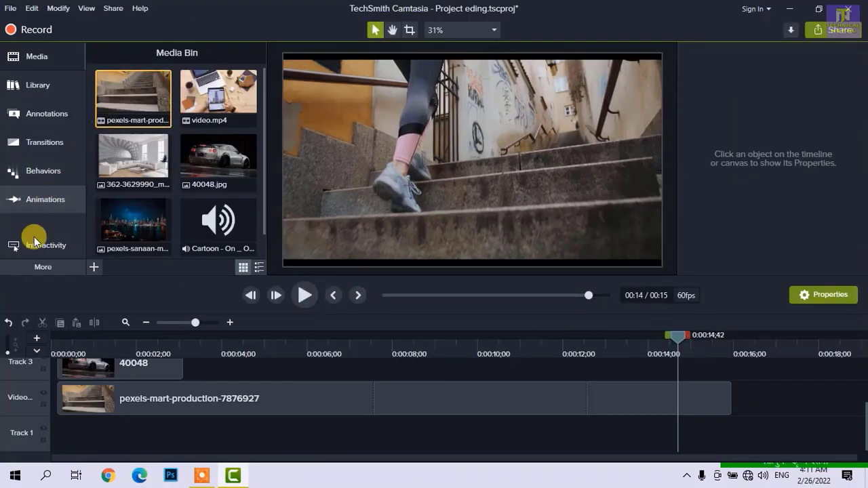
pyautogui.click(57, 9)
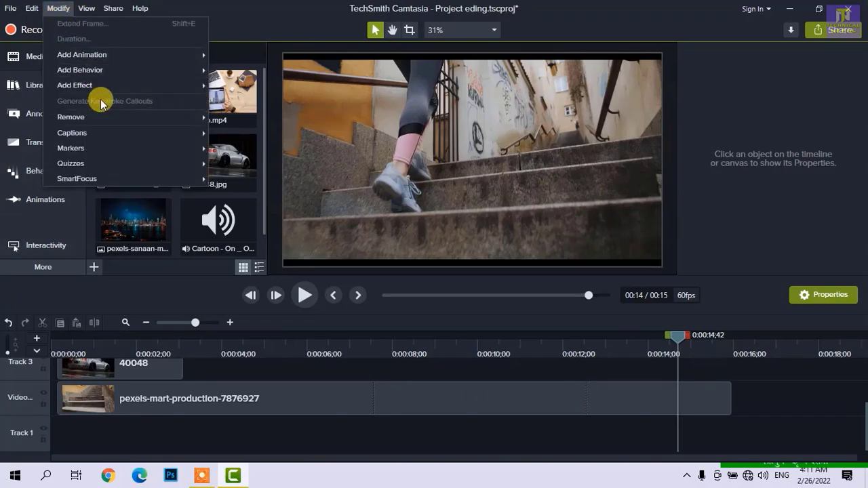
pyautogui.moveTo(117, 126)
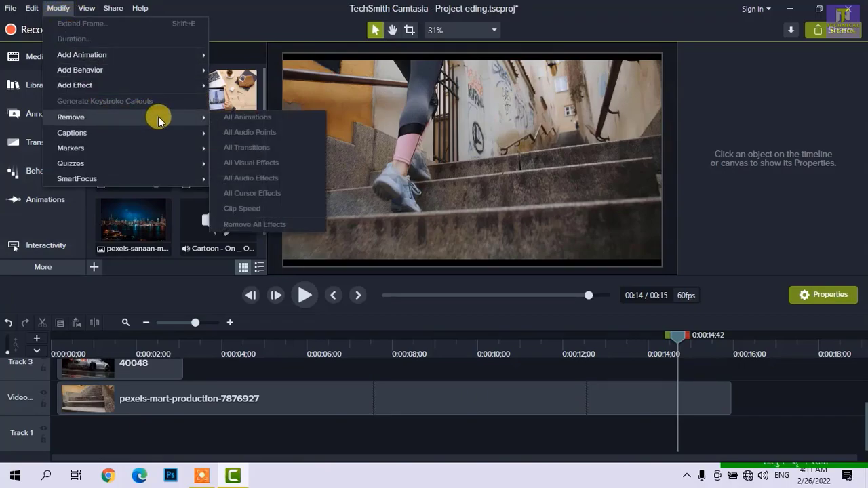
# - Apply the Jump And Fall behavior to the 40048 clip on Track 3
pyautogui.click(242, 342)
pyautogui.moveTo(238, 342); pyautogui.dragTo(227, 344)
pyautogui.click(226, 399)
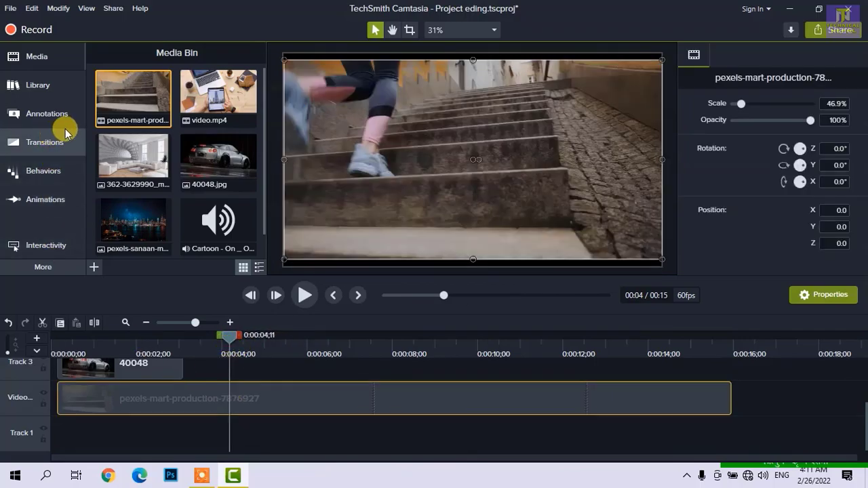
pyautogui.click(42, 171)
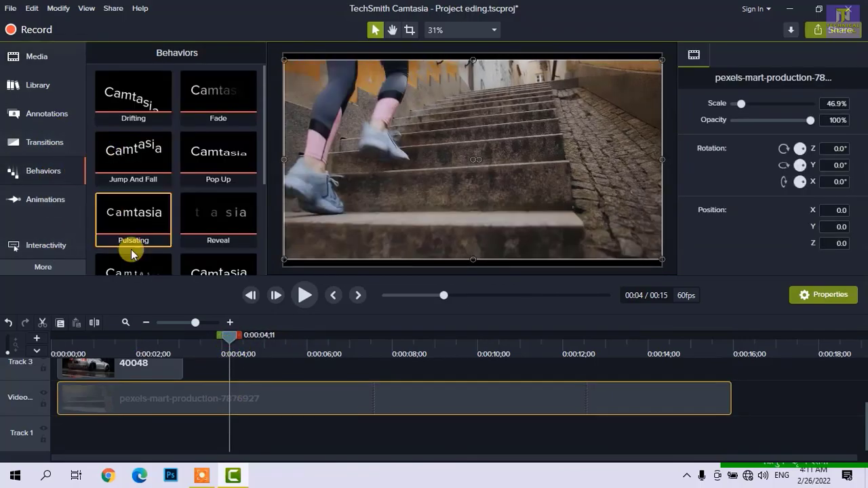
pyautogui.click(128, 343)
pyautogui.scroll(2, 139, 374)
pyautogui.click(143, 420)
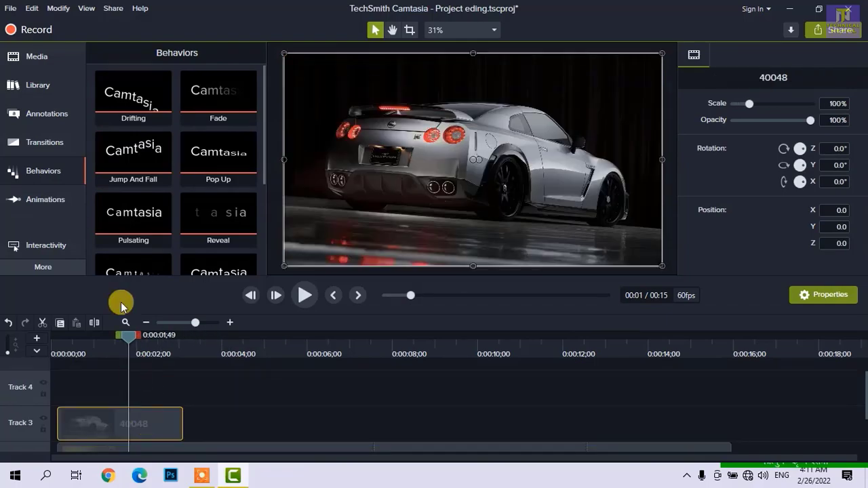
pyautogui.moveTo(134, 172); pyautogui.dragTo(136, 421)
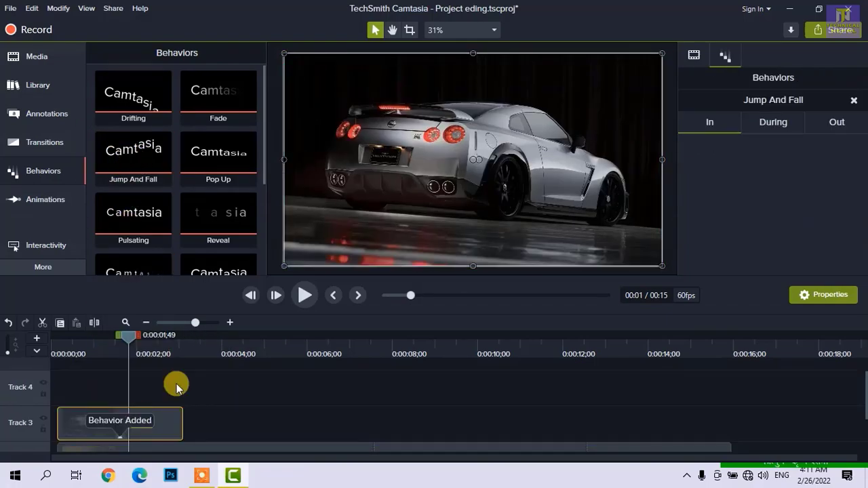
# - Scale the 40048 image down to about 62% on the canvas and preview its behavior from near the timeline's start
pyautogui.moveTo(278, 51); pyautogui.dragTo(368, 128)
pyautogui.click(74, 342)
pyautogui.press('space')
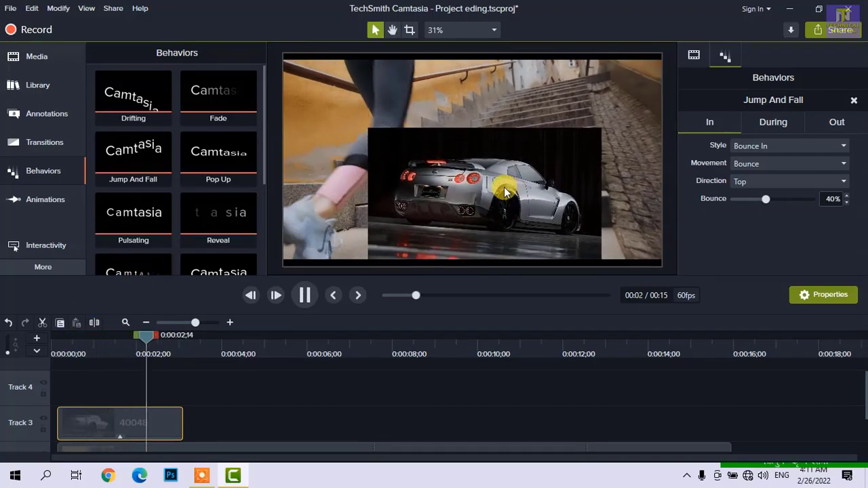
pyautogui.press('space')
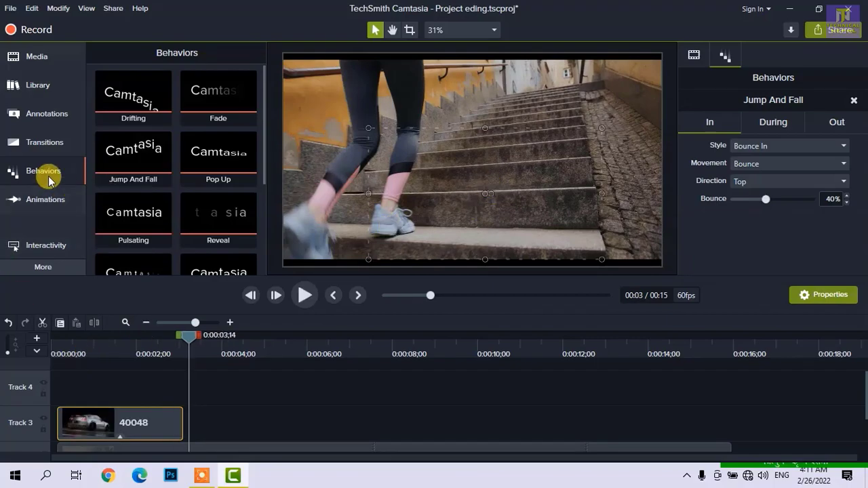
# - Add a transition to the start of the pexels-mart-production clip on the Video track and preview it from near the timeline's start
pyautogui.scroll(-1, 165, 382)
pyautogui.click(156, 443)
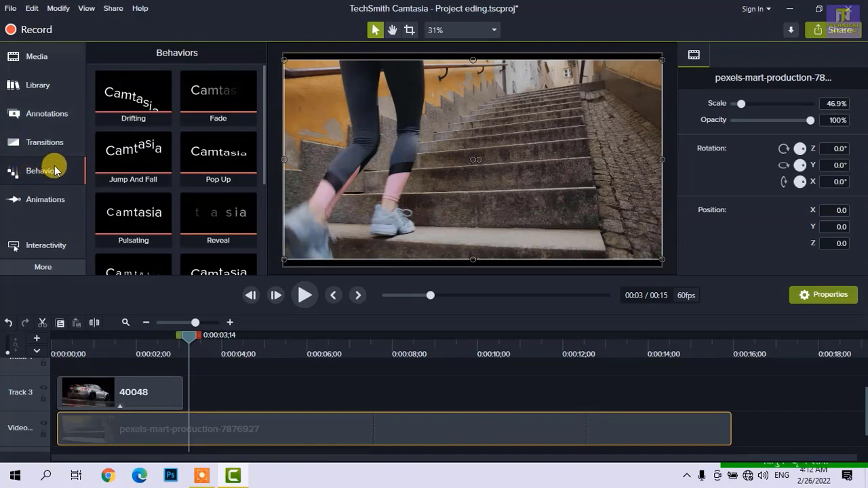
pyautogui.click(45, 142)
pyautogui.scroll(-3, 170, 203)
pyautogui.moveTo(178, 221); pyautogui.dragTo(155, 425)
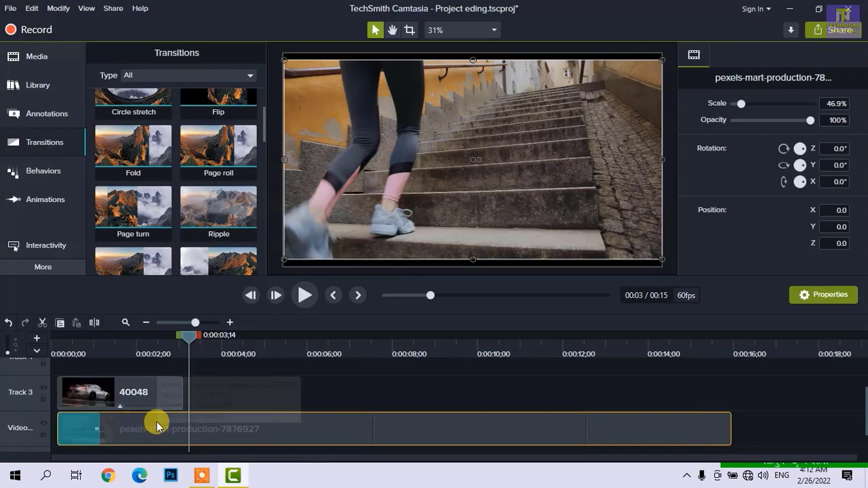
pyautogui.moveTo(67, 340); pyautogui.dragTo(73, 338)
pyautogui.click(302, 293)
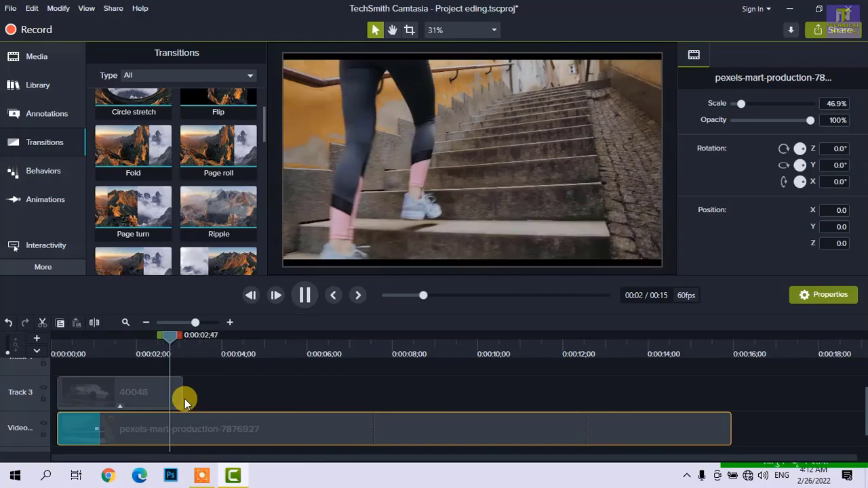
pyautogui.click(211, 396)
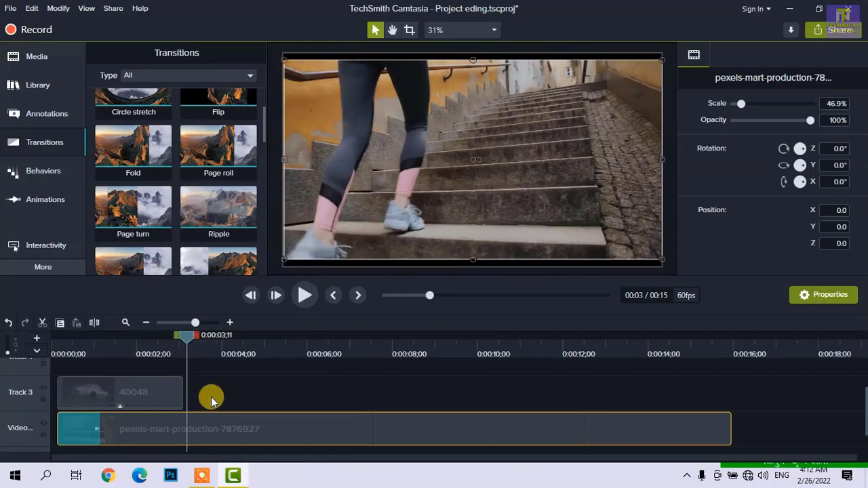
# - Remove all effects from the 40048 and pexels-mart-production clips together
pyautogui.click(59, 9)
pyautogui.moveTo(131, 114)
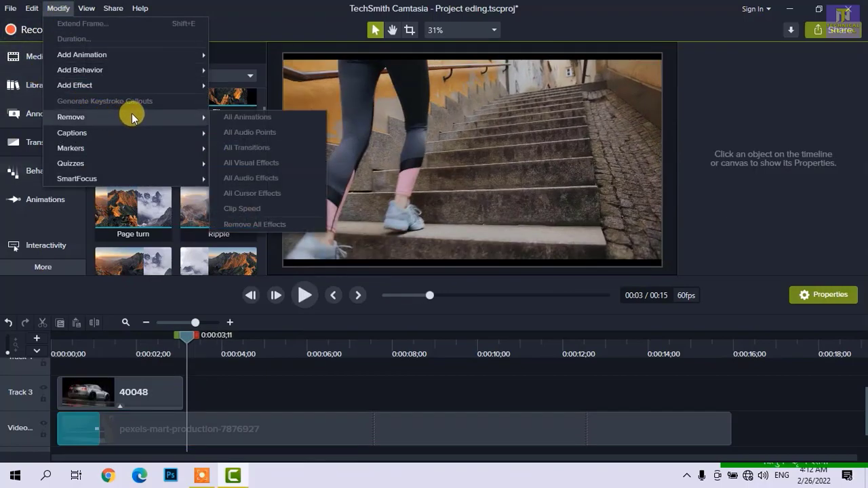
pyautogui.click(171, 419)
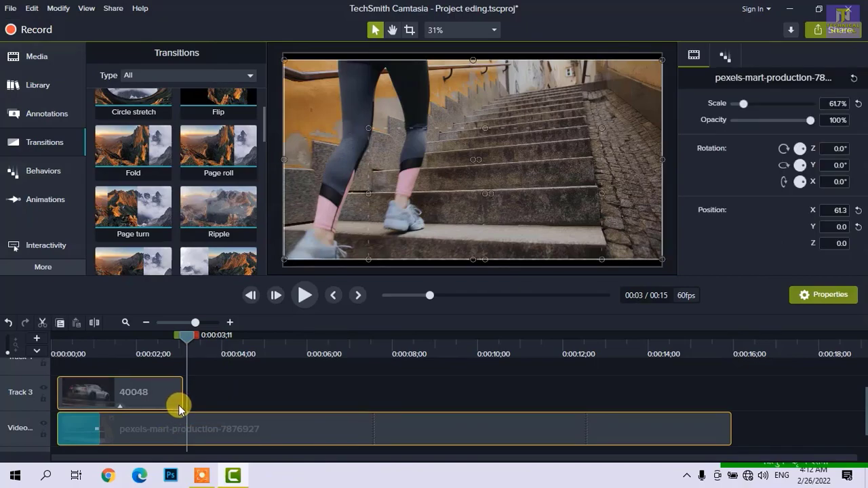
pyautogui.click(58, 8)
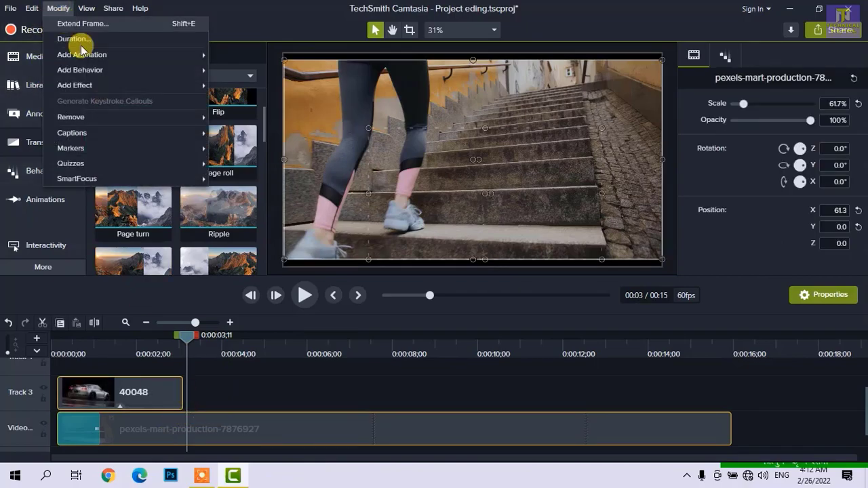
pyautogui.moveTo(147, 120)
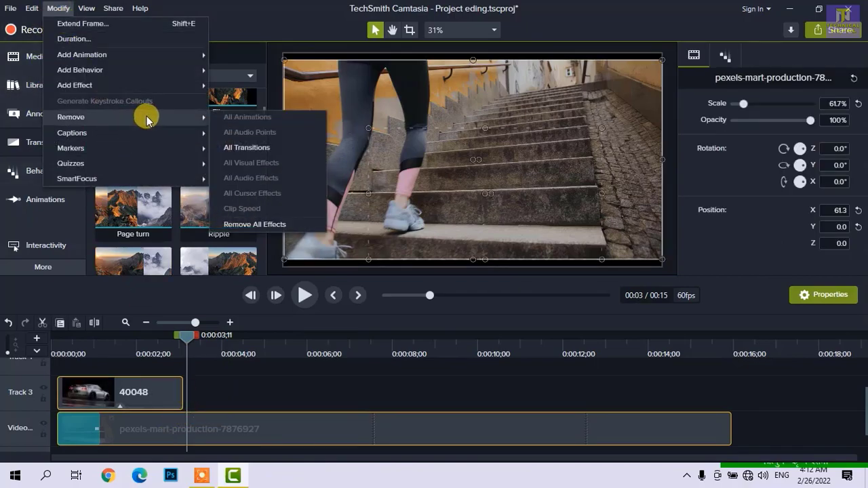
pyautogui.click(260, 225)
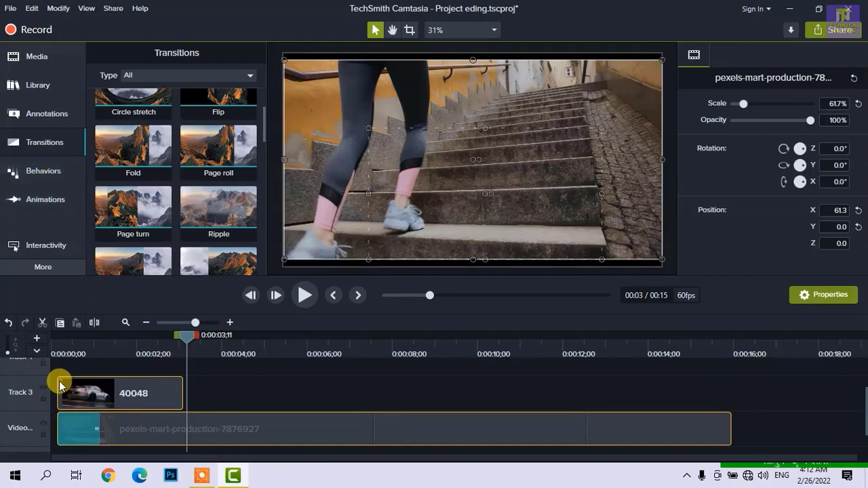
# - Delete the transition at the start of the pexels-mart-production clip
pyautogui.click(42, 266)
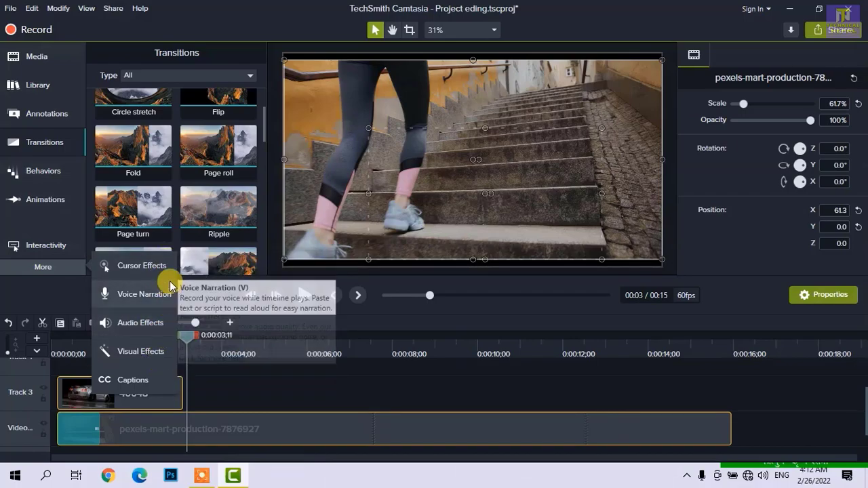
pyautogui.click(89, 424)
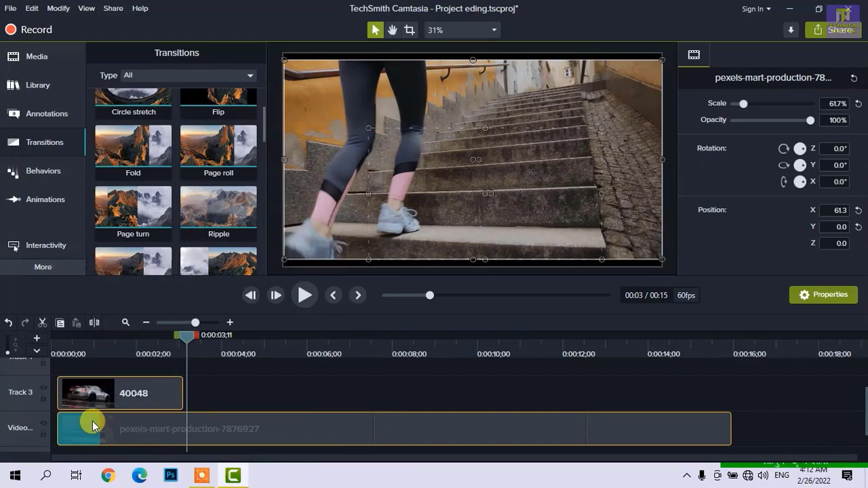
pyautogui.click(186, 399)
pyautogui.click(80, 430)
pyautogui.press('Delete')
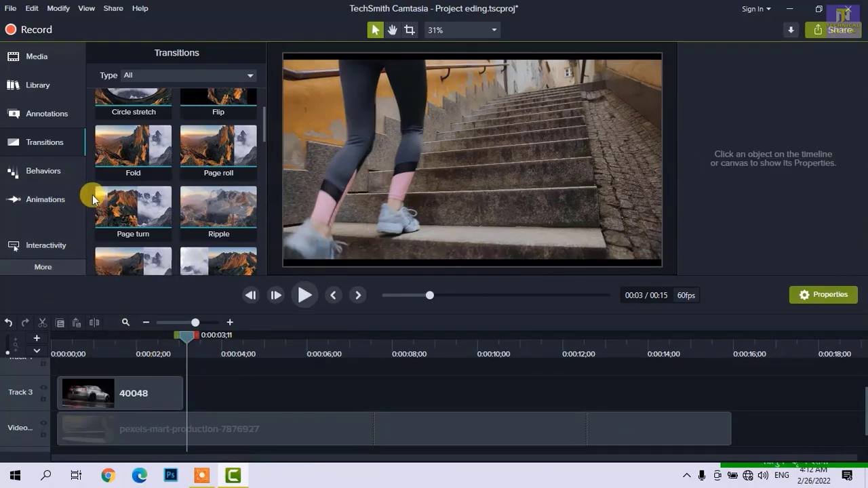
# - Look over the Modify commands, and hide the tools area and show it again
pyautogui.click(57, 8)
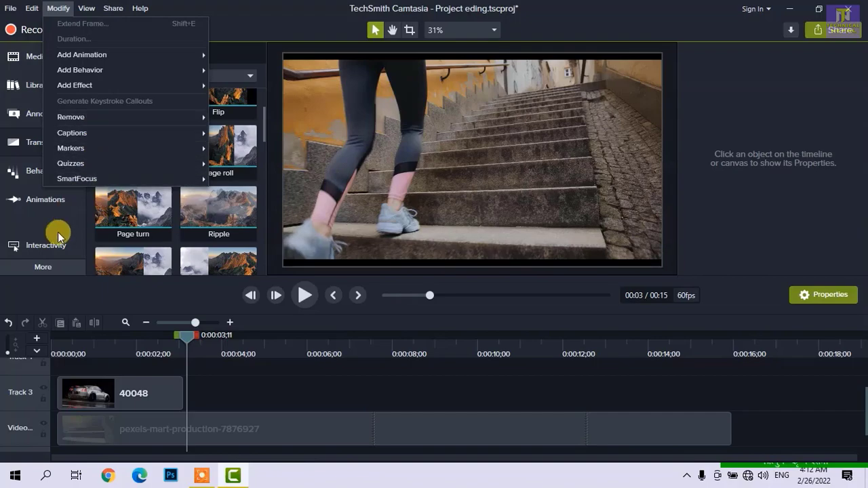
pyautogui.click(61, 288)
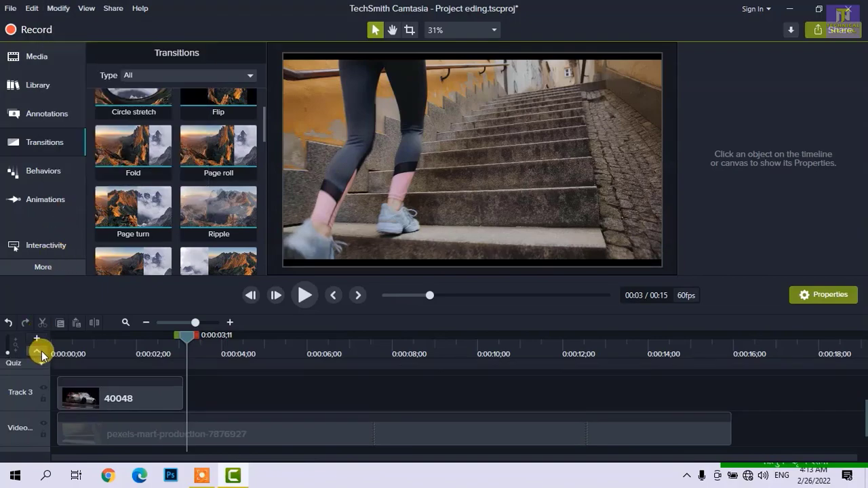
pyautogui.click(89, 8)
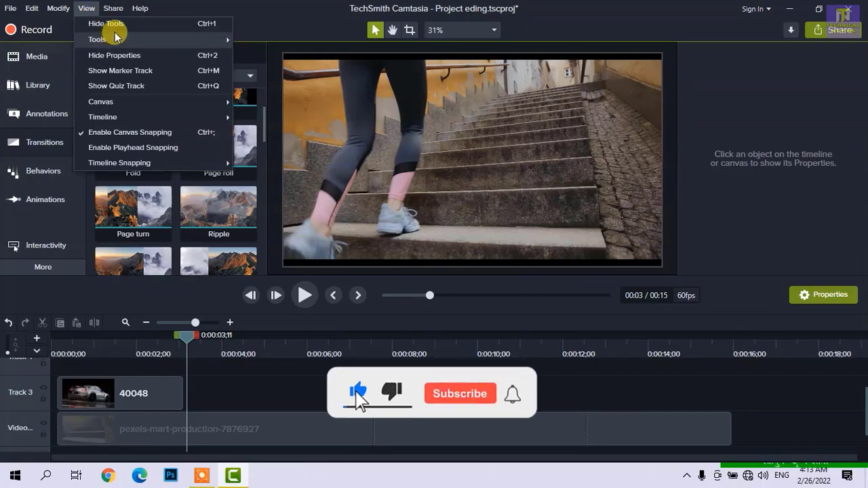
pyautogui.click(115, 27)
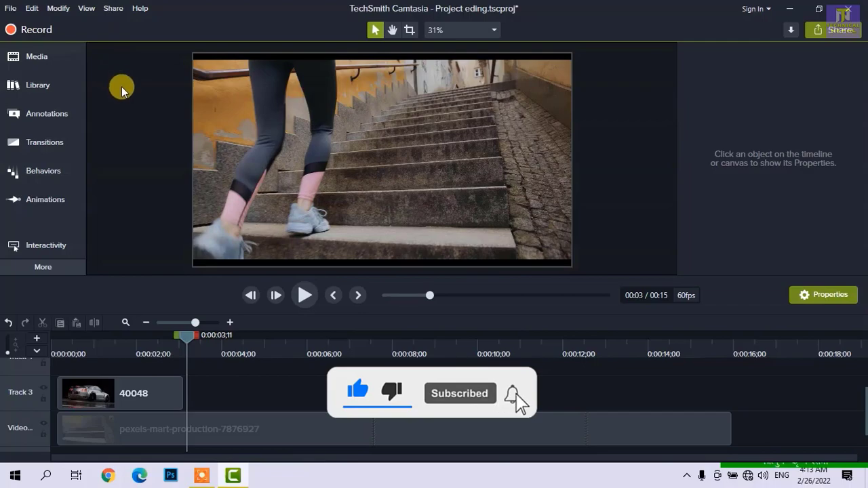
pyautogui.click(86, 8)
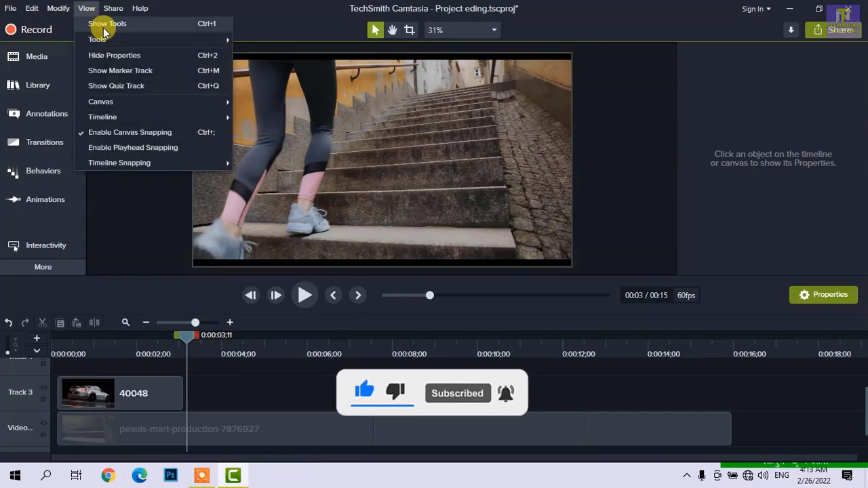
pyautogui.click(101, 24)
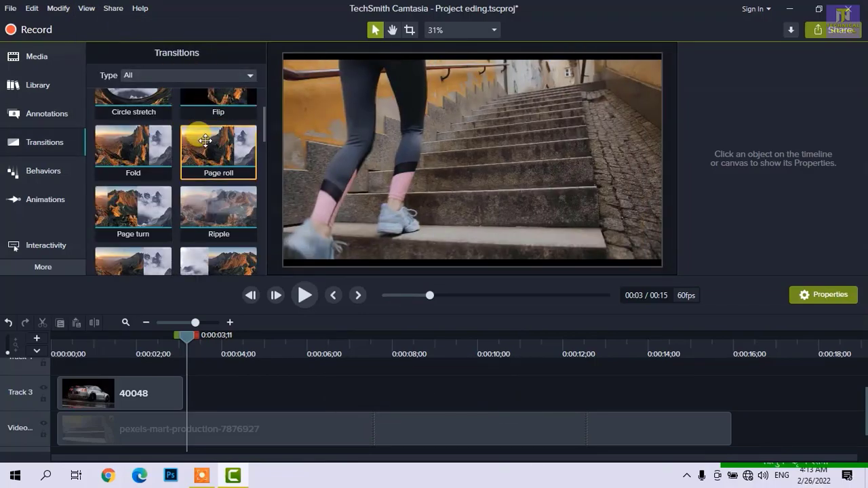
# - Look through the View commands and set the canvas zoom to 100%
pyautogui.click(86, 9)
pyautogui.moveTo(105, 46)
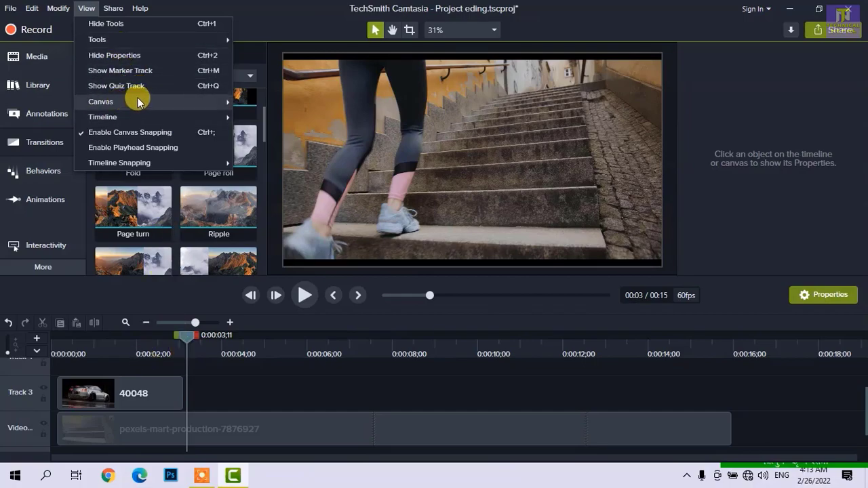
pyautogui.moveTo(139, 101)
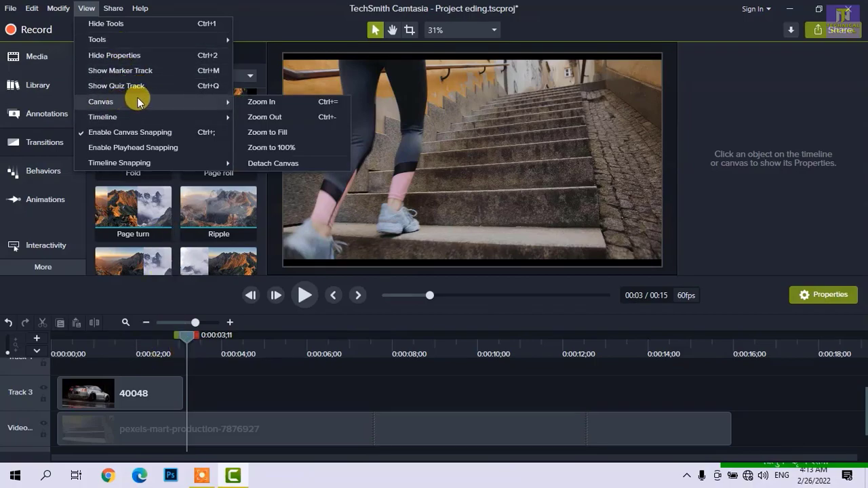
pyautogui.click(285, 151)
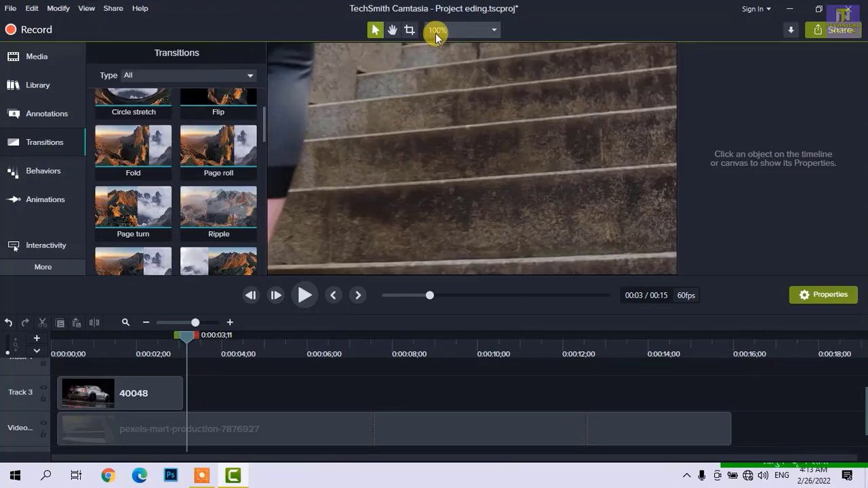
# - Fit the whole canvas in view and reposition and resize the pexels-mart-production clip to 50% scale, centred at position 0, 0
pyautogui.moveTo(368, 133); pyautogui.dragTo(407, 97)
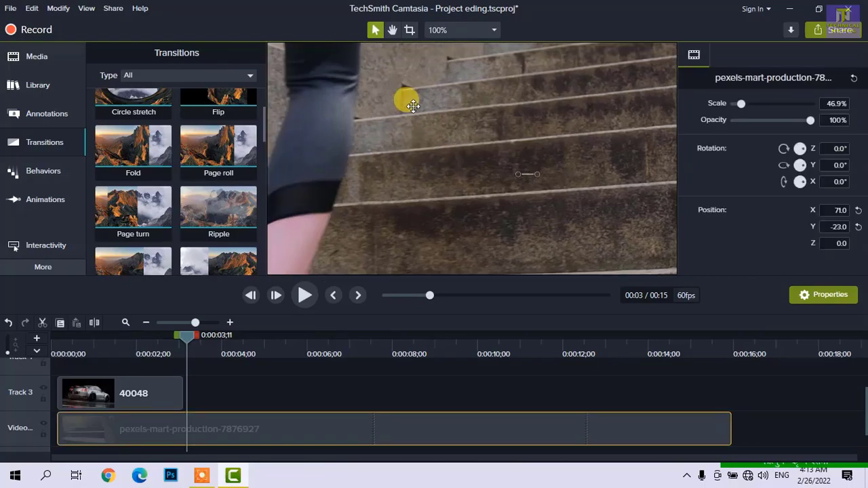
pyautogui.click(438, 30)
pyautogui.click(448, 48)
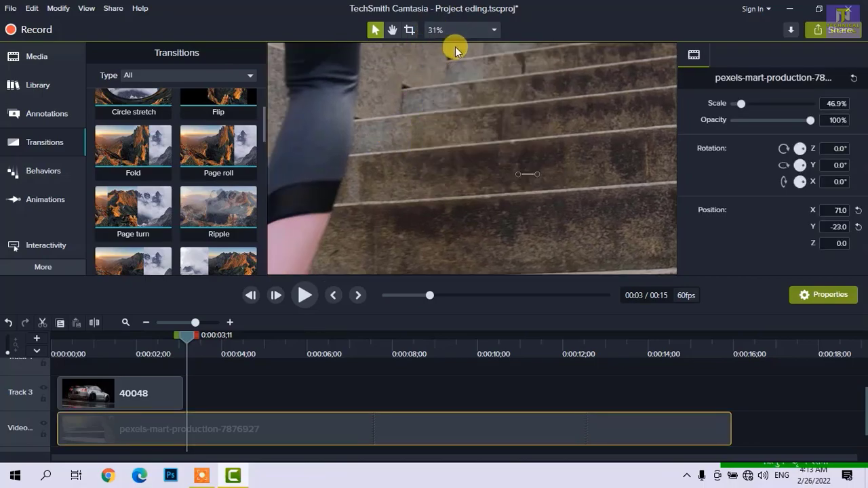
pyautogui.moveTo(366, 112); pyautogui.dragTo(417, 139)
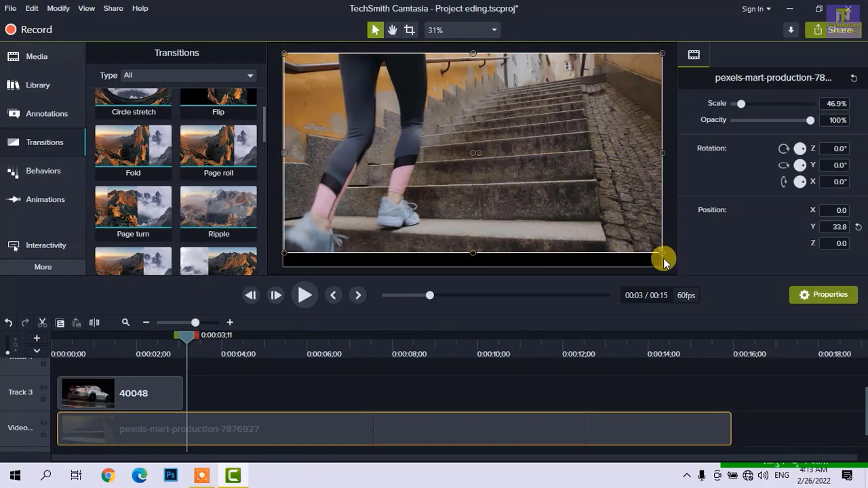
pyautogui.moveTo(662, 253); pyautogui.dragTo(669, 262)
pyautogui.moveTo(599, 231); pyautogui.dragTo(569, 211)
# - Look over the Timeline view commands and try zooming the timeline in and out
pyautogui.click(87, 8)
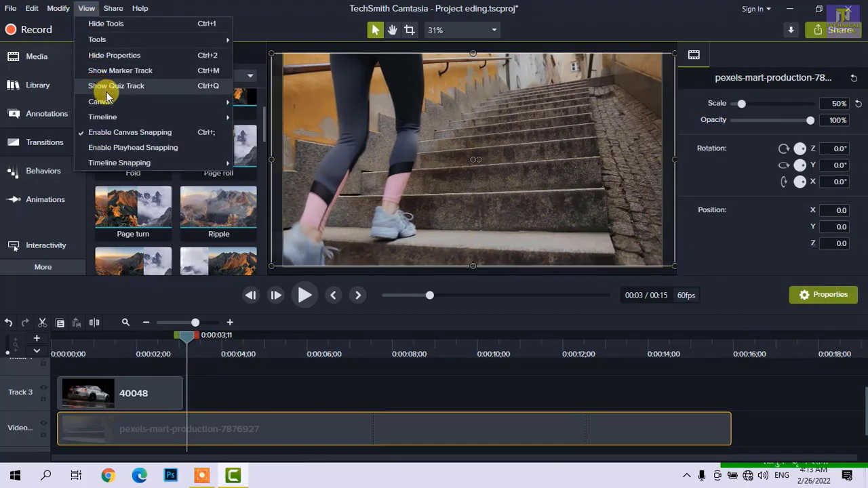
pyautogui.moveTo(133, 122)
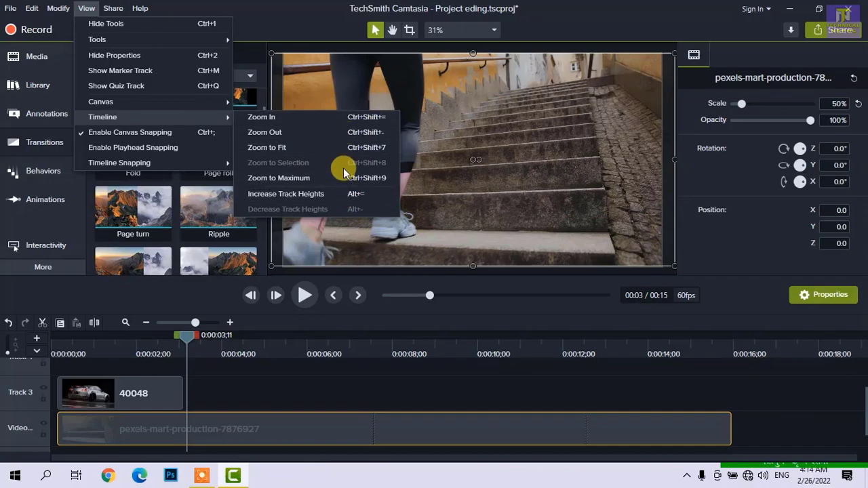
pyautogui.click(237, 388)
pyautogui.moveTo(195, 322)
pyautogui.mouseDown()
pyautogui.moveTo(209, 328)
pyautogui.moveTo(186, 332)
pyautogui.moveTo(213, 334)
pyautogui.moveTo(200, 330)
pyautogui.moveTo(197, 339)
pyautogui.mouseUp()
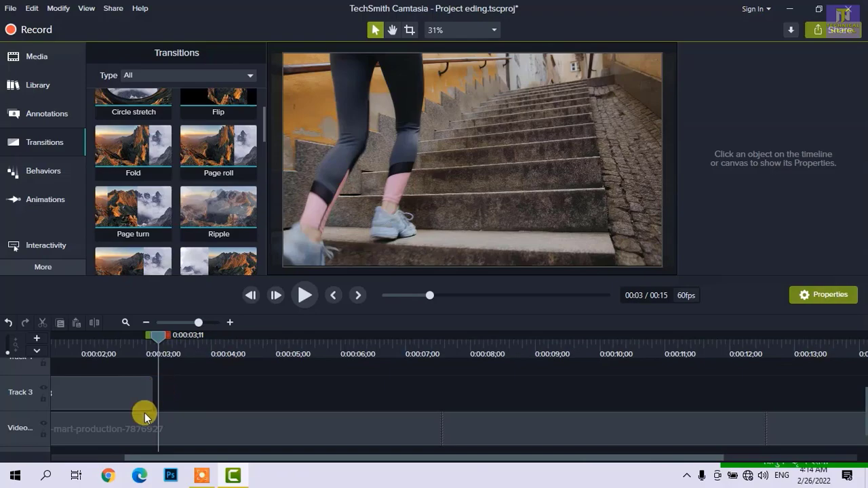
pyautogui.scroll(6, 206, 386)
pyautogui.scroll(-5, 218, 373)
pyautogui.scroll(-3, 218, 368)
pyautogui.scroll(3, 217, 371)
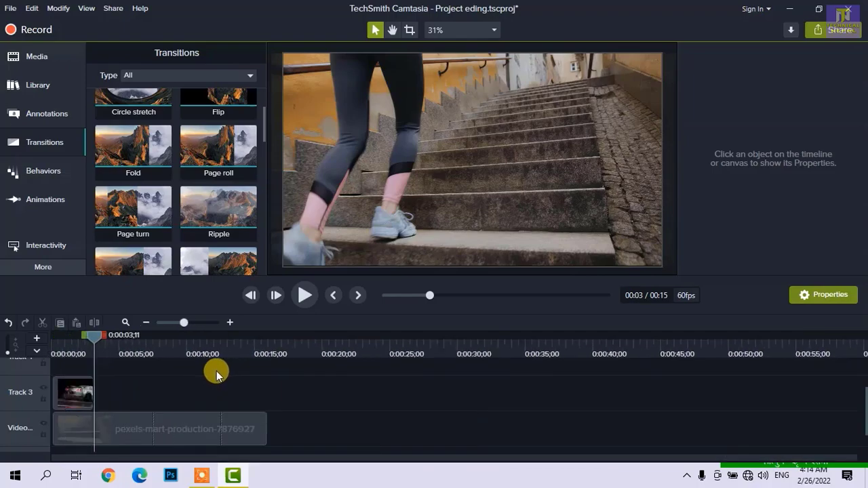
pyautogui.scroll(-5, 216, 370)
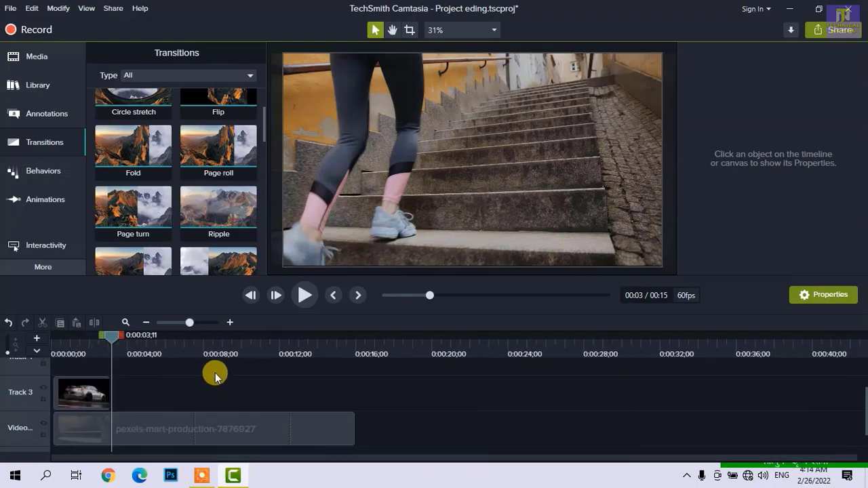
pyautogui.scroll(4, 175, 387)
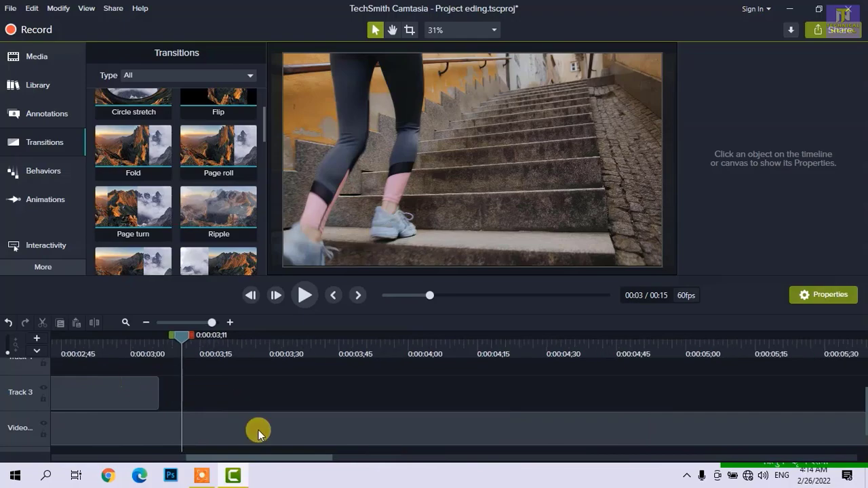
# - Browse along the timeline at different zoom levels to examine the 40048 and pexels-mart-production clips
pyautogui.moveTo(263, 459)
pyautogui.mouseDown()
pyautogui.moveTo(207, 458)
pyautogui.moveTo(266, 458)
pyautogui.mouseUp()
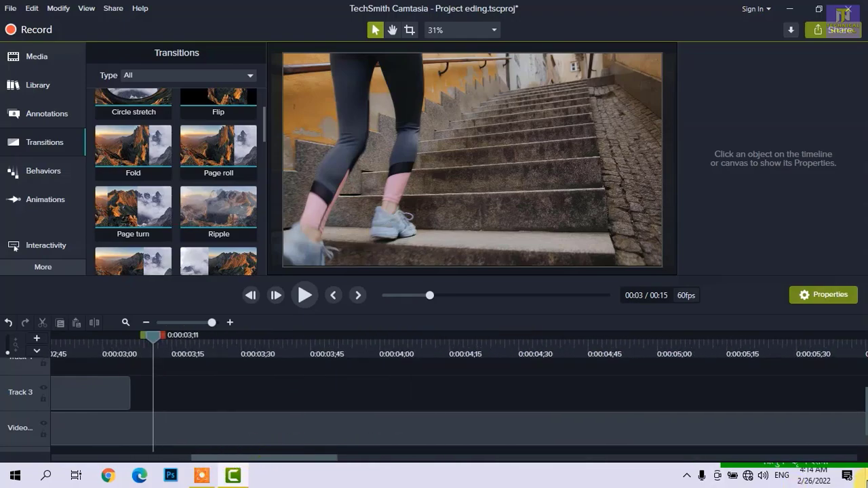
pyautogui.moveTo(866, 430)
pyautogui.mouseDown()
pyautogui.moveTo(858, 416)
pyautogui.moveTo(858, 430)
pyautogui.mouseUp()
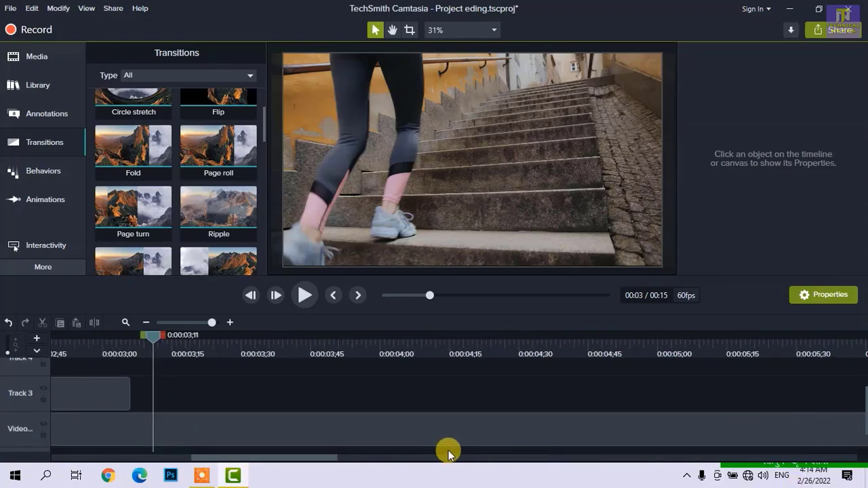
pyautogui.moveTo(332, 453); pyautogui.dragTo(305, 466)
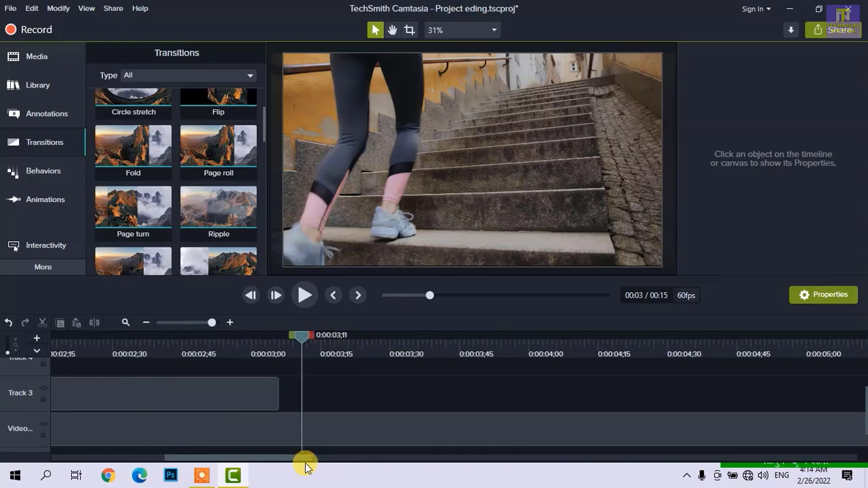
pyautogui.hscroll(-5, 288, 427)
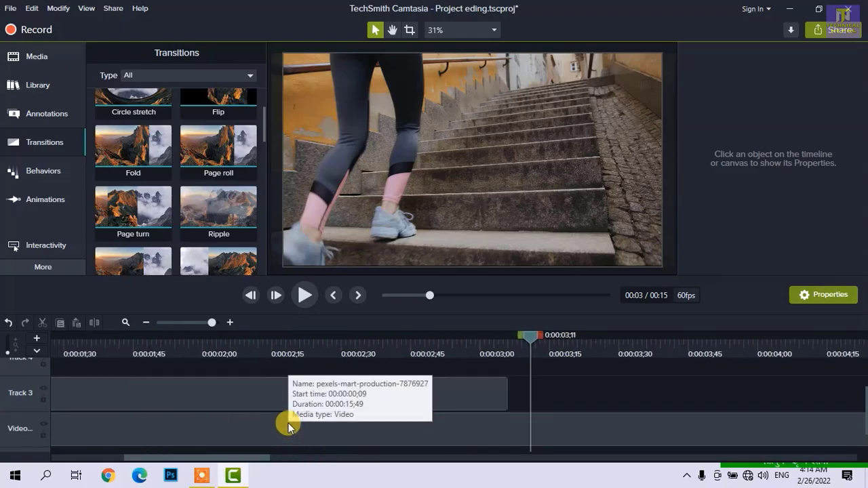
pyautogui.click(288, 421)
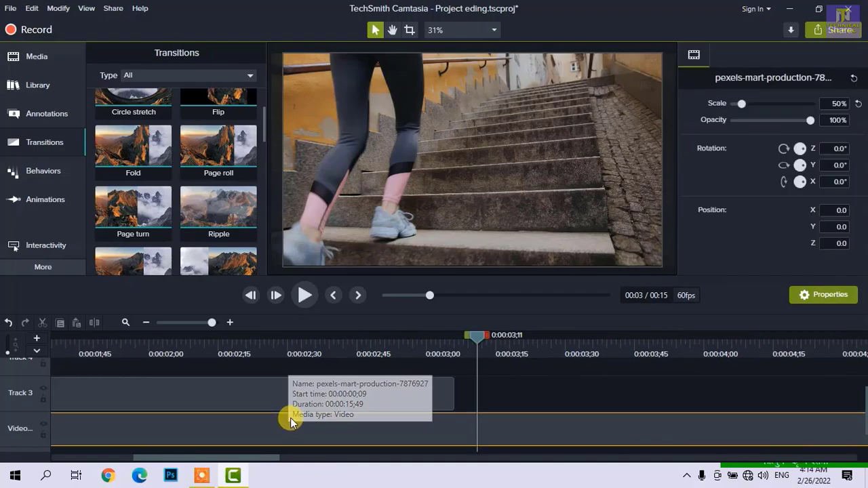
pyautogui.hscroll(5, 290, 417)
pyautogui.rightClick(290, 416)
pyautogui.click(273, 388)
pyautogui.hscroll(-5, 273, 388)
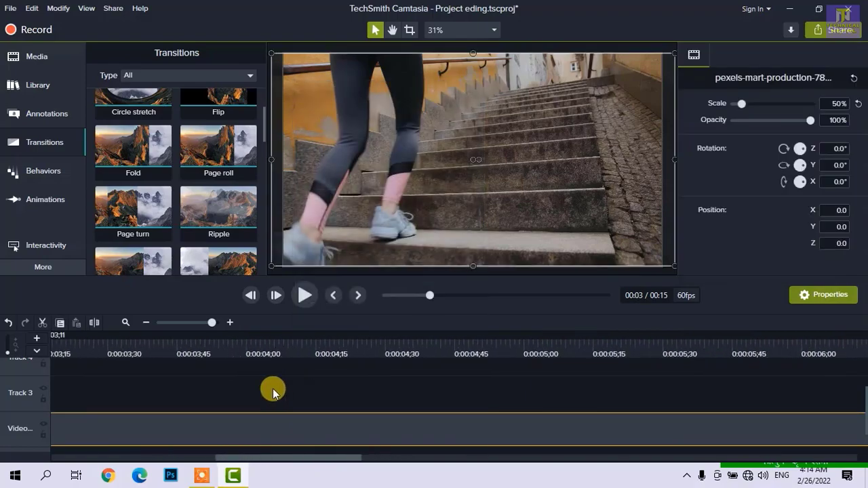
pyautogui.scroll(-5, 272, 392)
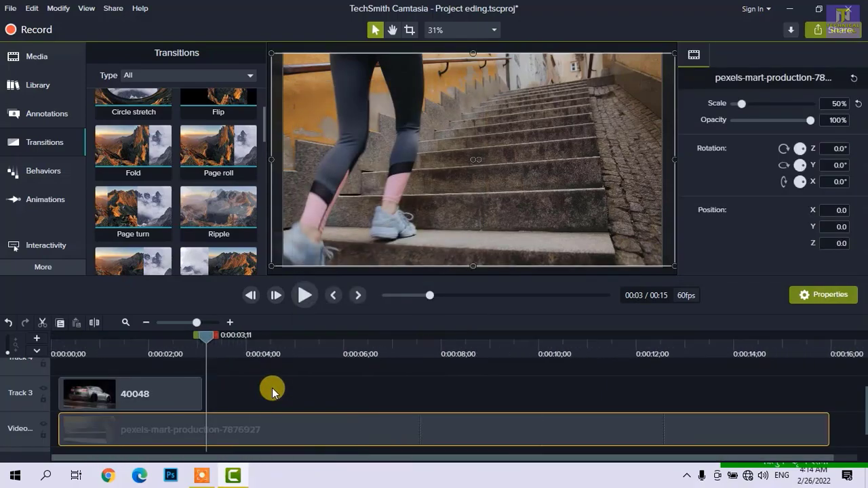
pyautogui.scroll(7, 272, 392)
pyautogui.hscroll(-3, 272, 387)
pyautogui.hscroll(5, 272, 387)
pyautogui.hscroll(6, 272, 388)
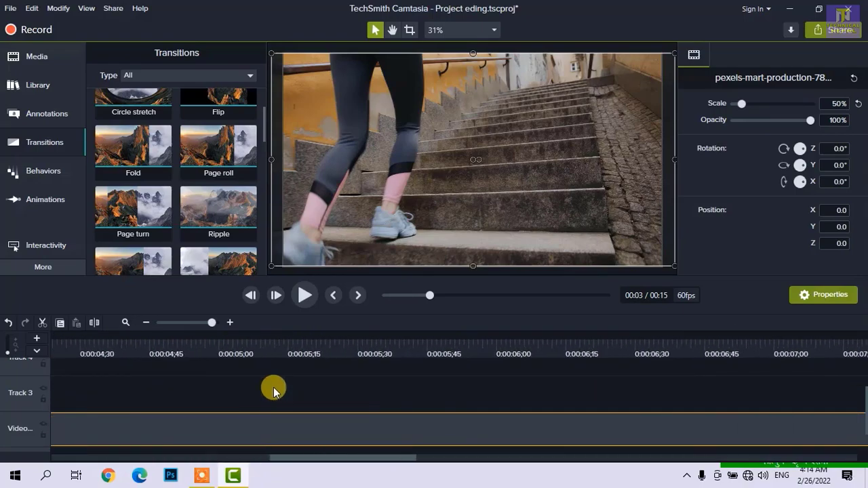
# - Look over the View, Share and Help commands, including the export destinations
pyautogui.click(86, 10)
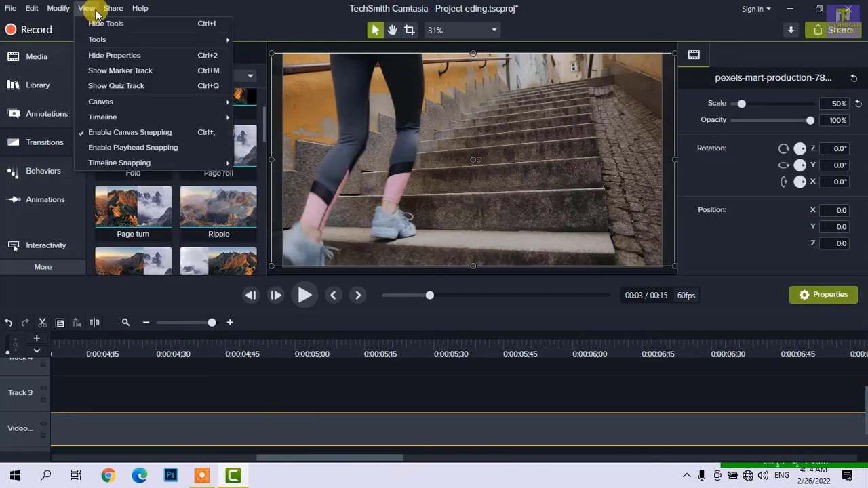
pyautogui.moveTo(107, 9)
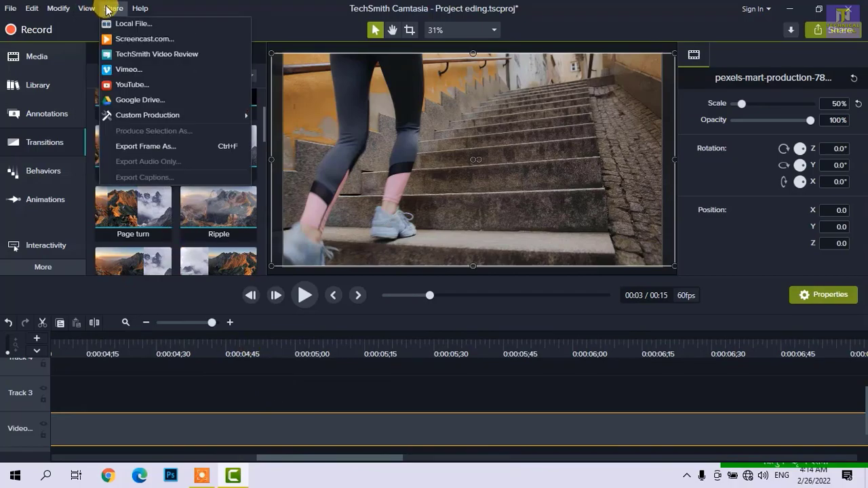
pyautogui.click(278, 10)
pyautogui.click(831, 37)
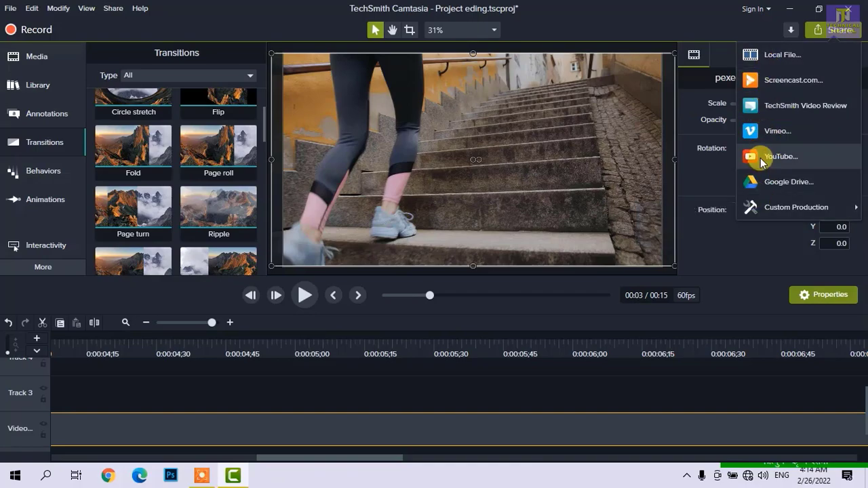
pyautogui.click(133, 8)
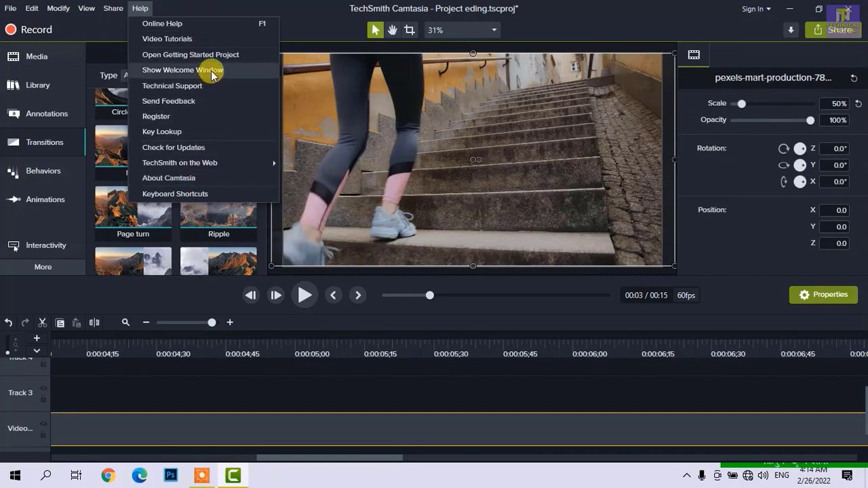
pyautogui.click(341, 47)
pyautogui.click(242, 401)
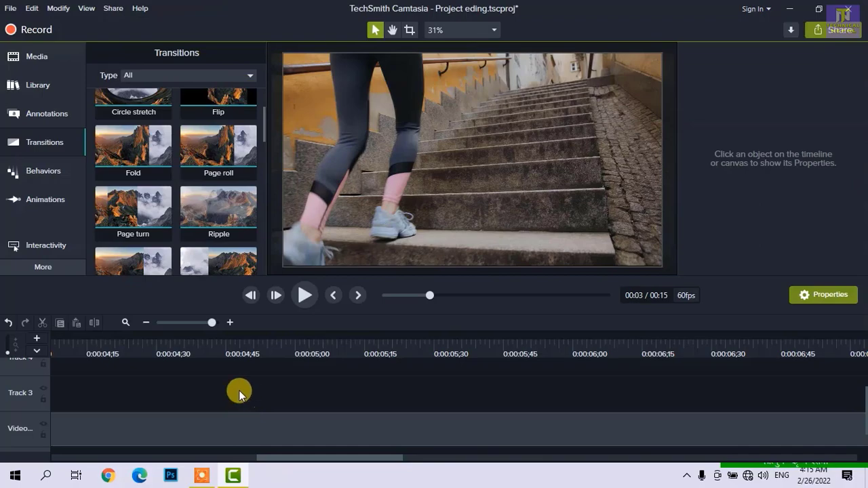
# - Open the preferences and review the Program options and autosave settings
pyautogui.click(33, 8)
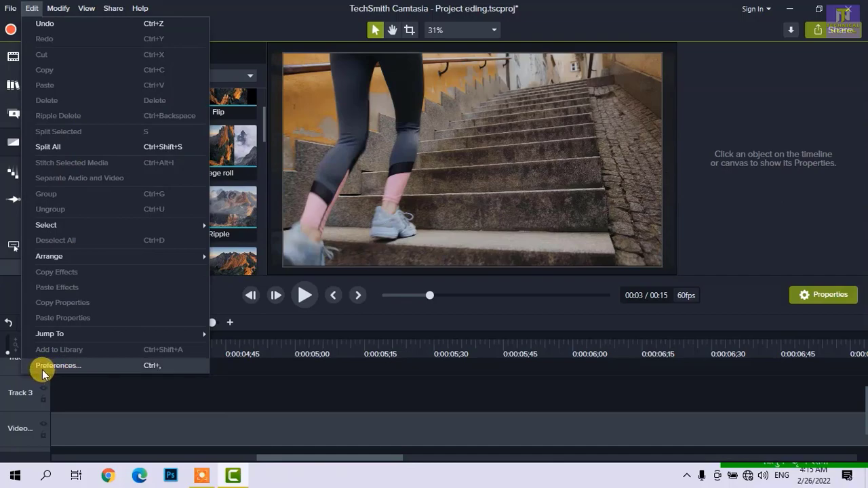
pyautogui.click(104, 366)
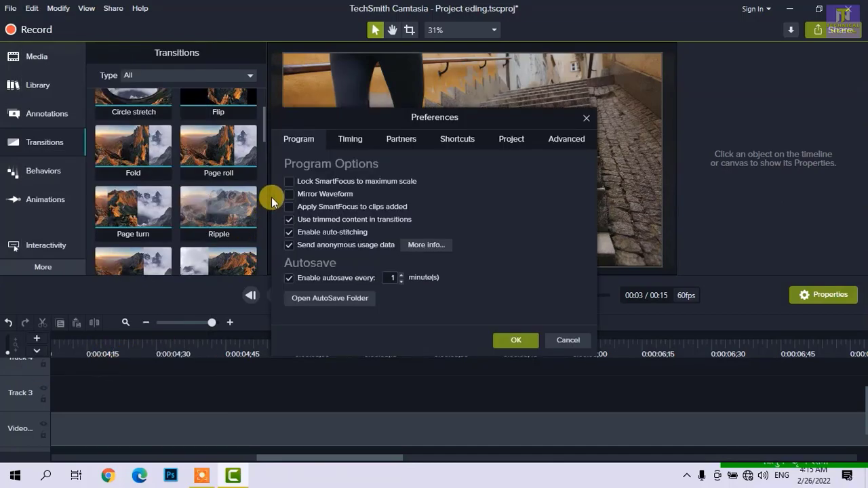
pyautogui.moveTo(338, 122); pyautogui.dragTo(275, 90)
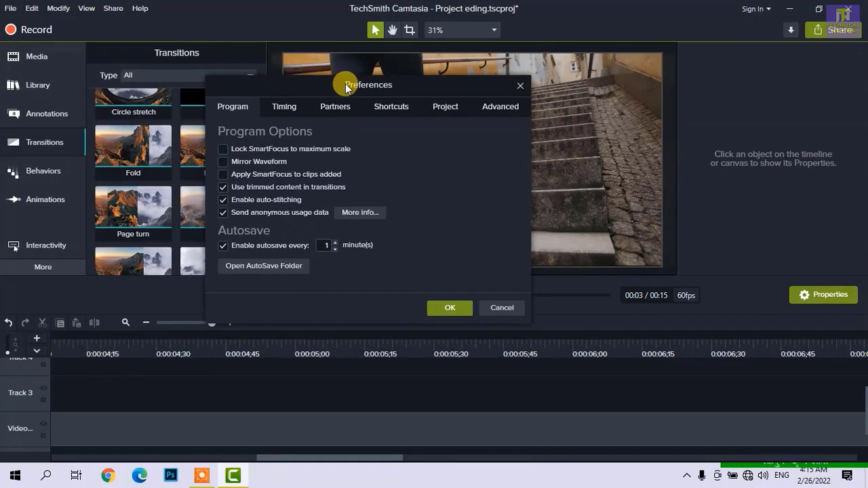
pyautogui.moveTo(380, 88)
pyautogui.mouseDown()
pyautogui.moveTo(408, 97)
pyautogui.moveTo(397, 72)
pyautogui.moveTo(395, 90)
pyautogui.mouseUp()
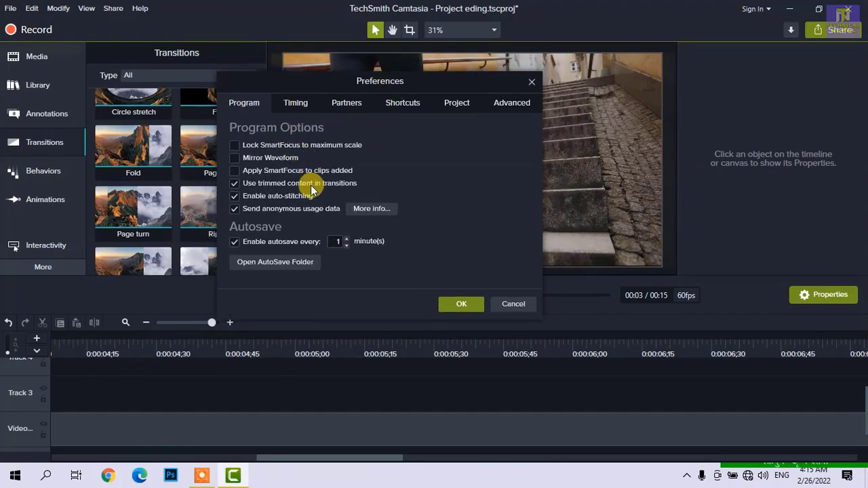
# - Set hardware acceleration to use the AMD Radeon(TM) Vega 8 Graphics card (recommended) in the Advanced preferences and apply them
pyautogui.click(510, 104)
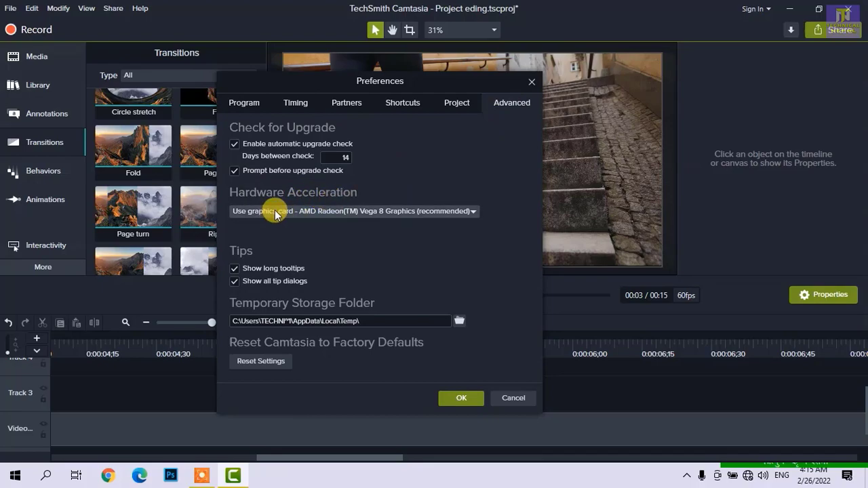
pyautogui.click(298, 214)
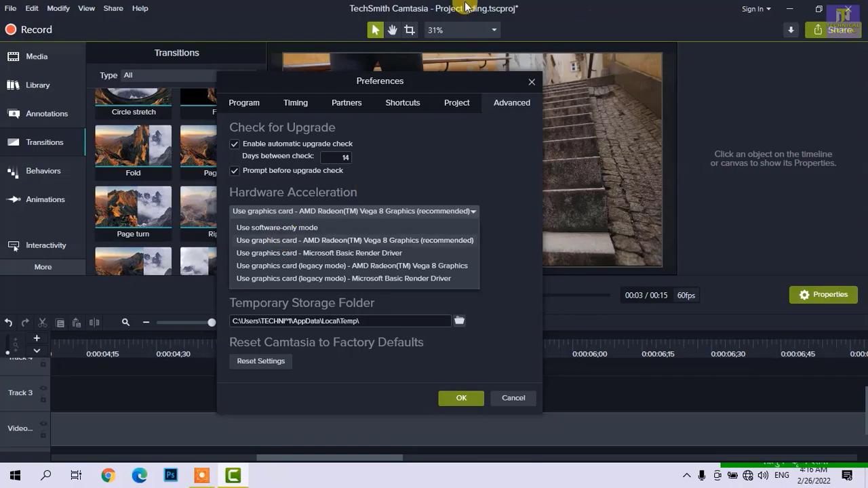
pyautogui.click(303, 240)
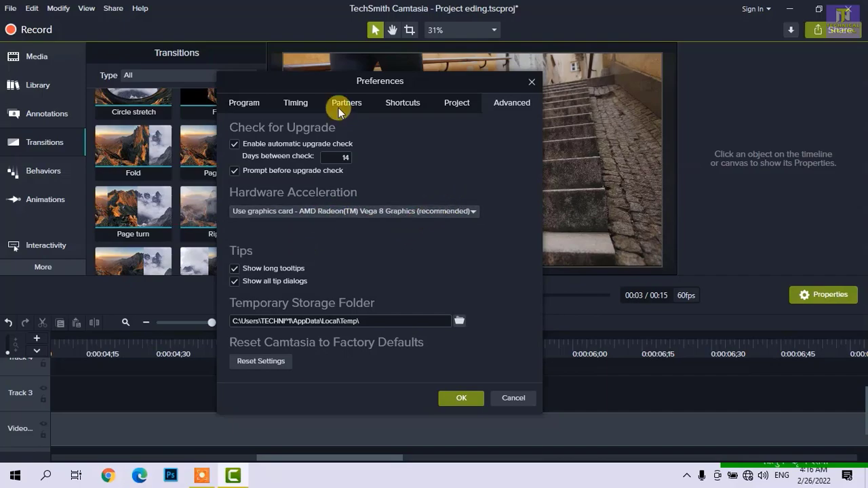
pyautogui.moveTo(345, 81); pyautogui.dragTo(362, 72)
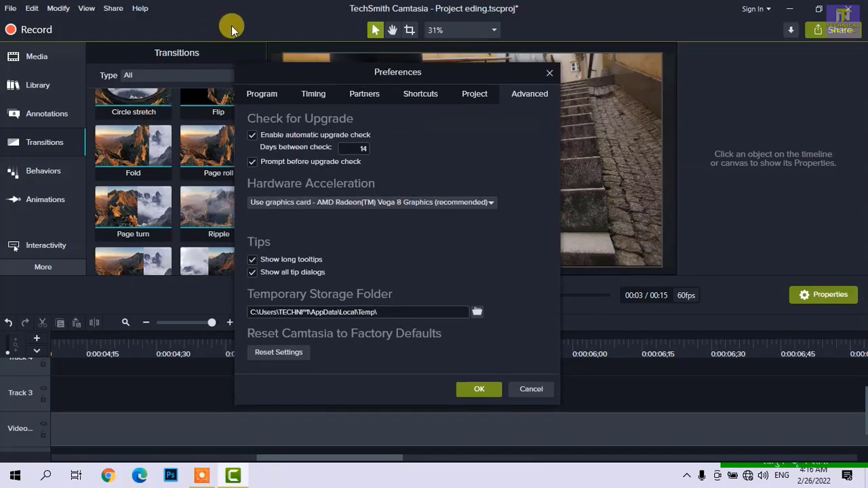
pyautogui.click(478, 389)
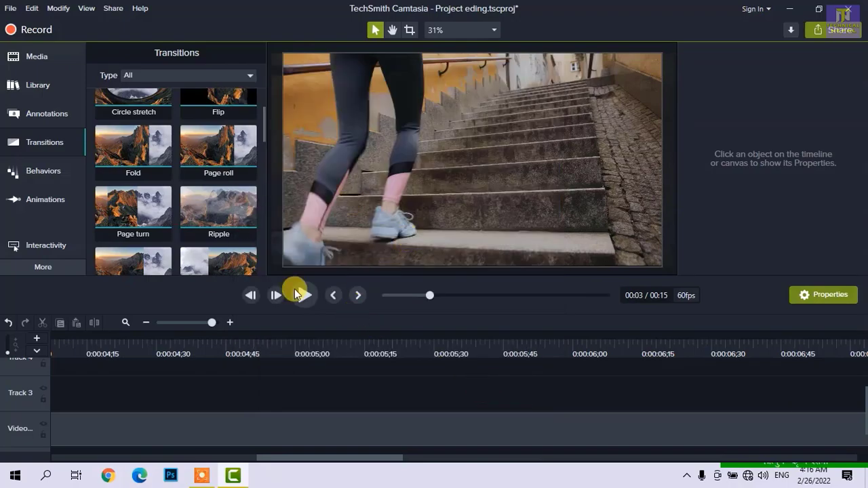
# - Move the 40048 and pexels-mart-production clips together to the start of the timeline and deselect them
pyautogui.scroll(-5, 228, 405)
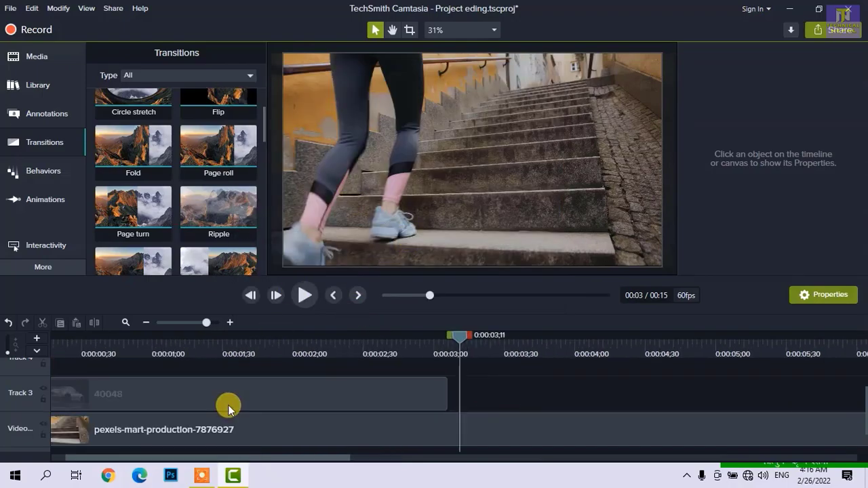
pyautogui.click(215, 428)
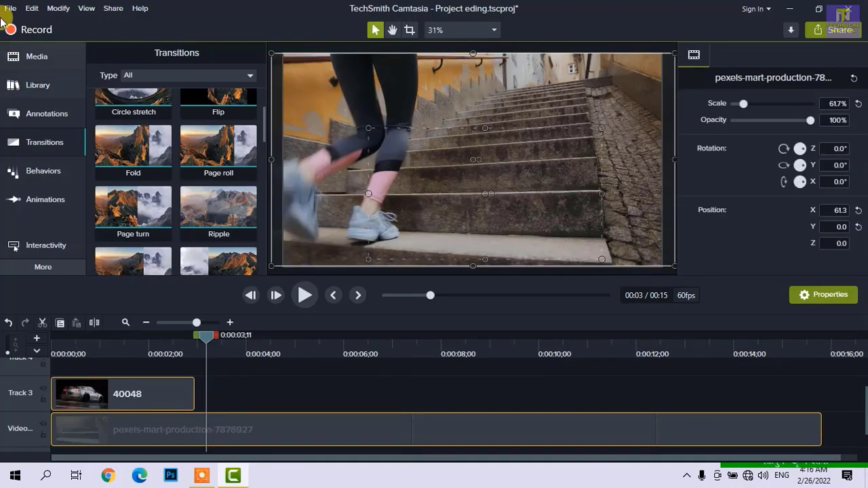
pyautogui.click(224, 380)
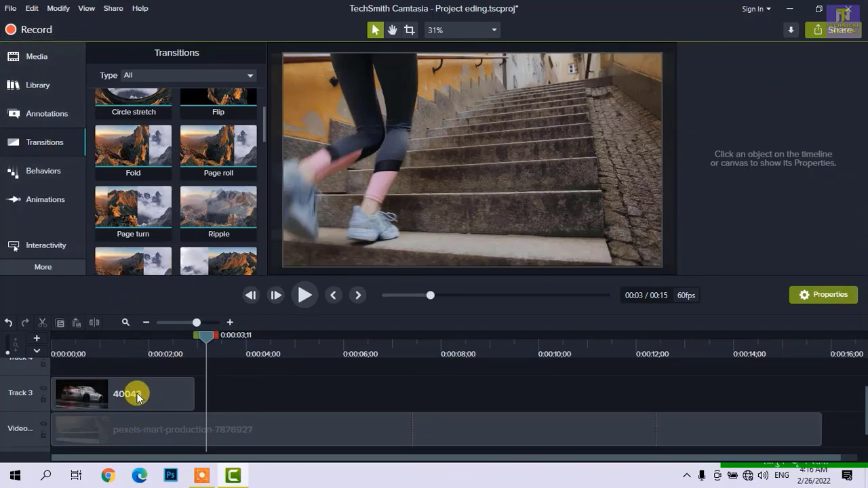
# - Select the pexels-mart-production clip and look over the Edit commands available for it
pyautogui.click(200, 430)
pyautogui.click(30, 10)
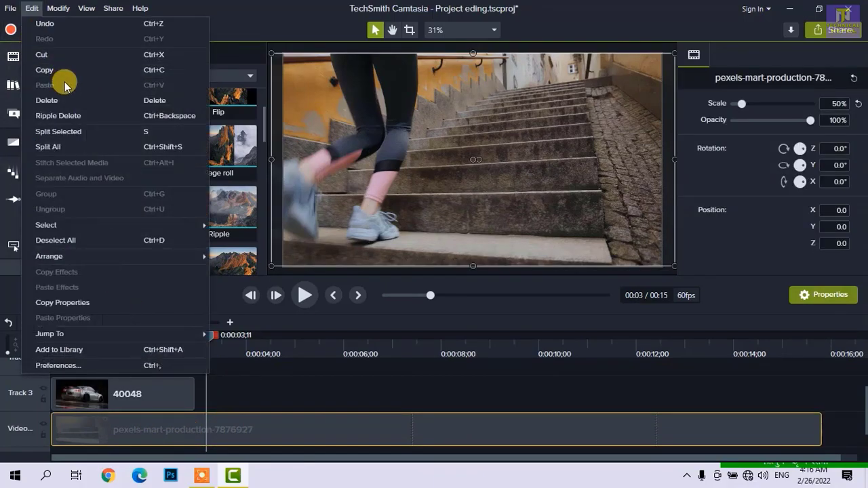
pyautogui.click(248, 392)
pyautogui.click(239, 430)
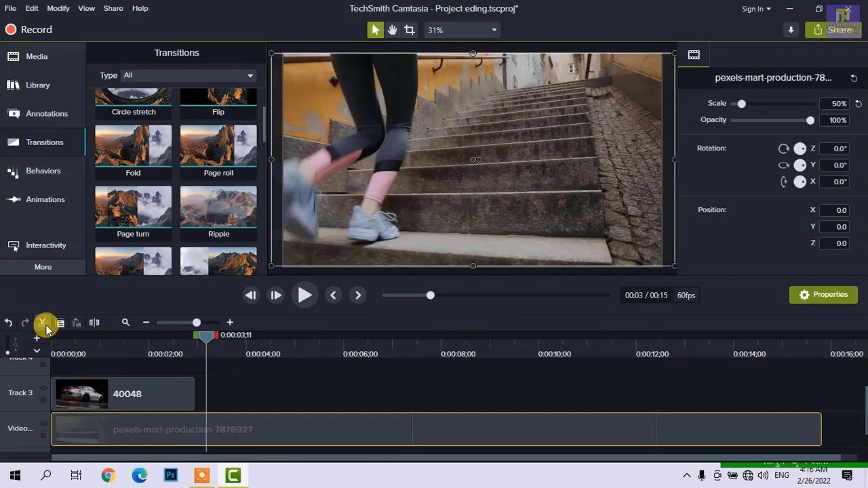
# - Cut the 40048 clip from Track 3 and paste it at 0:00:04;59
pyautogui.click(159, 391)
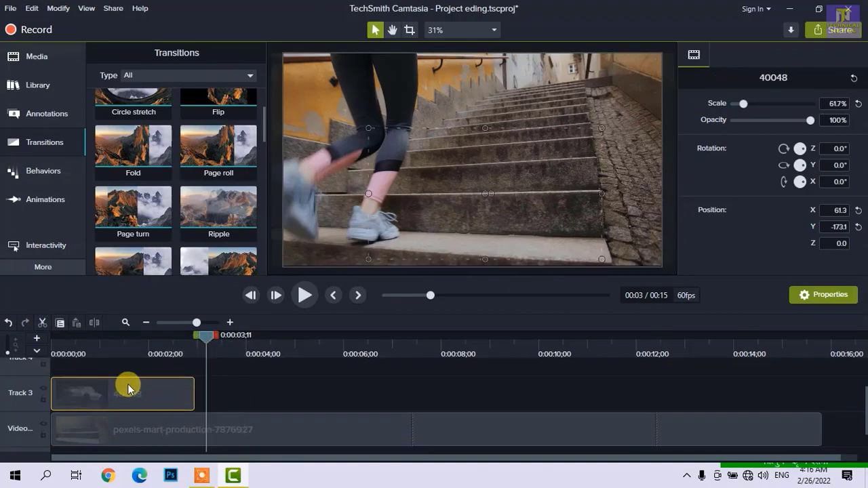
pyautogui.click(127, 349)
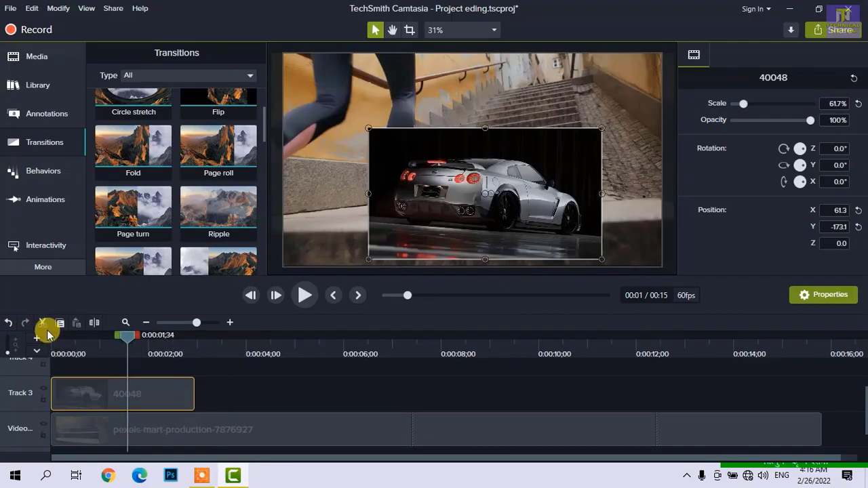
pyautogui.click(42, 324)
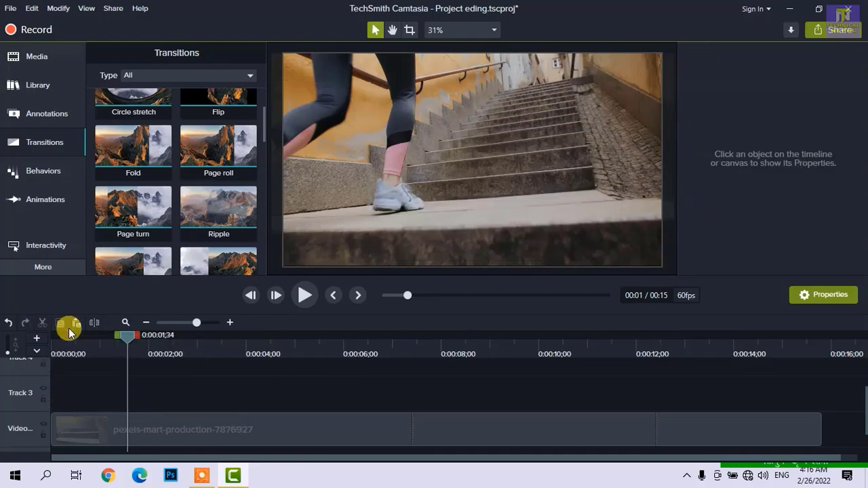
pyautogui.moveTo(125, 337); pyautogui.dragTo(292, 337)
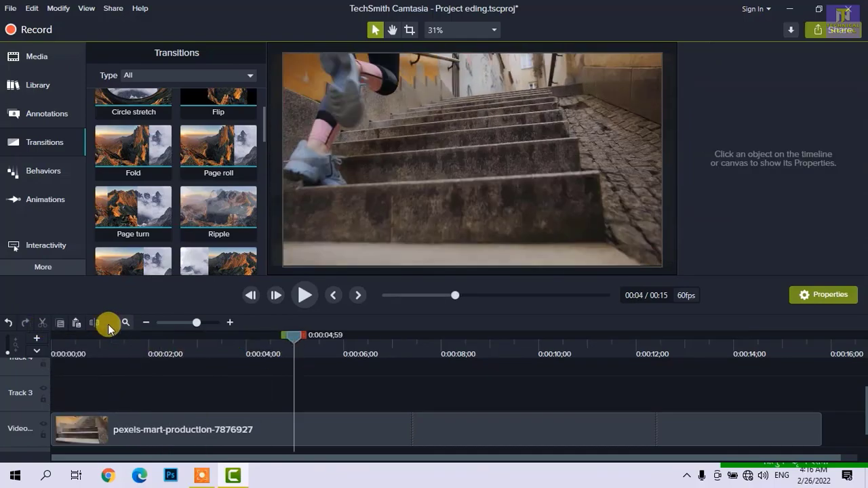
pyautogui.click(77, 324)
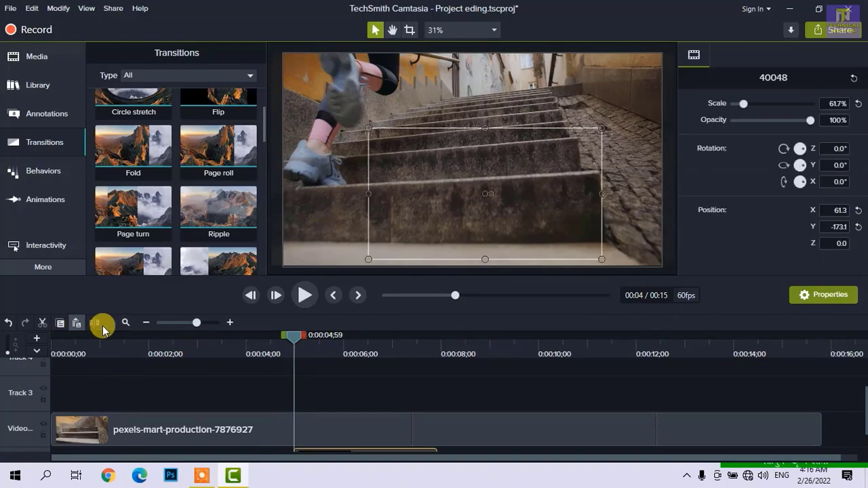
# - Rearrange the clips so pexels-mart-production sits on Track 1 and 40048 sits on the video track directly above it
pyautogui.scroll(-1, 362, 395)
pyautogui.moveTo(345, 434); pyautogui.dragTo(344, 374)
pyautogui.click(265, 411)
pyautogui.moveTo(265, 412); pyautogui.dragTo(265, 430)
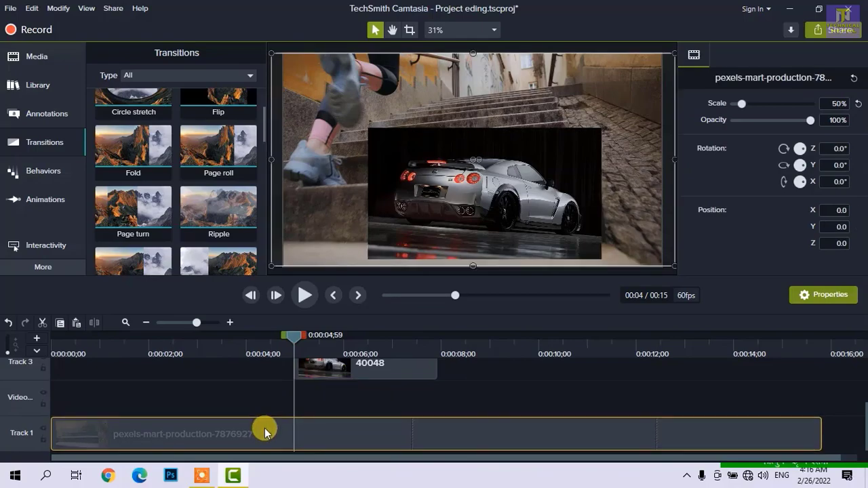
pyautogui.click(320, 378)
pyautogui.moveTo(319, 372); pyautogui.dragTo(319, 379)
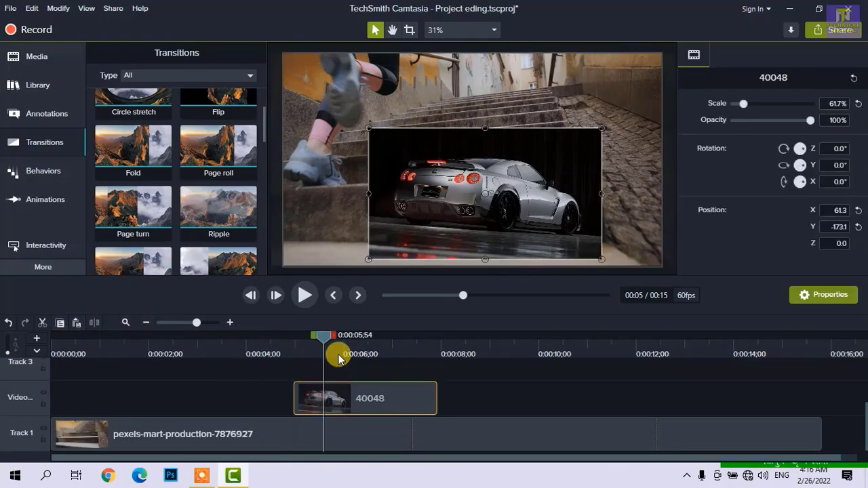
# - Copy the 40048 clip and paste the duplicate at 0:00:00;53 on the same track
pyautogui.click(338, 354)
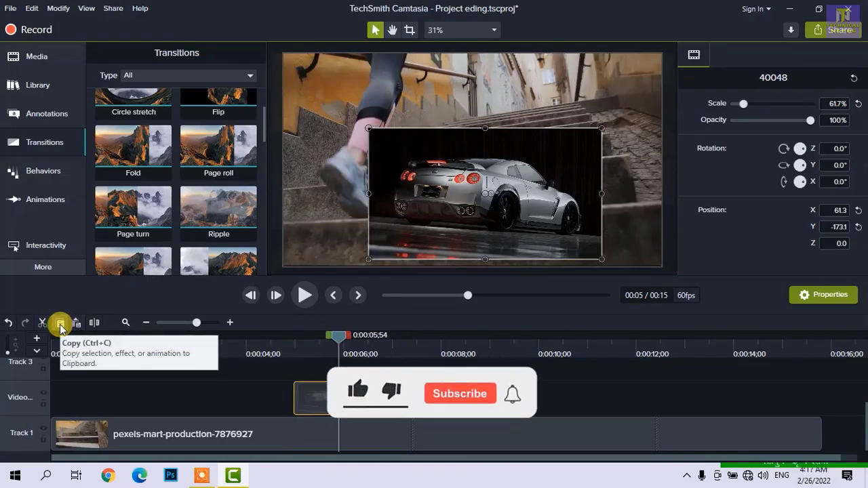
pyautogui.moveTo(114, 345); pyautogui.dragTo(94, 364)
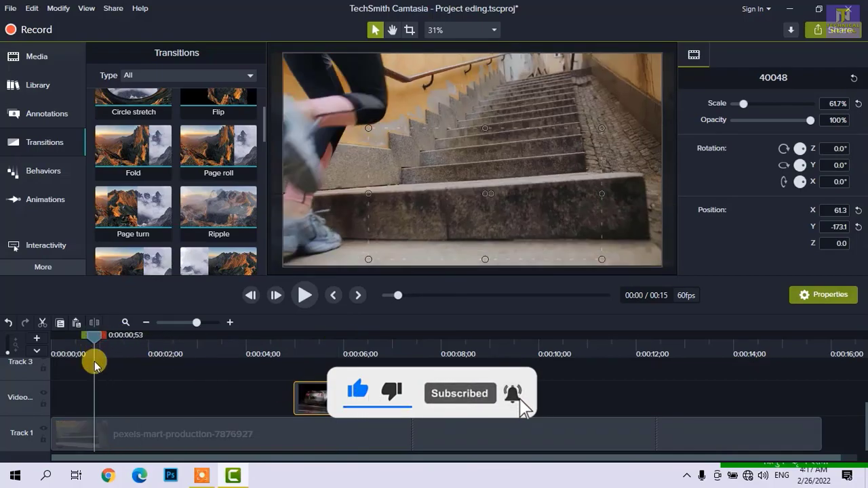
pyautogui.click(77, 323)
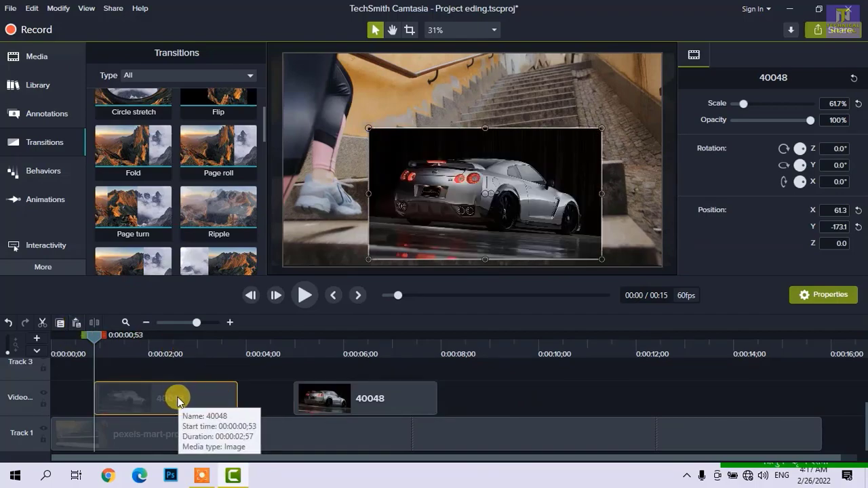
# - Delete the duplicate 40048 clip near the start of the timeline
pyautogui.moveTo(90, 337); pyautogui.dragTo(155, 353)
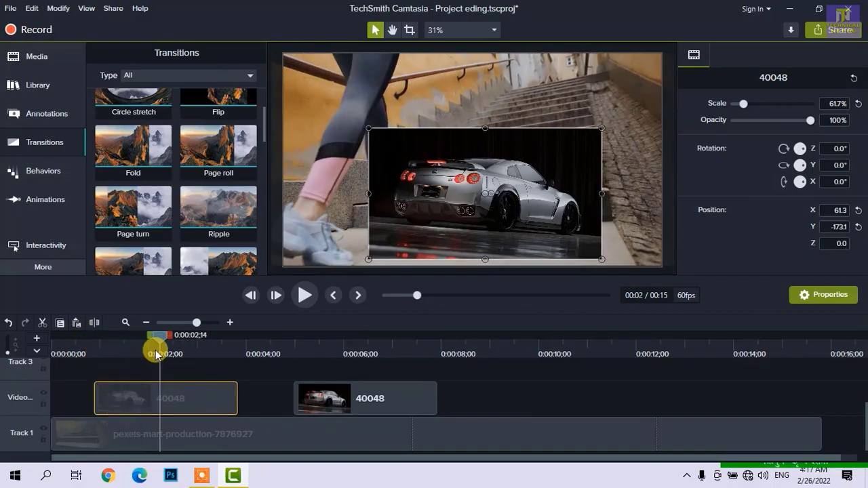
pyautogui.rightClick(175, 399)
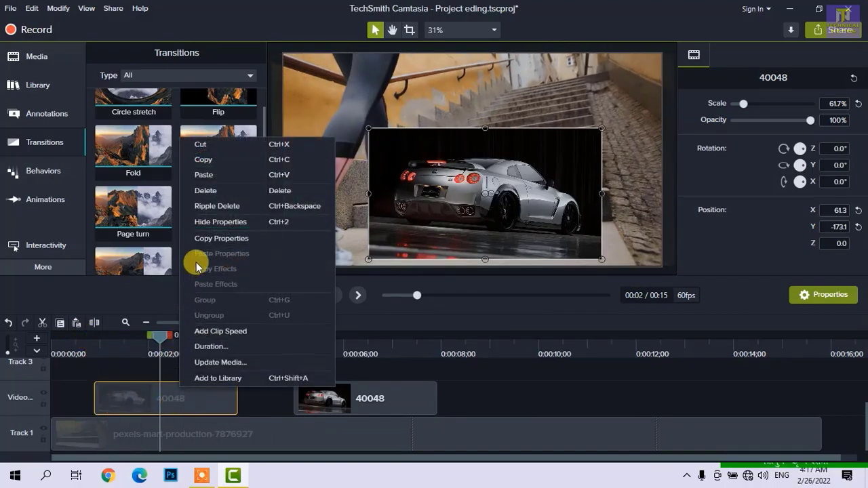
pyautogui.click(282, 193)
# - Look over the editing commands offered for the remaining 40048 clip and deselect it
pyautogui.click(341, 380)
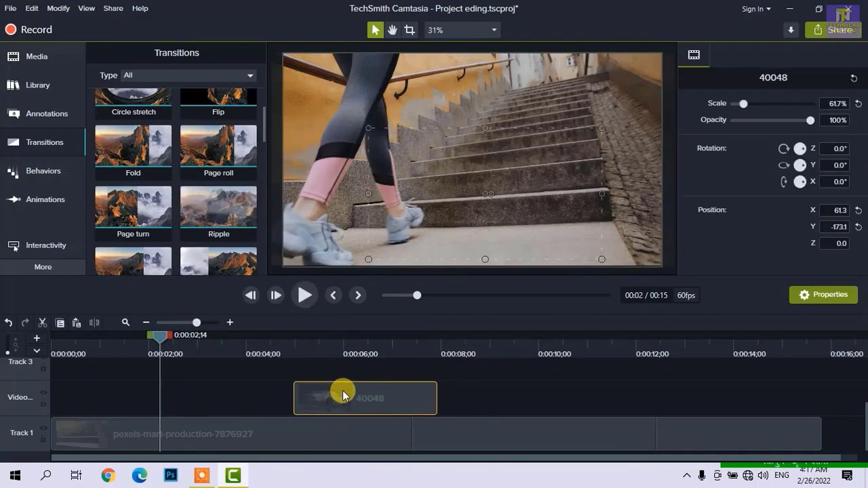
pyautogui.rightClick(341, 386)
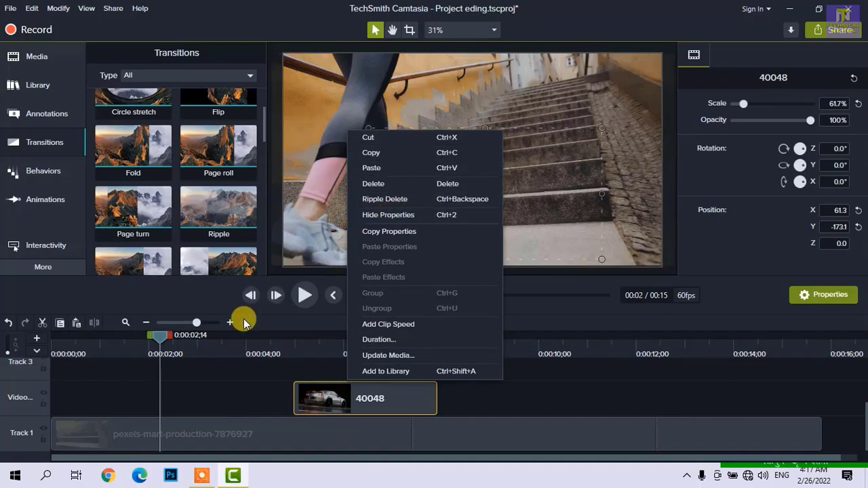
pyautogui.click(284, 389)
pyautogui.click(356, 391)
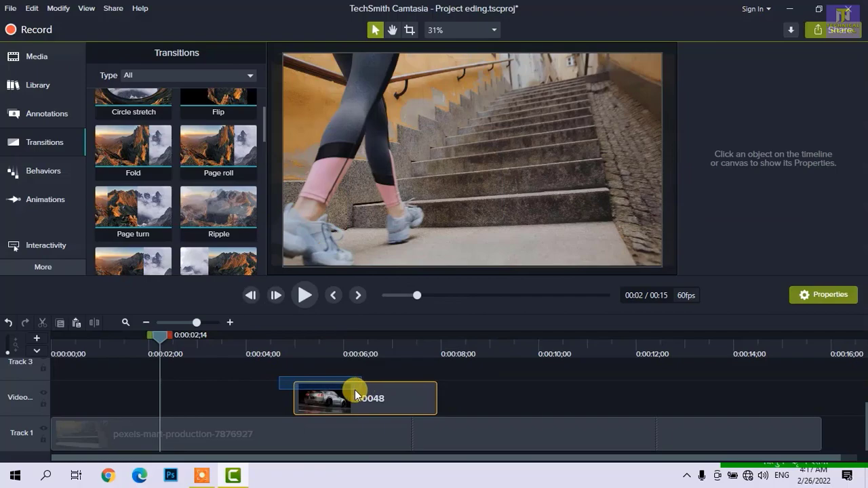
pyautogui.click(248, 381)
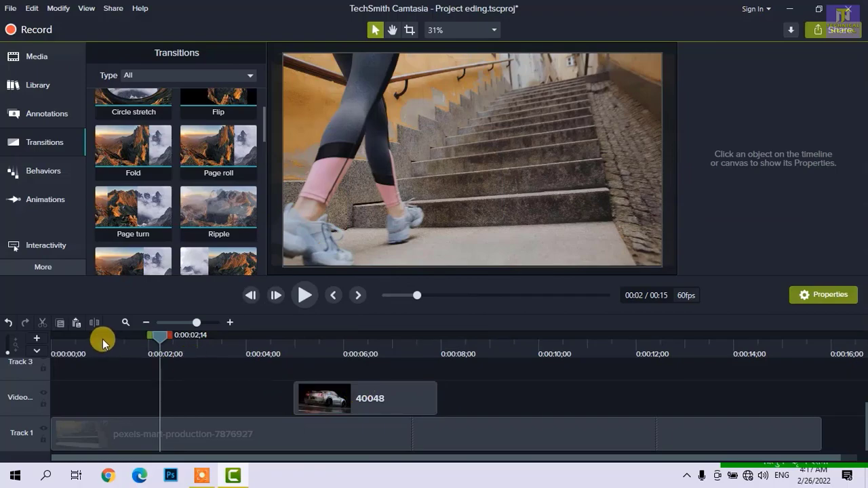
# - Split the pexels-mart-production clip on Track 1 at 0:00:02;09
pyautogui.click(129, 335)
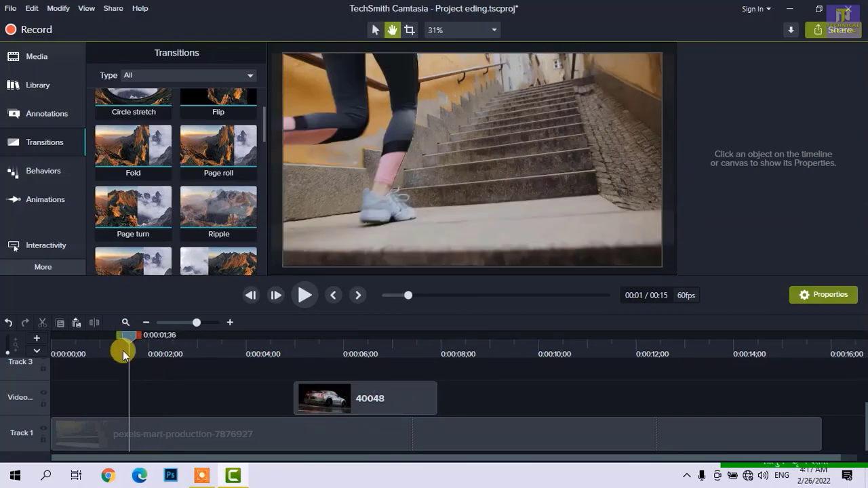
pyautogui.press('space')
pyautogui.click(171, 438)
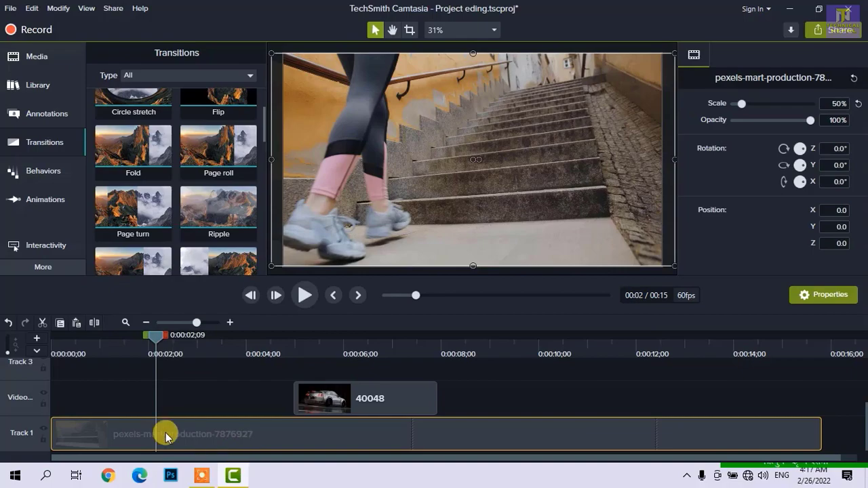
pyautogui.click(94, 323)
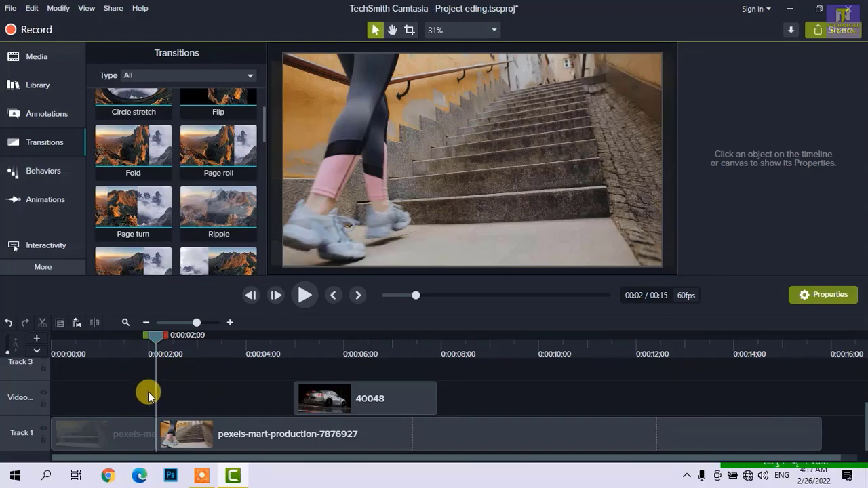
pyautogui.moveTo(124, 444)
pyautogui.mouseDown()
pyautogui.moveTo(122, 393)
pyautogui.moveTo(122, 443)
pyautogui.mouseUp()
# - Split the second pexels-mart-production segment at 0:00:04;31
pyautogui.click(178, 351)
pyautogui.moveTo(180, 336); pyautogui.dragTo(268, 368)
pyautogui.click(222, 444)
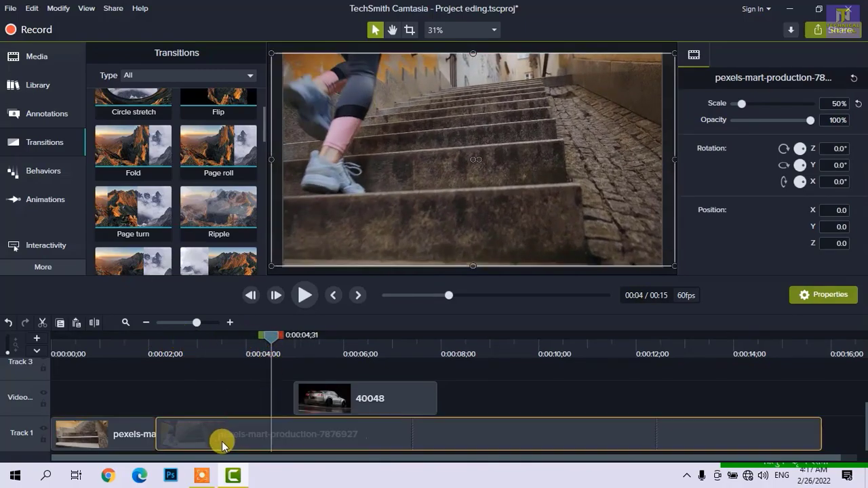
pyautogui.click(97, 326)
# - Delete the middle pexels-mart-production segment and move the last segment against the first to close the gap
pyautogui.click(221, 442)
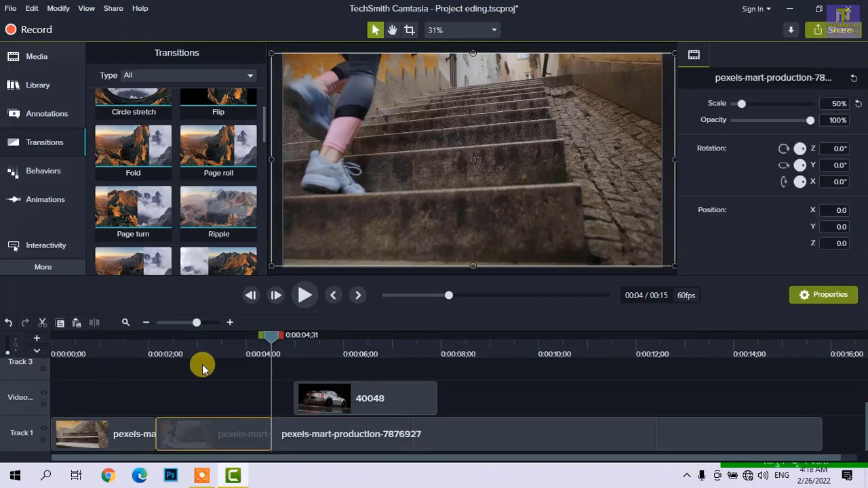
pyautogui.click(208, 341)
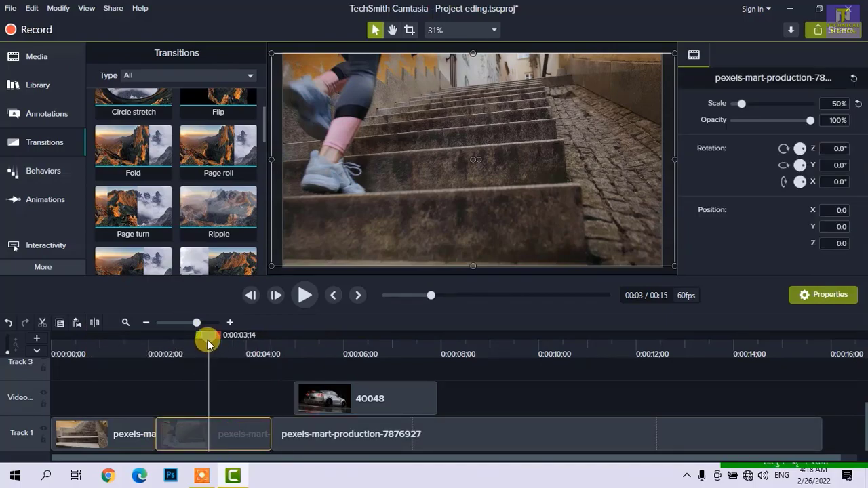
pyautogui.rightClick(240, 435)
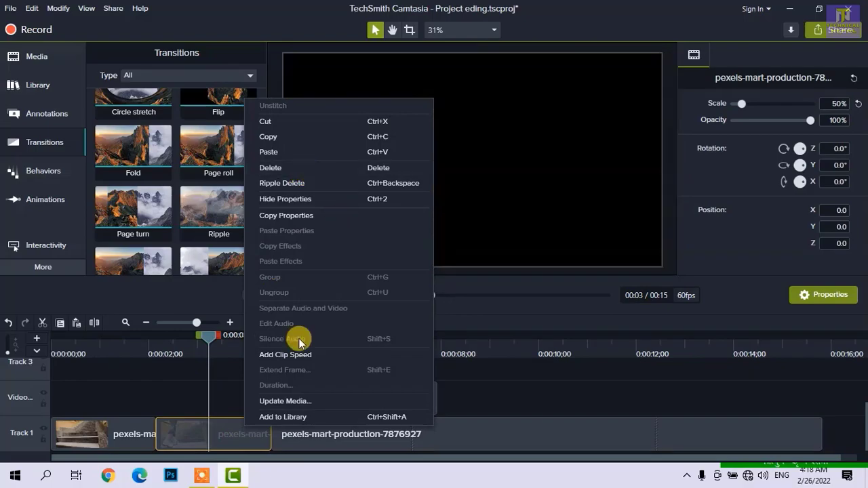
pyautogui.press('Delete')
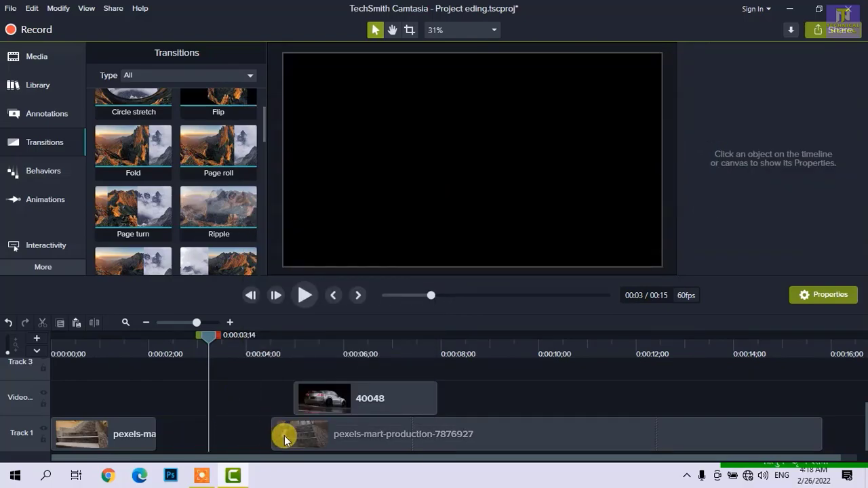
pyautogui.moveTo(283, 434); pyautogui.dragTo(170, 438)
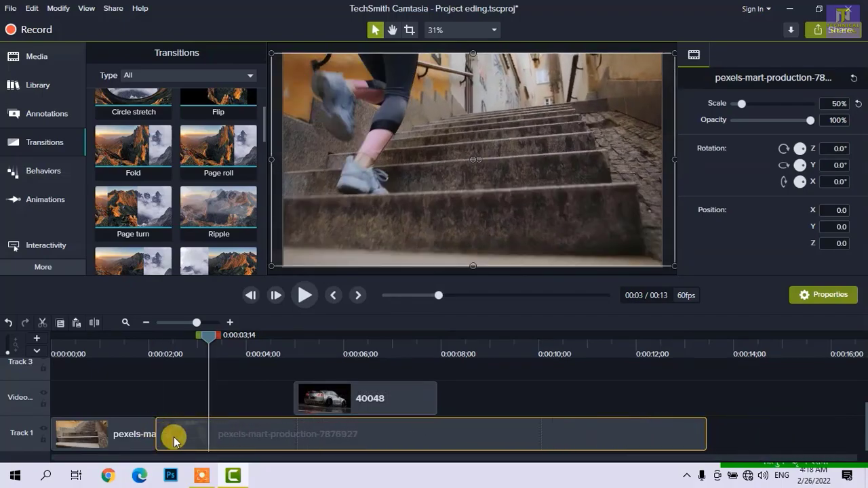
# - Undo the last segment's move and the deletion of the middle segment
pyautogui.moveTo(253, 442); pyautogui.dragTo(280, 441)
pyautogui.hotkey('ctrl', 'z')
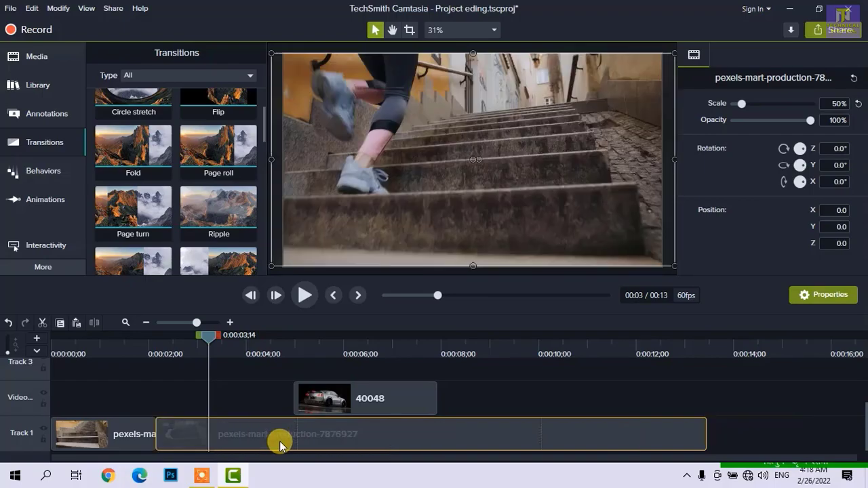
pyautogui.hotkey('ctrl', 'z')
pyautogui.hotkey('ctrl', 'z')
# - Ripple delete the middle pexels-mart-production segment on Track 1
pyautogui.click(224, 433)
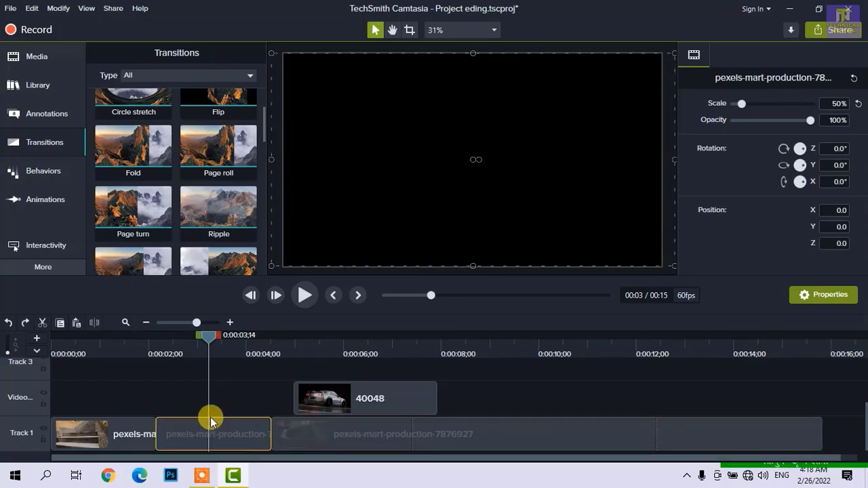
pyautogui.rightClick(229, 431)
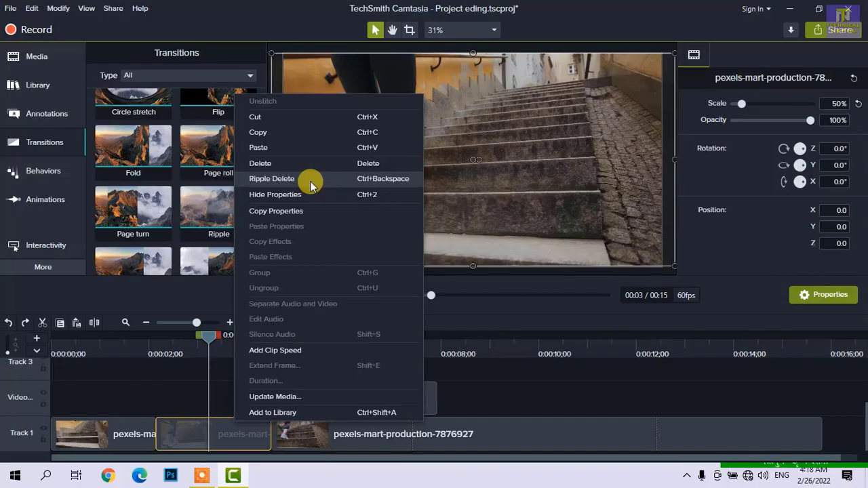
pyautogui.click(180, 380)
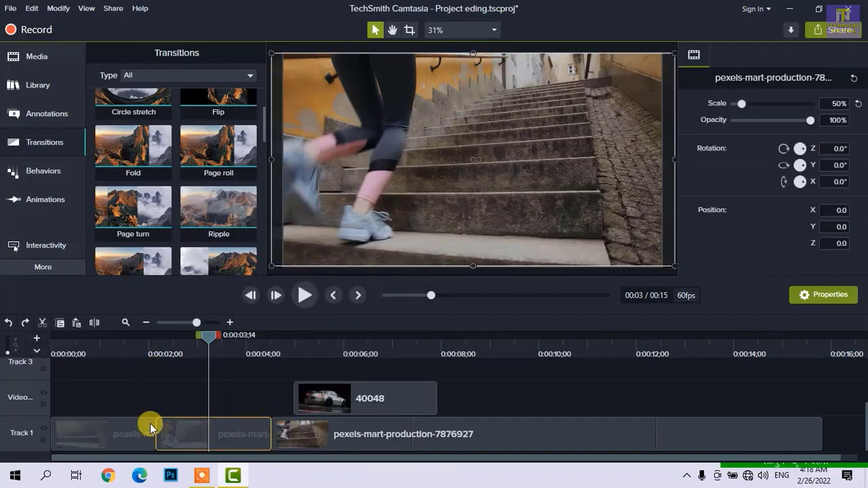
pyautogui.rightClick(197, 432)
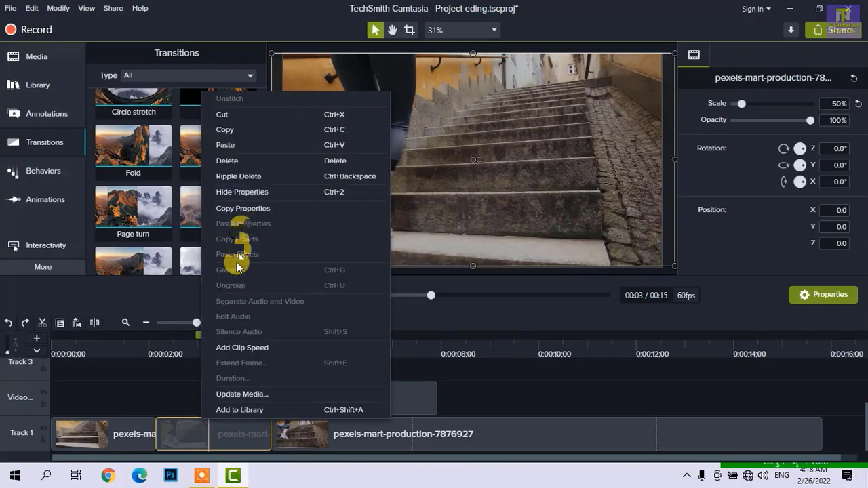
pyautogui.click(271, 176)
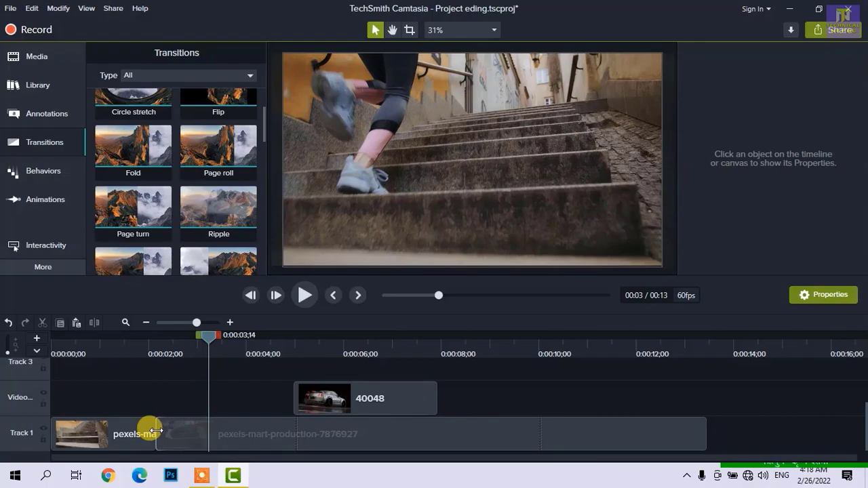
# - Place the playhead at 0:00:02;06 to check the join between the two remaining segments, leaving nothing selected
pyautogui.click(155, 350)
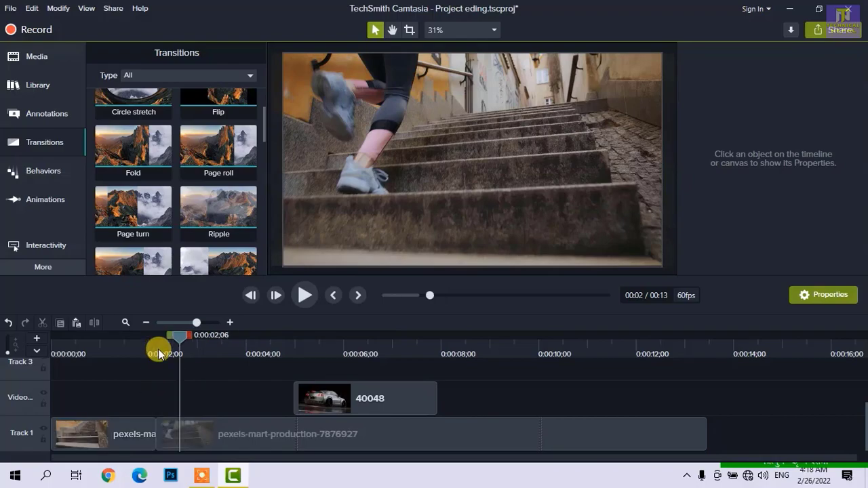
pyautogui.click(135, 442)
pyautogui.click(192, 402)
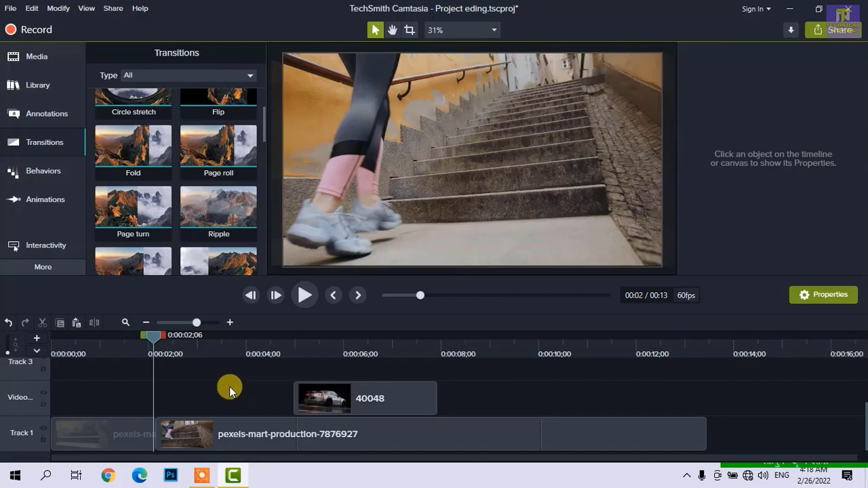
pyautogui.click(219, 429)
pyautogui.rightClick(203, 418)
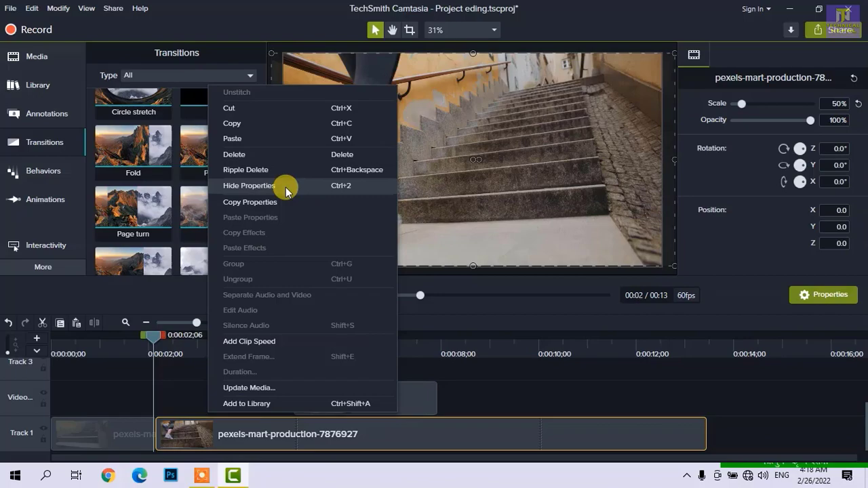
pyautogui.click(170, 387)
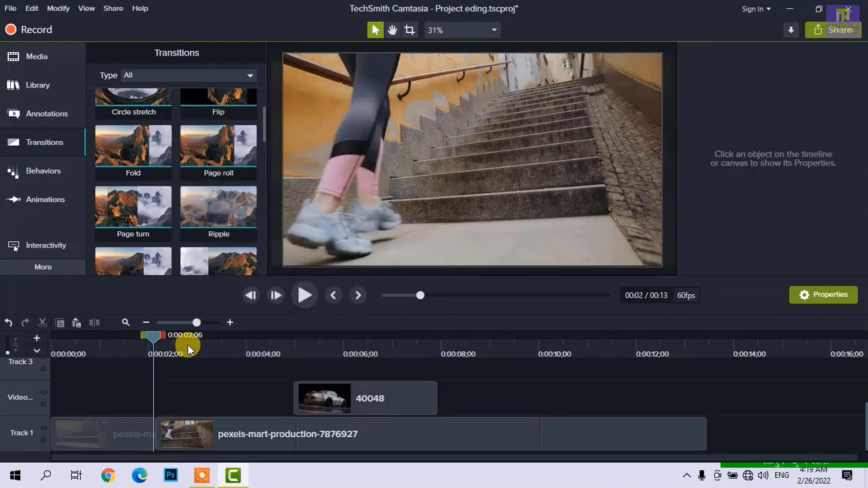
pyautogui.scroll(3, 135, 219)
pyautogui.click(36, 66)
pyautogui.scroll(-1, 135, 217)
pyautogui.rightClick(176, 250)
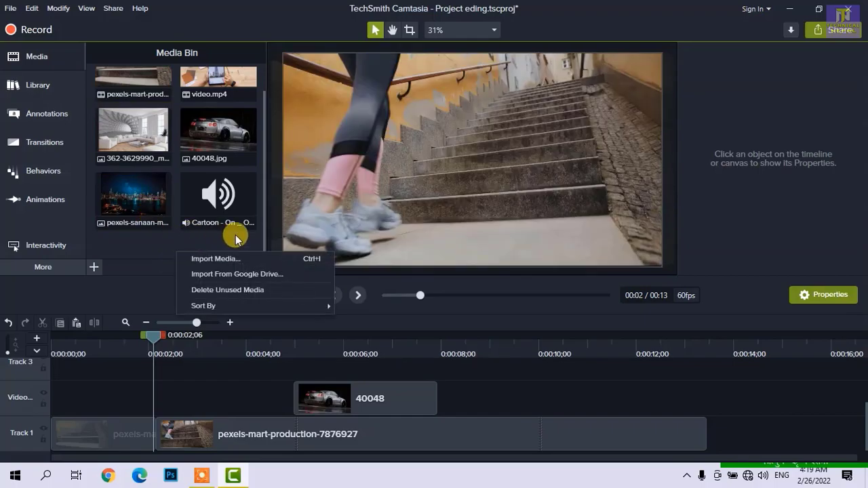
pyautogui.click(234, 259)
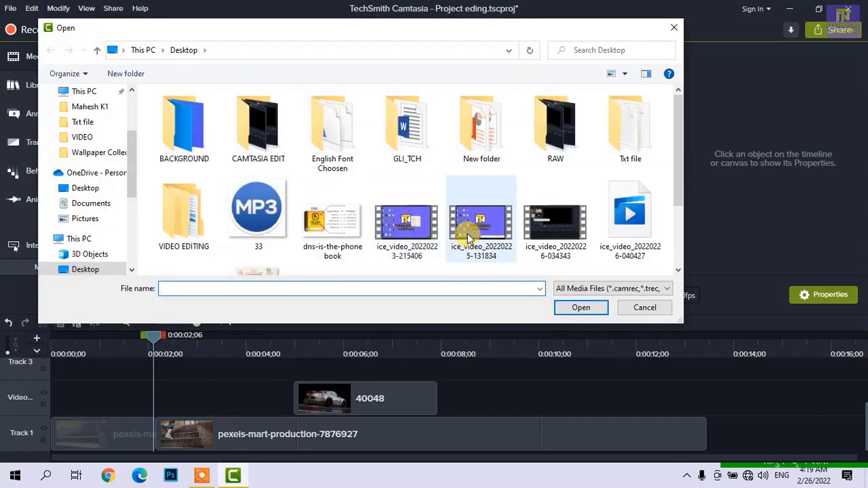
pyautogui.click(466, 231)
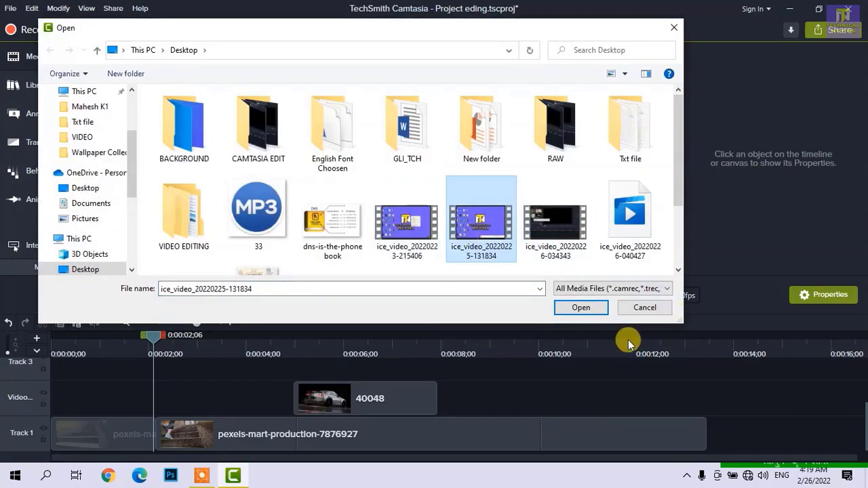
pyautogui.click(599, 311)
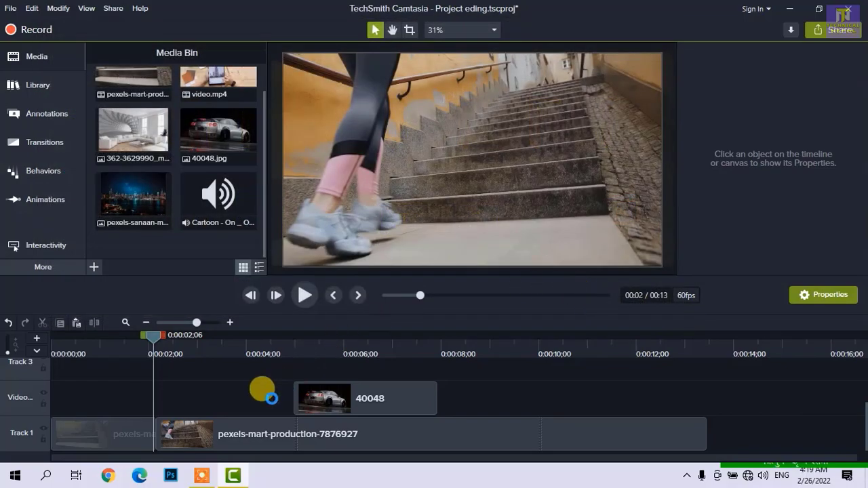
pyautogui.moveTo(126, 238); pyautogui.dragTo(179, 446)
pyautogui.press('Delete')
pyautogui.moveTo(203, 370); pyautogui.dragTo(170, 445)
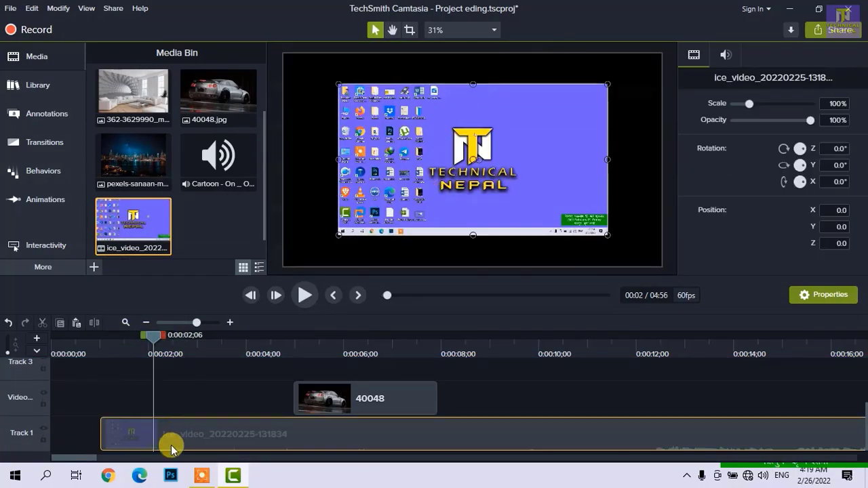
pyautogui.press('space')
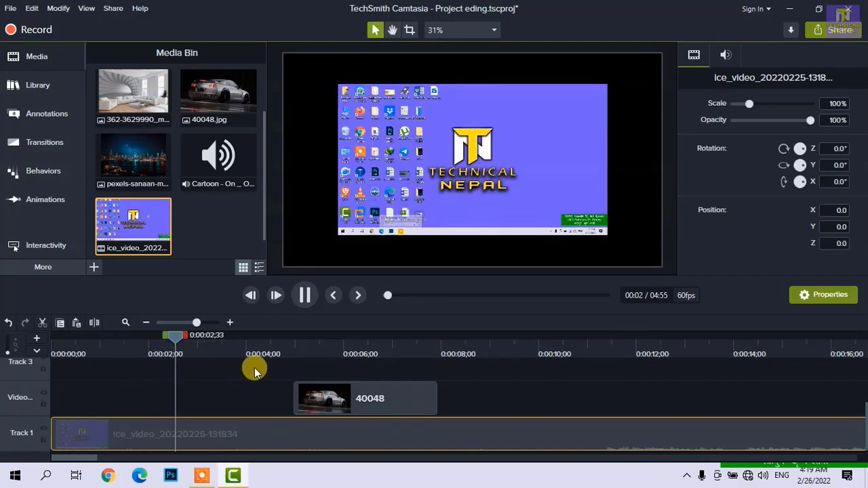
pyautogui.press('space')
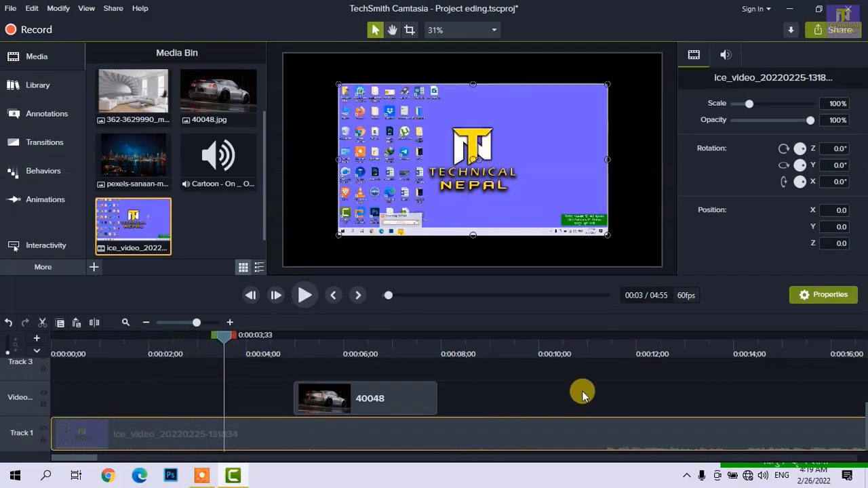
pyautogui.click(617, 343)
pyautogui.press('space')
pyautogui.press('space')
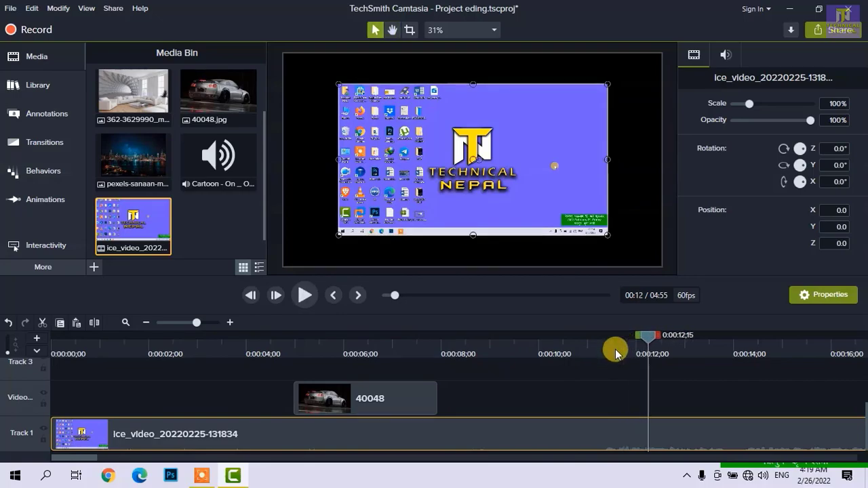
pyautogui.hscroll(3, 573, 413)
pyautogui.press('space')
pyautogui.press('space')
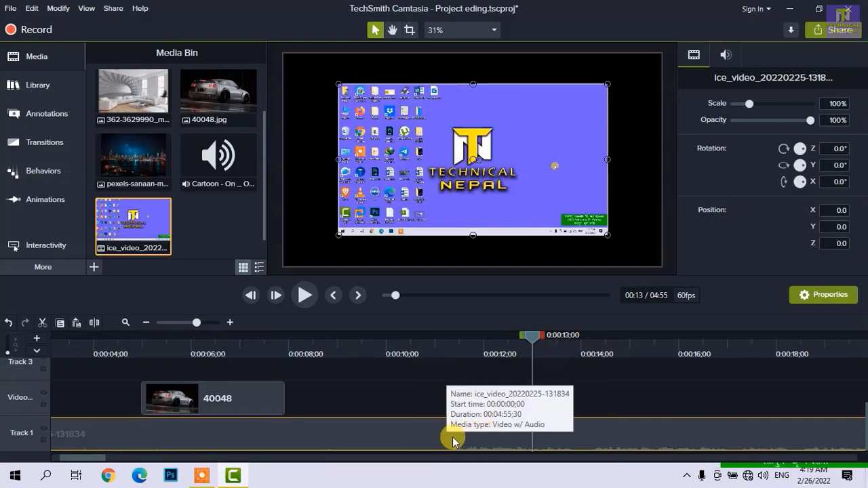
pyautogui.rightClick(411, 427)
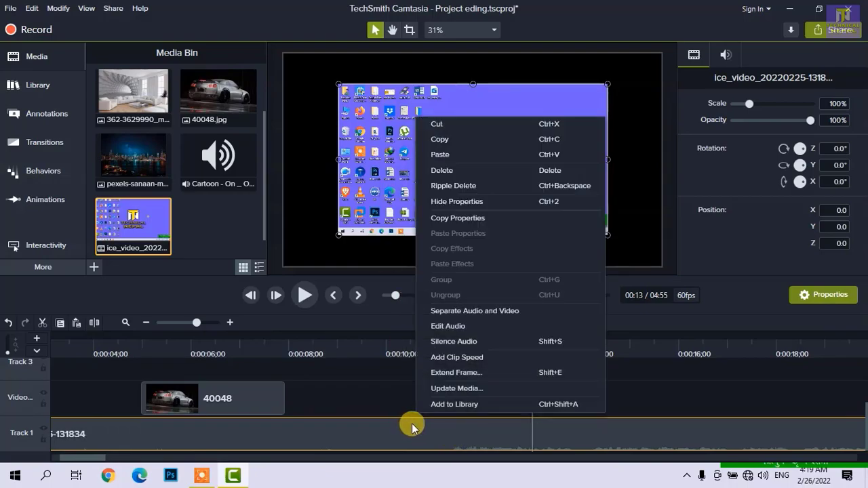
pyautogui.click(470, 341)
pyautogui.press('space')
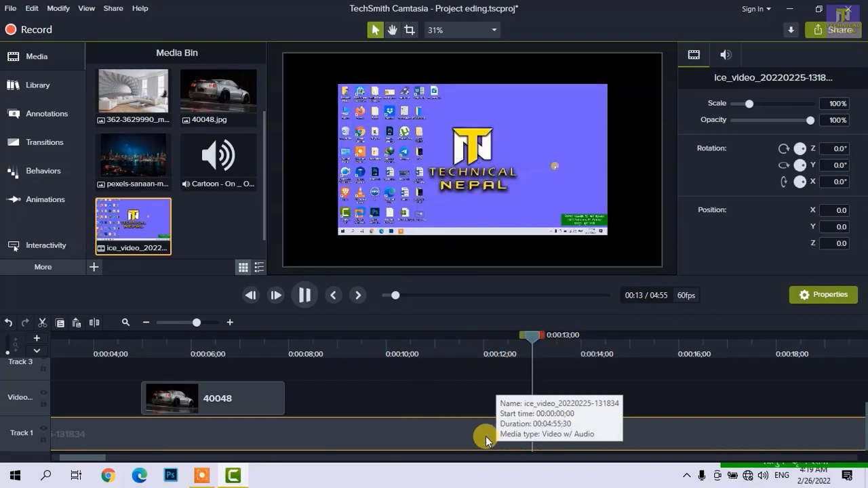
pyautogui.press('space')
pyautogui.rightClick(340, 437)
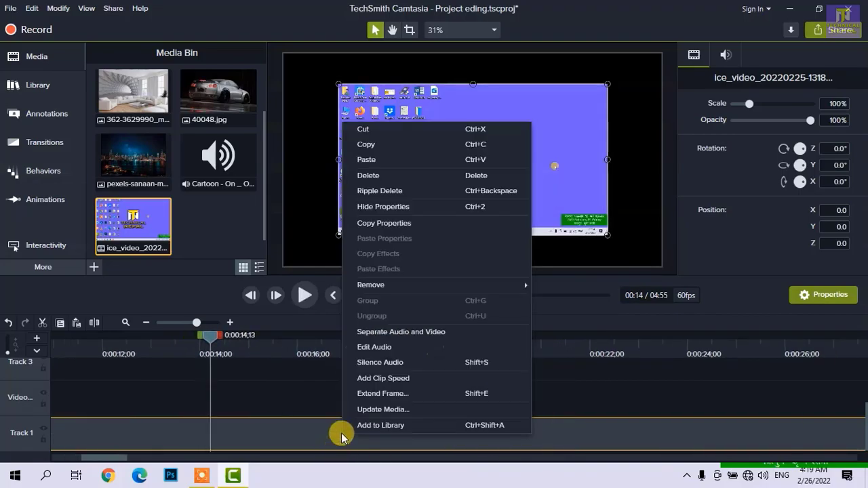
pyautogui.click(439, 332)
pyautogui.scroll(-3, 382, 416)
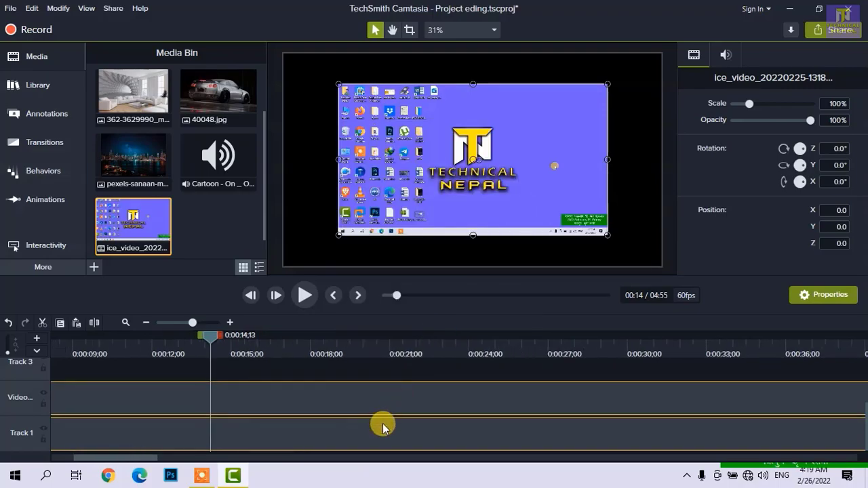
pyautogui.scroll(-2, 382, 427)
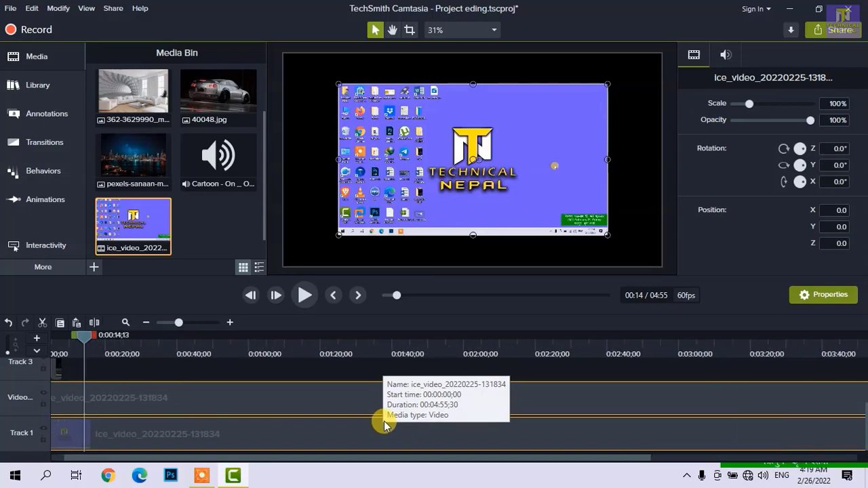
pyautogui.rightClick(252, 434)
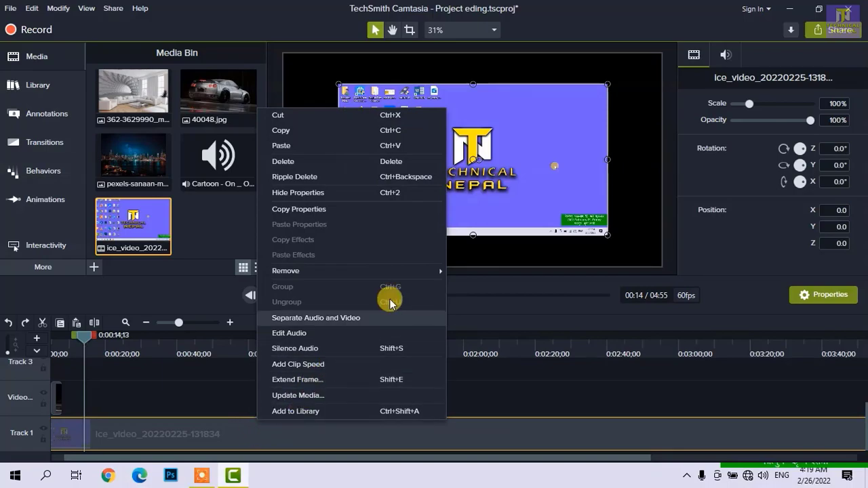
pyautogui.moveTo(416, 273)
pyautogui.click(479, 271)
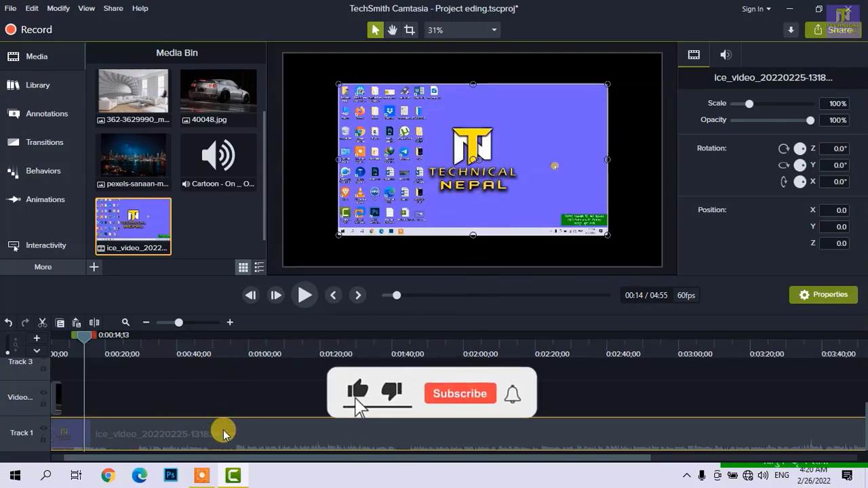
pyautogui.click(726, 55)
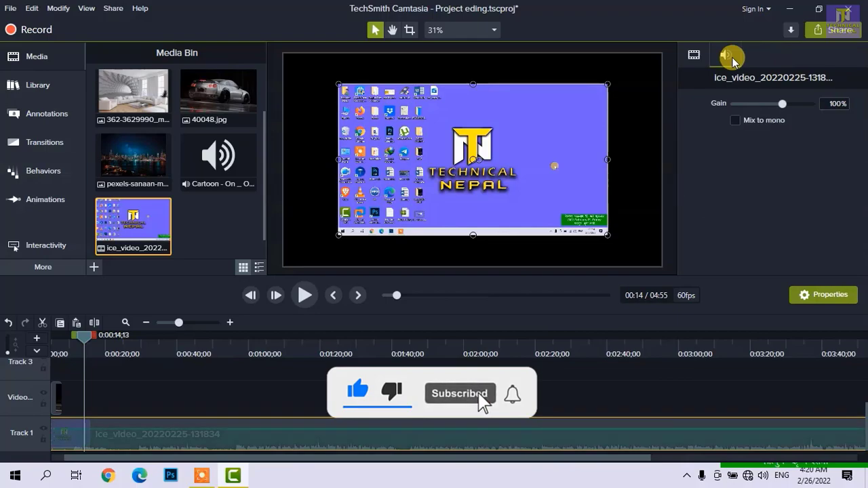
pyautogui.click(326, 378)
pyautogui.click(283, 425)
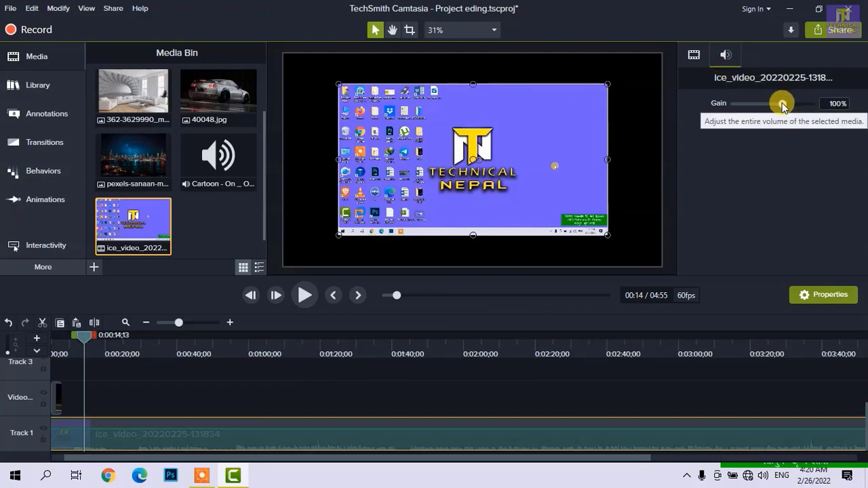
pyautogui.moveTo(783, 103); pyautogui.dragTo(810, 104)
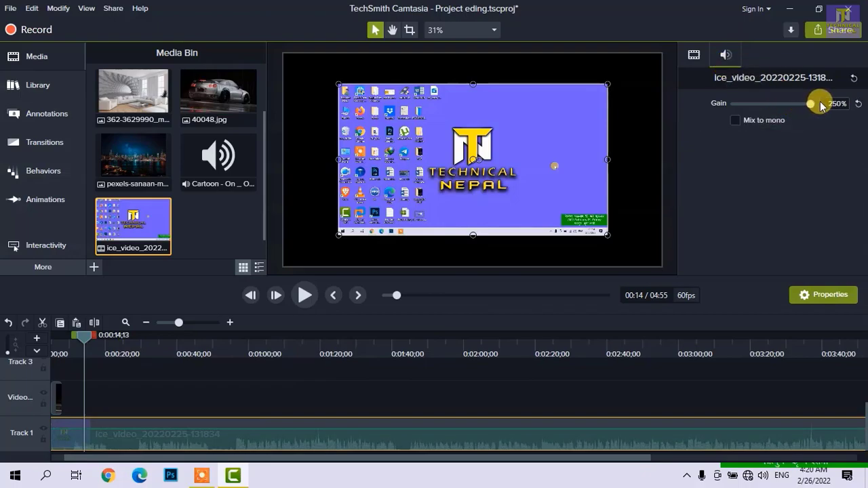
pyautogui.press('space')
# - Lower the clip's audio gain to 0%, check it in playback, and reset the gain to its default
pyautogui.press('space')
pyautogui.moveTo(809, 104); pyautogui.dragTo(728, 107)
pyautogui.press('space')
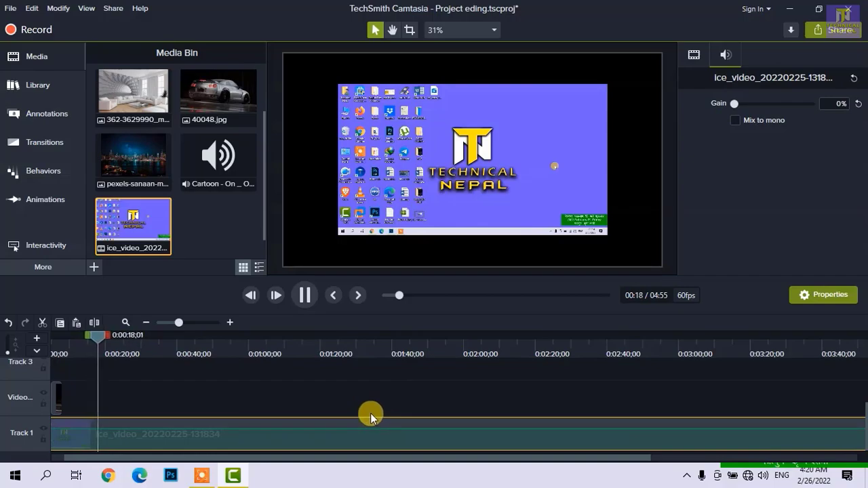
pyautogui.click(584, 232)
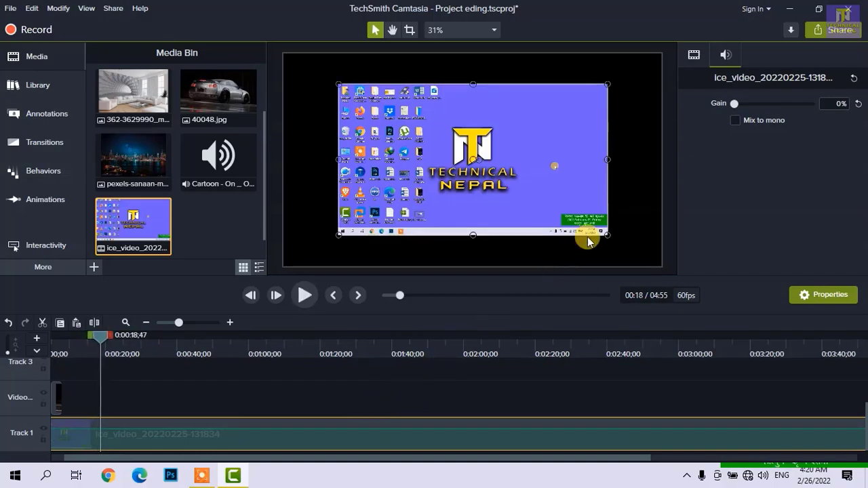
pyautogui.click(857, 105)
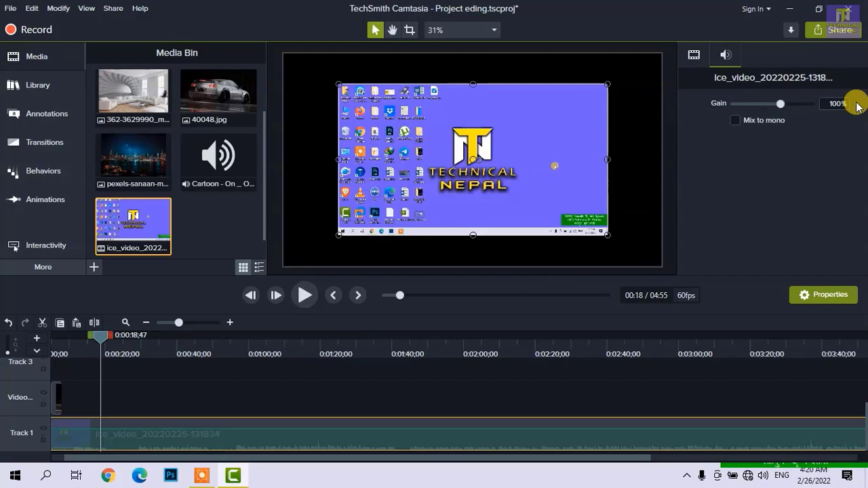
# - Silence the audio of the Track 1 clip again and restore it by removing all audio points
pyautogui.rightClick(225, 434)
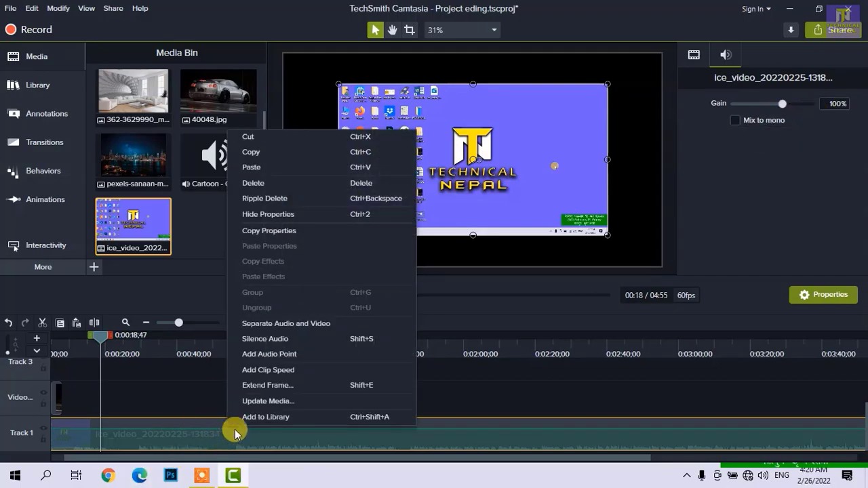
pyautogui.click(335, 338)
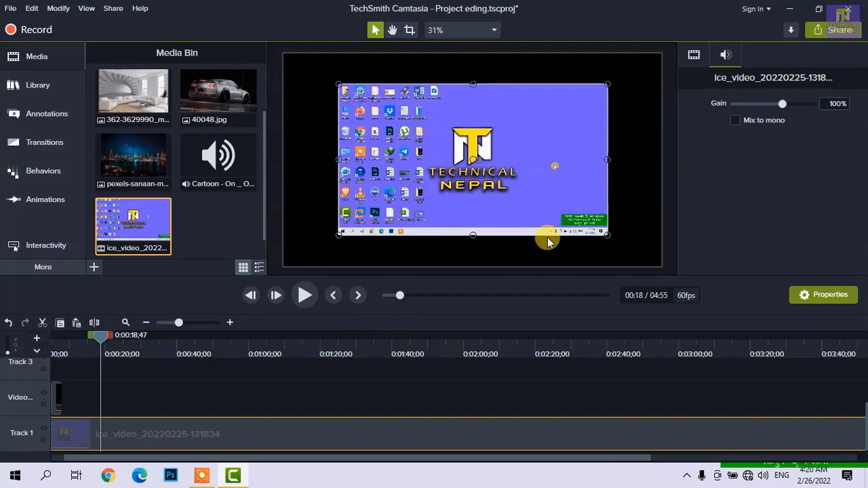
pyautogui.rightClick(373, 433)
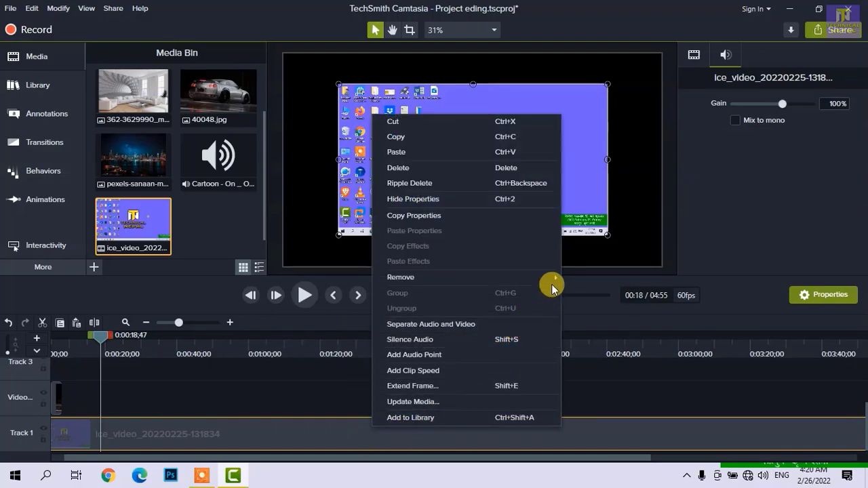
pyautogui.moveTo(556, 279)
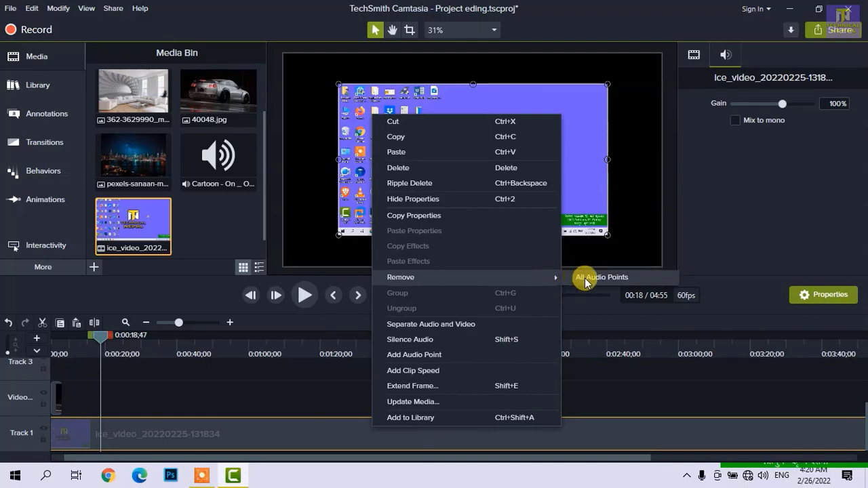
pyautogui.click(586, 279)
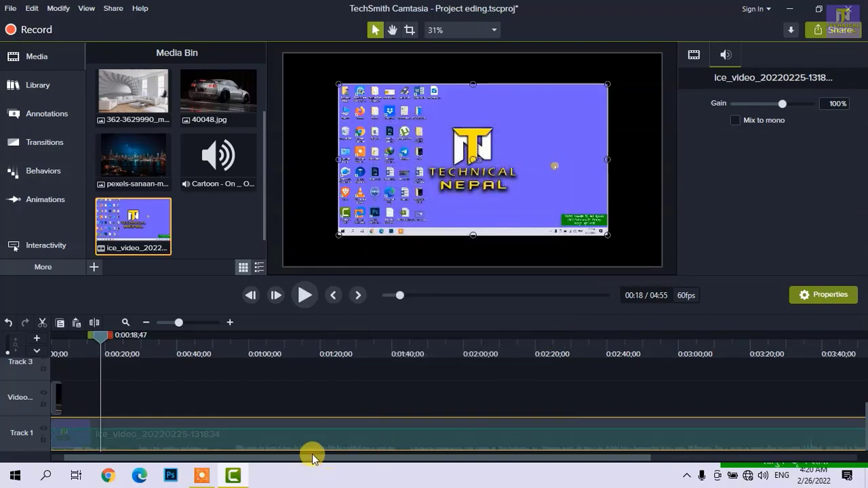
pyautogui.rightClick(154, 443)
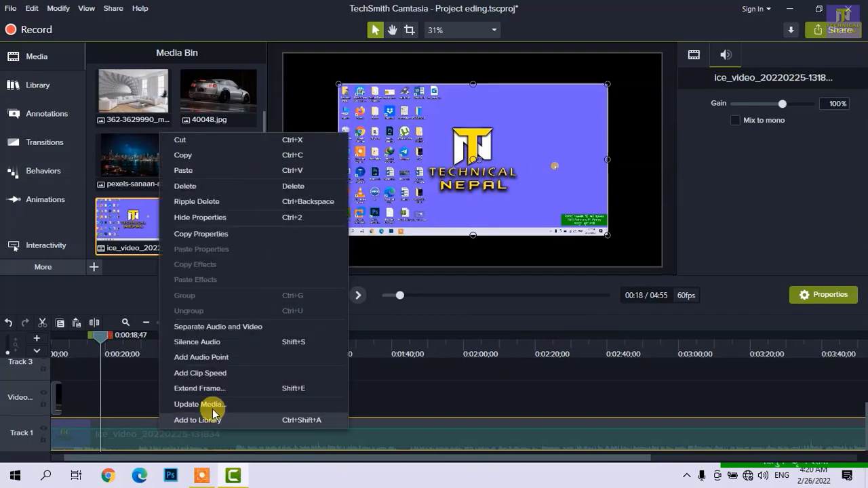
pyautogui.click(242, 328)
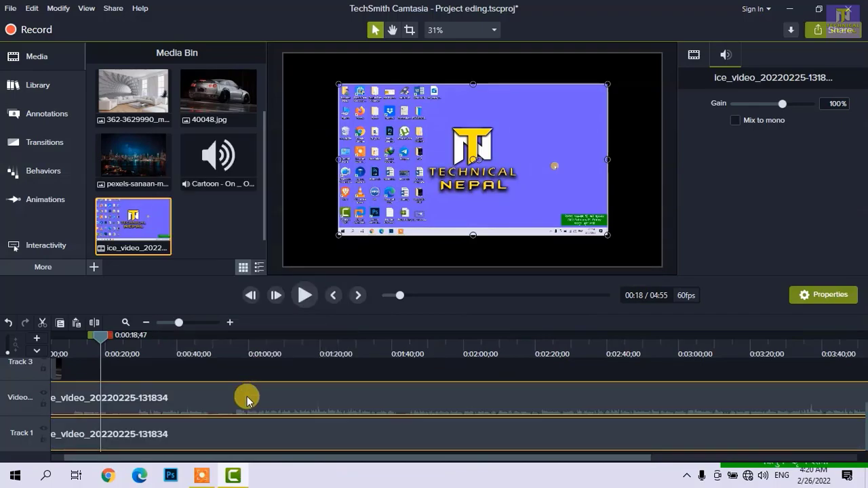
pyautogui.moveTo(201, 412); pyautogui.dragTo(180, 436)
pyautogui.click(271, 370)
pyautogui.click(257, 410)
pyautogui.moveTo(275, 400); pyautogui.dragTo(174, 433)
pyautogui.click(188, 371)
pyautogui.scroll(2, 197, 398)
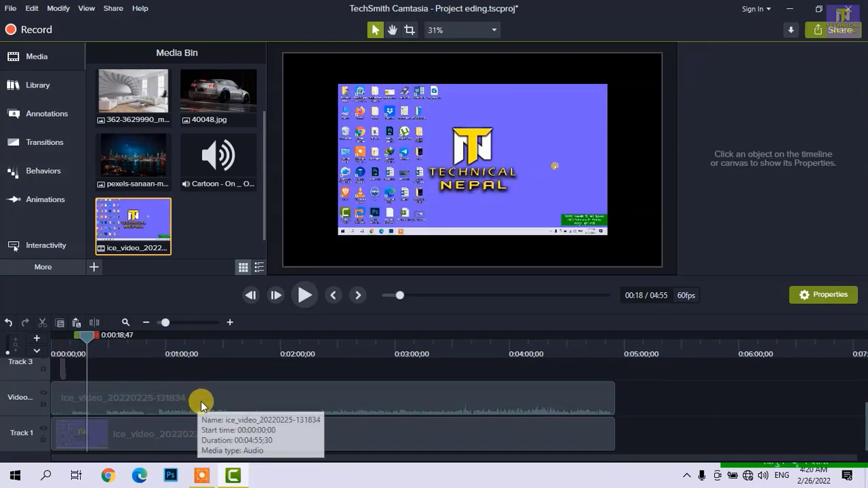
pyautogui.moveTo(186, 376); pyautogui.dragTo(198, 438)
pyautogui.rightClick(198, 438)
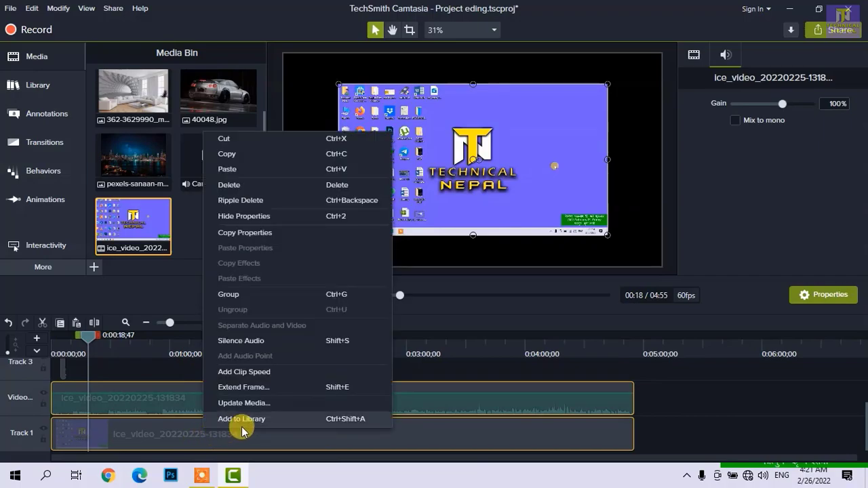
pyautogui.click(306, 294)
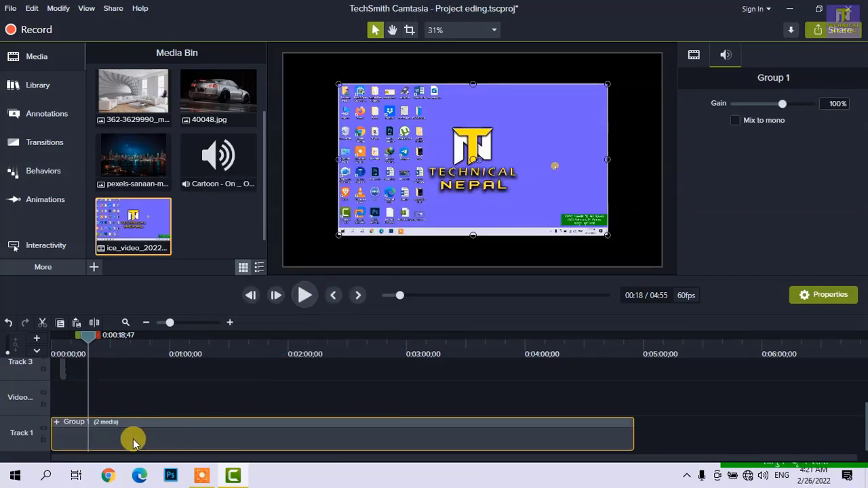
pyautogui.click(57, 426)
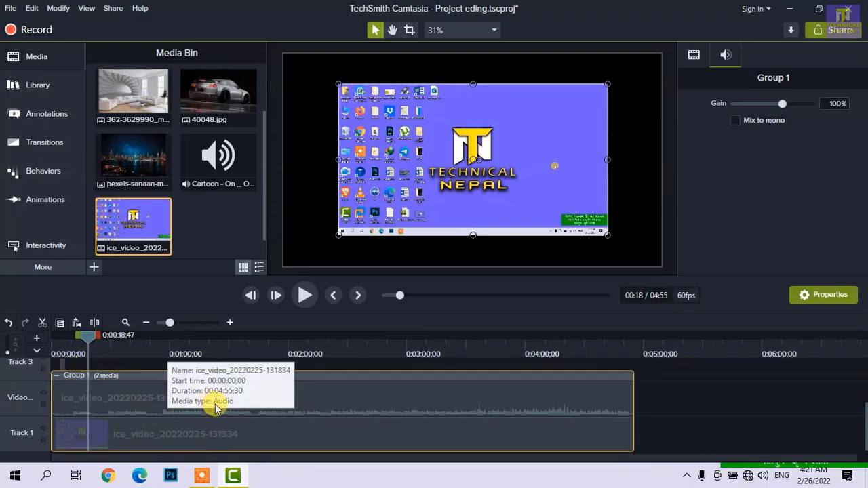
# - Collapse the group on Track 1, ungroup it into its audio and video clips, and leave both unselected
pyautogui.click(57, 375)
pyautogui.rightClick(81, 438)
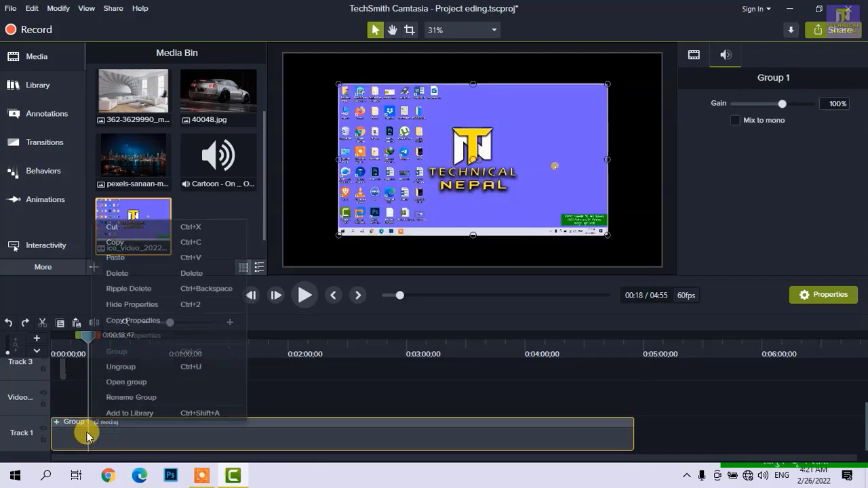
pyautogui.click(149, 366)
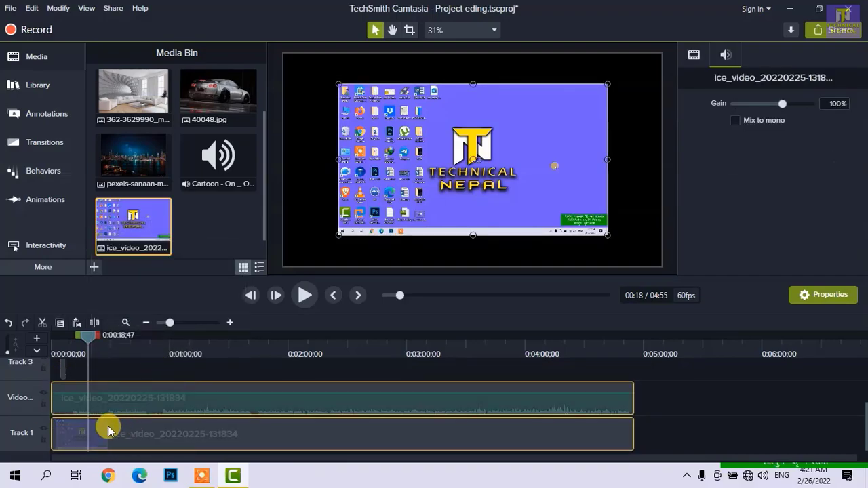
pyautogui.scroll(3, 108, 426)
pyautogui.scroll(-3, 129, 414)
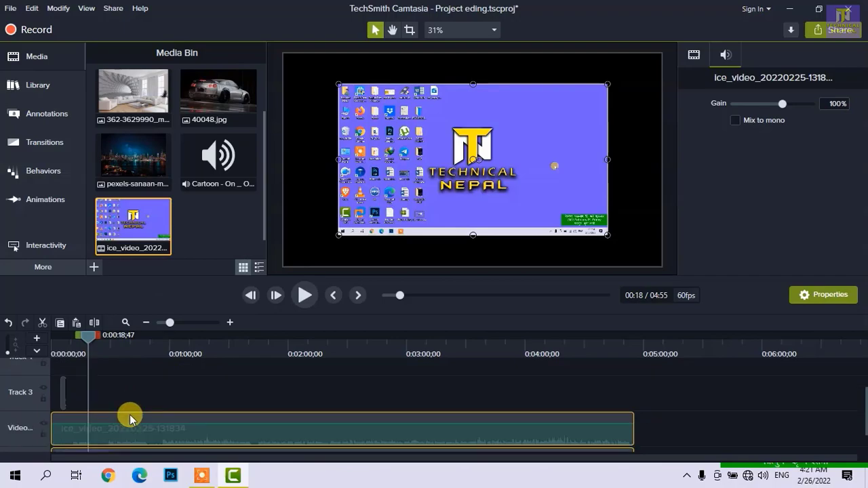
pyautogui.click(152, 368)
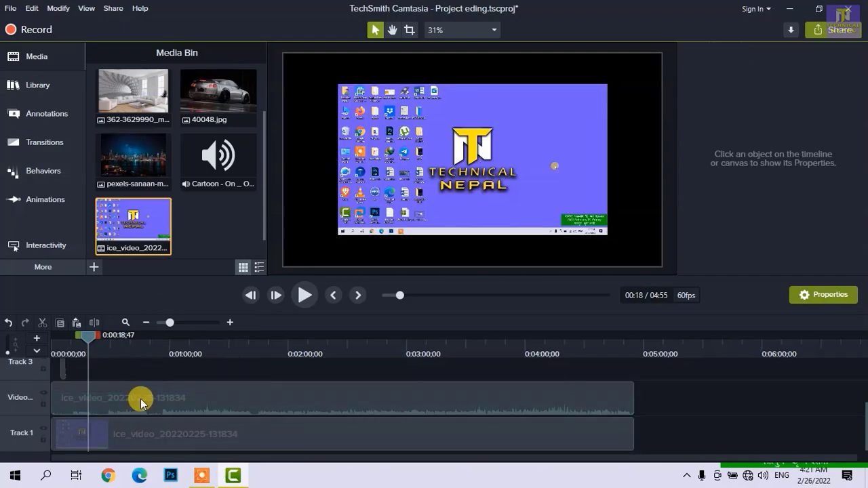
# - Lock Track 1 against editing and unlock it again, and switch the track's visibility off and back on
pyautogui.click(128, 431)
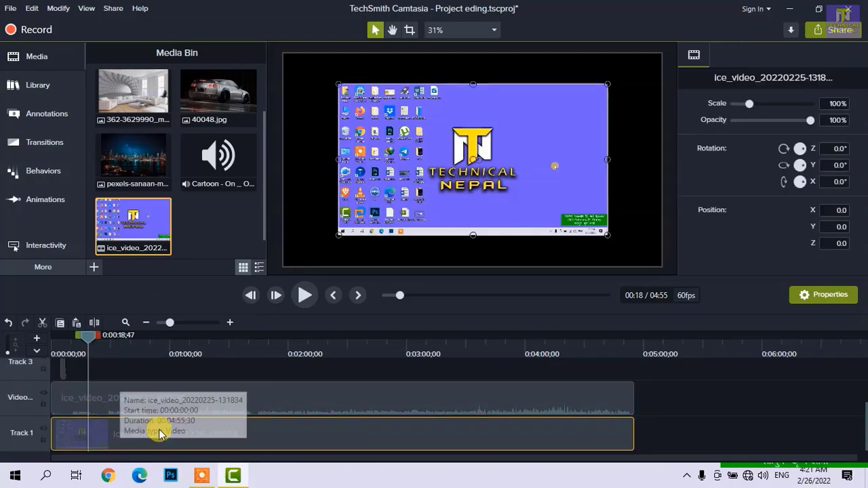
pyautogui.click(43, 439)
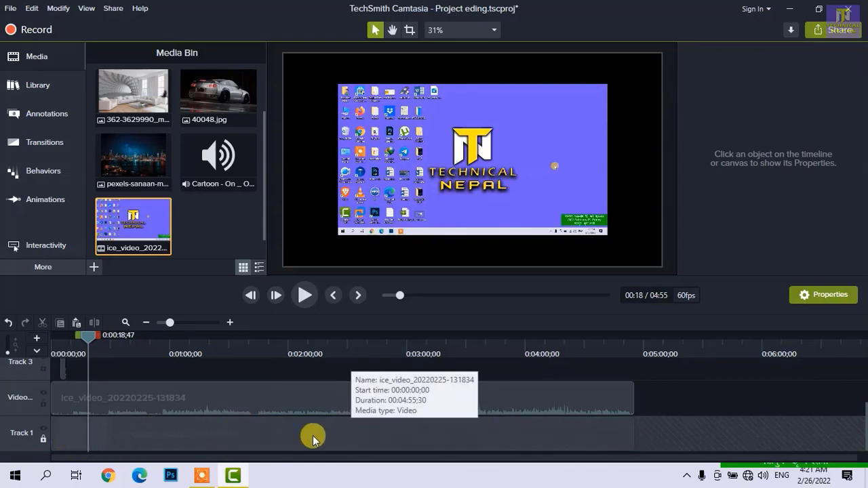
pyautogui.click(180, 345)
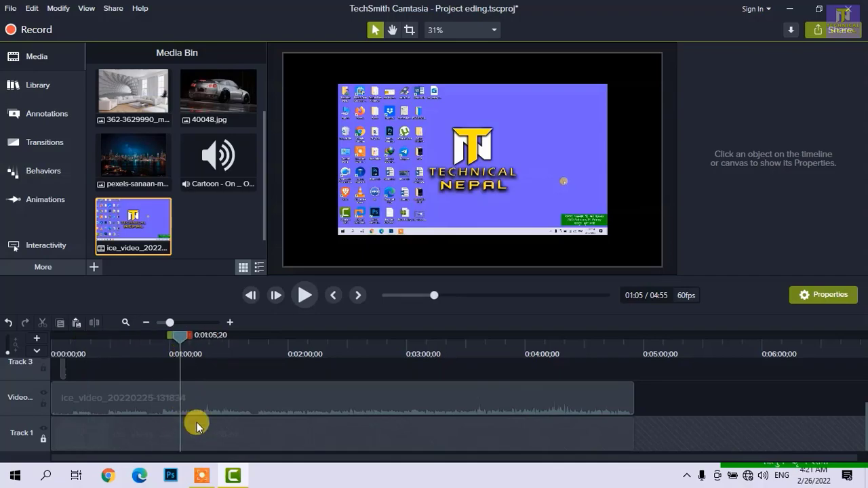
pyautogui.click(44, 439)
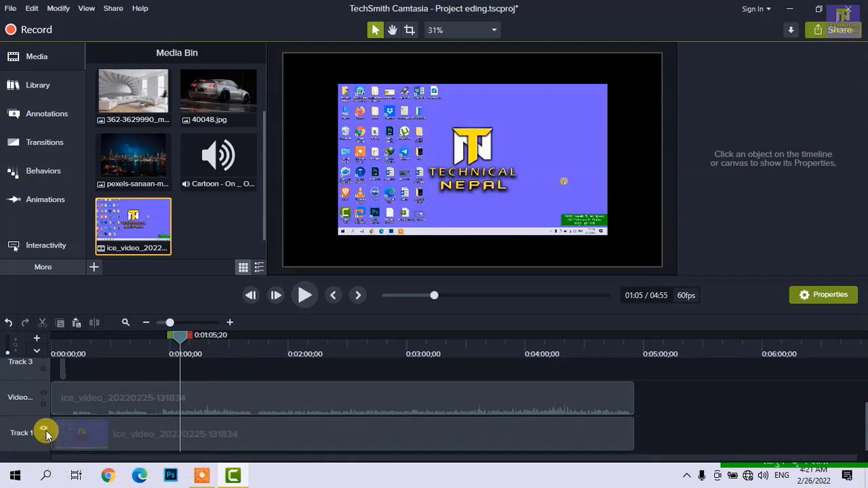
pyautogui.click(45, 432)
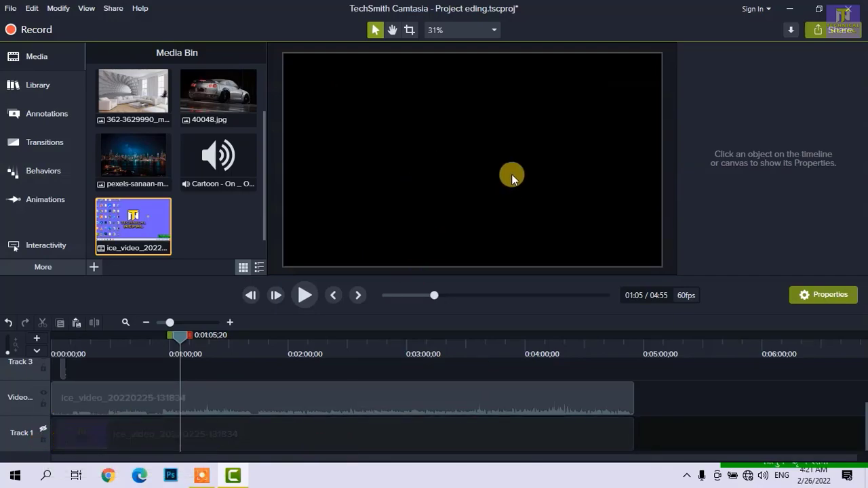
pyautogui.click(44, 430)
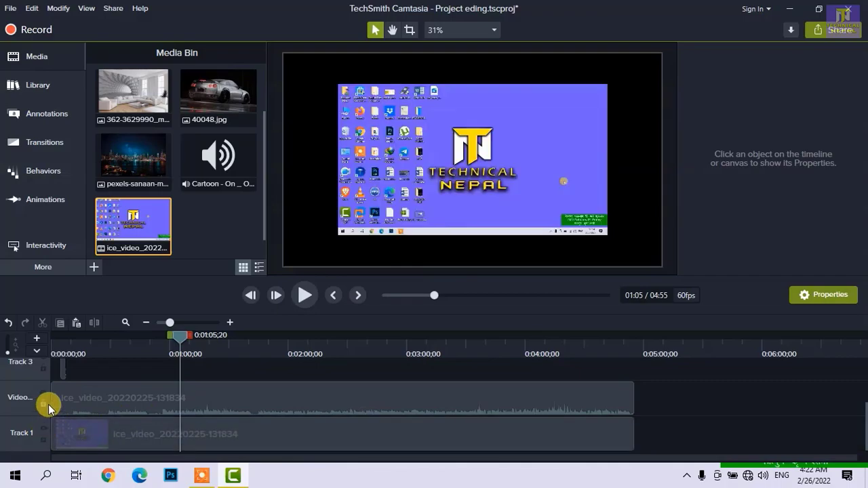
pyautogui.click(45, 404)
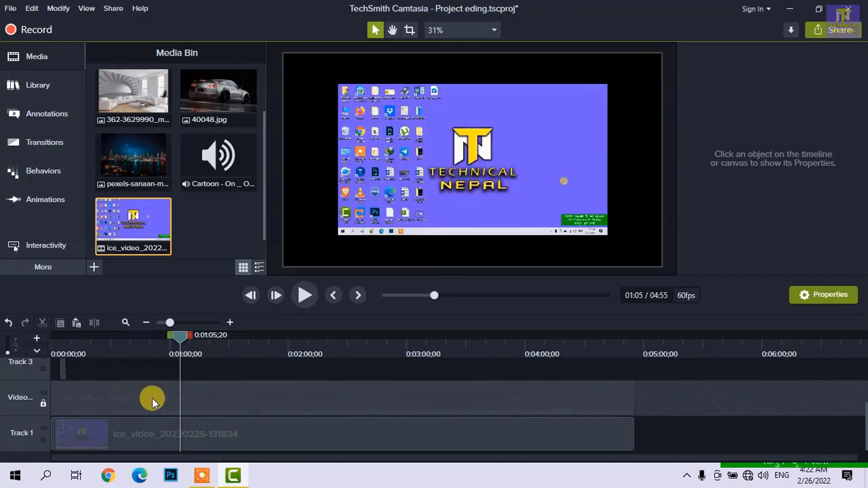
pyautogui.scroll(1, 79, 400)
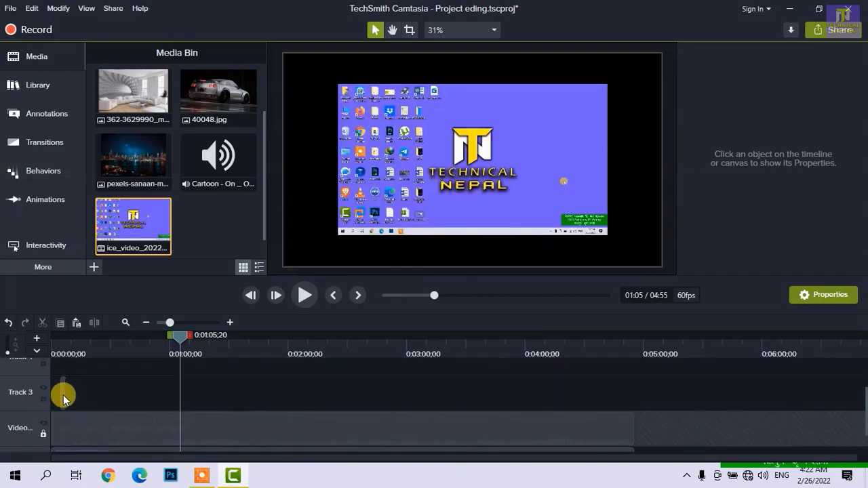
# - Place the playhead over the 40048 clip, hide Track 3 and show it again, and lock that track
pyautogui.click(69, 337)
pyautogui.scroll(3, 116, 387)
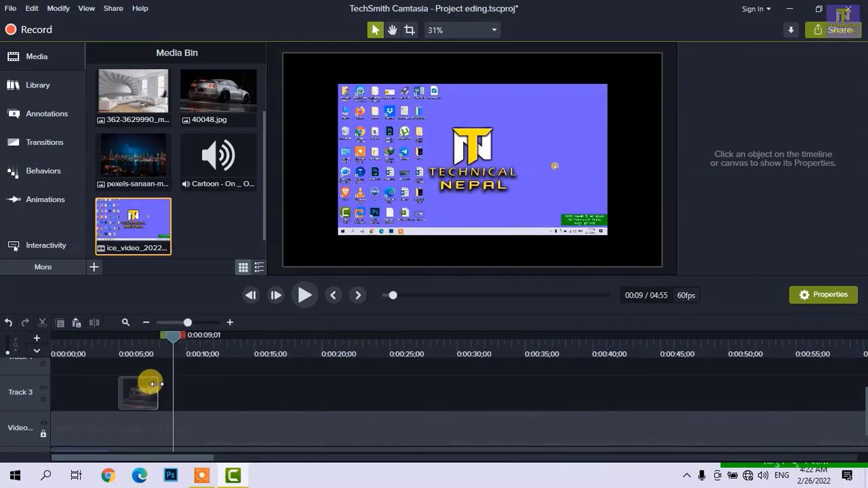
pyautogui.click(131, 340)
pyautogui.click(141, 388)
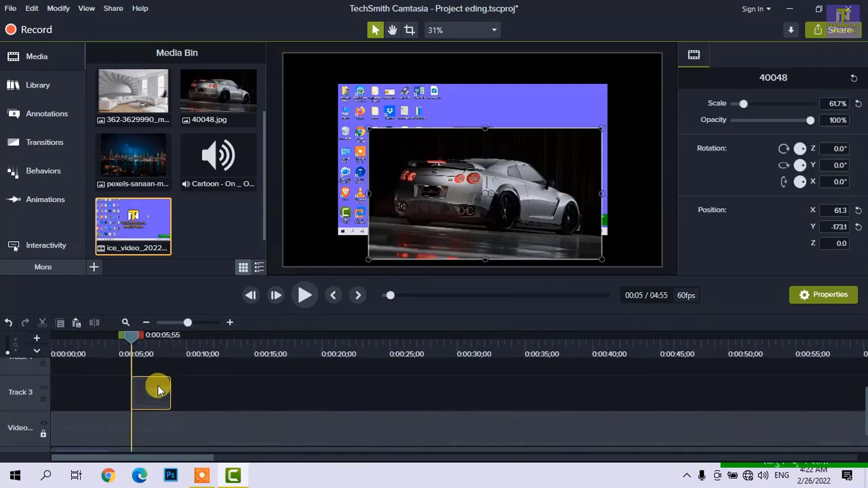
pyautogui.click(44, 392)
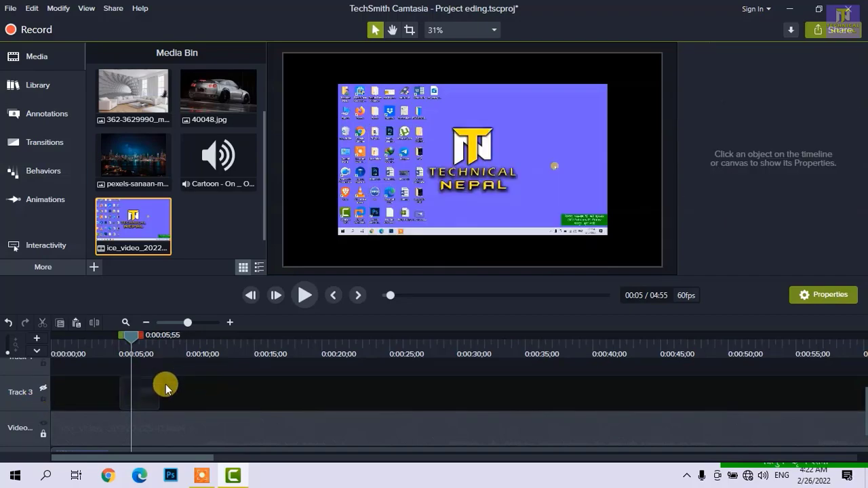
pyautogui.click(43, 391)
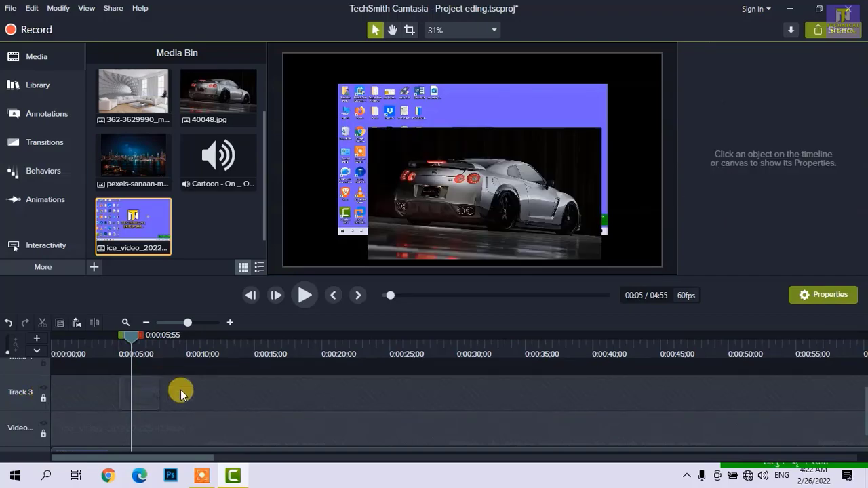
pyautogui.moveTo(219, 387); pyautogui.dragTo(224, 386)
pyautogui.scroll(-1, 224, 386)
pyautogui.scroll(2, 122, 381)
pyautogui.scroll(-2, 147, 389)
pyautogui.scroll(3, 159, 392)
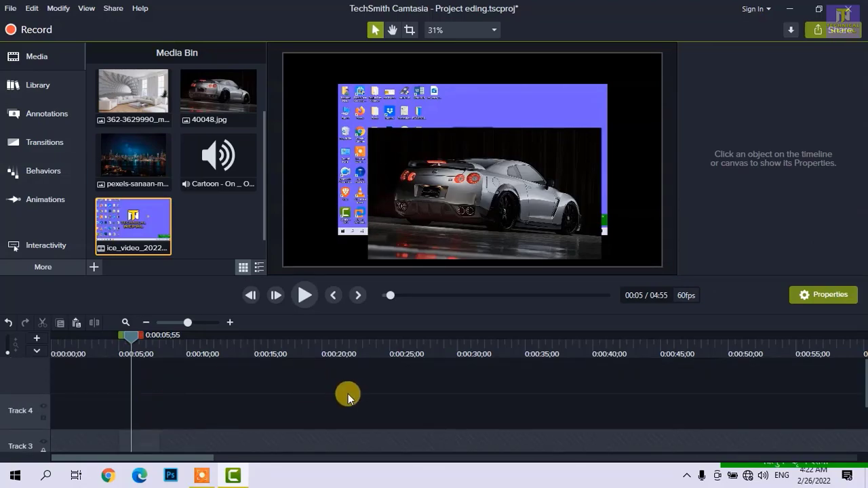
pyautogui.scroll(-3, 255, 427)
pyautogui.scroll(3, 253, 426)
pyautogui.scroll(-3, 291, 407)
pyautogui.scroll(3, 280, 414)
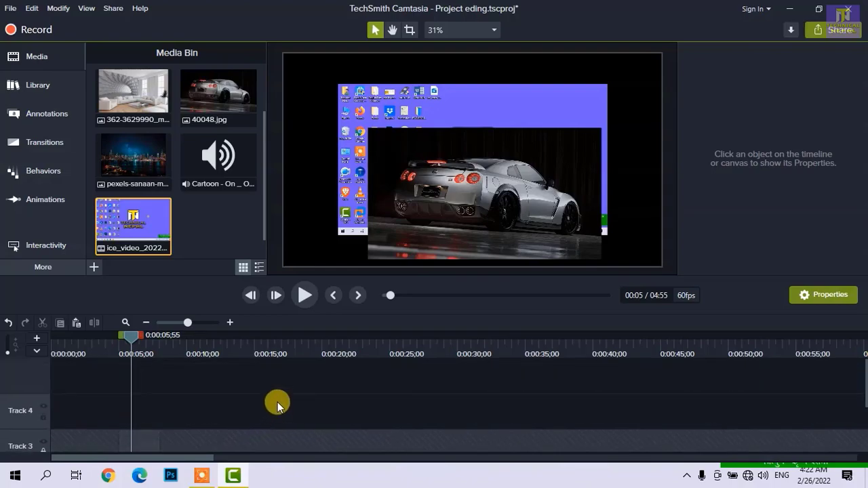